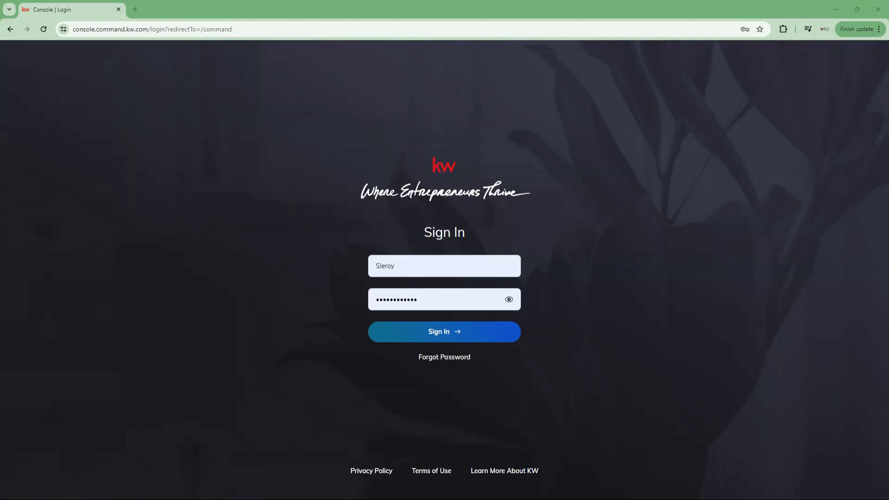
Step: Sign in to the KW Command console with the pre-filled username and password
key("Return")
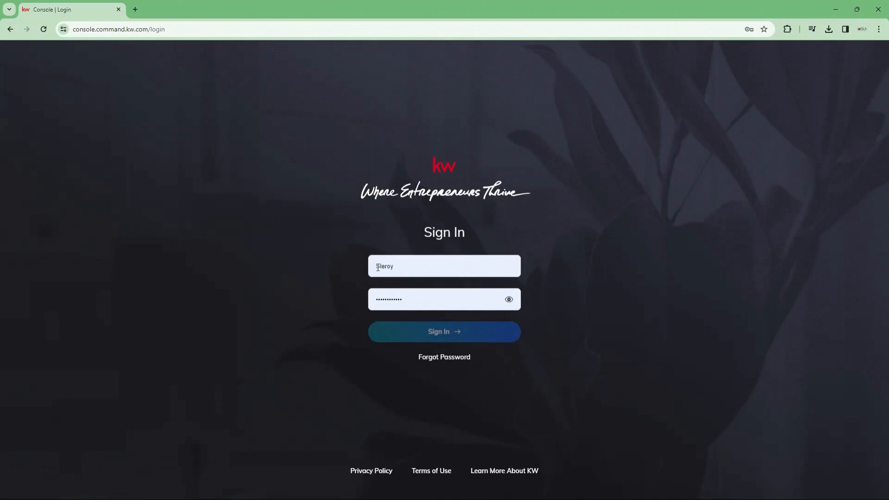
left_click(437, 339)
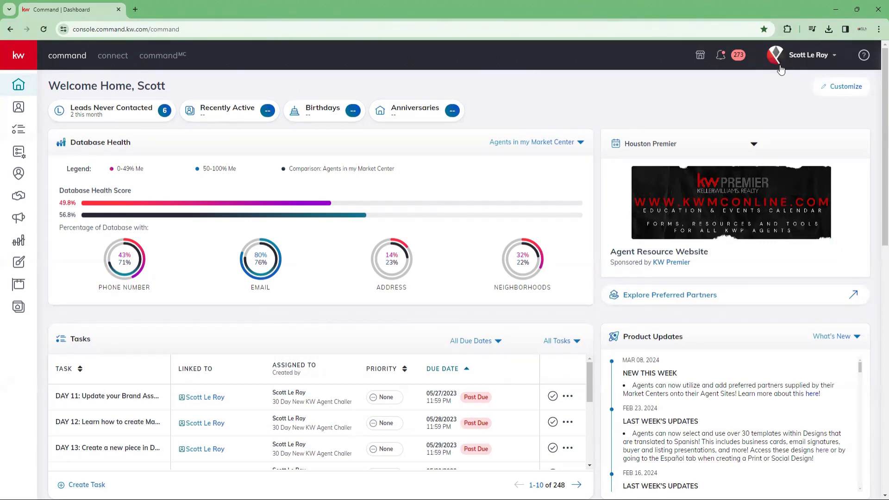
Step: Open the profile account menu listing the personal profile and the team account
left_click(803, 59)
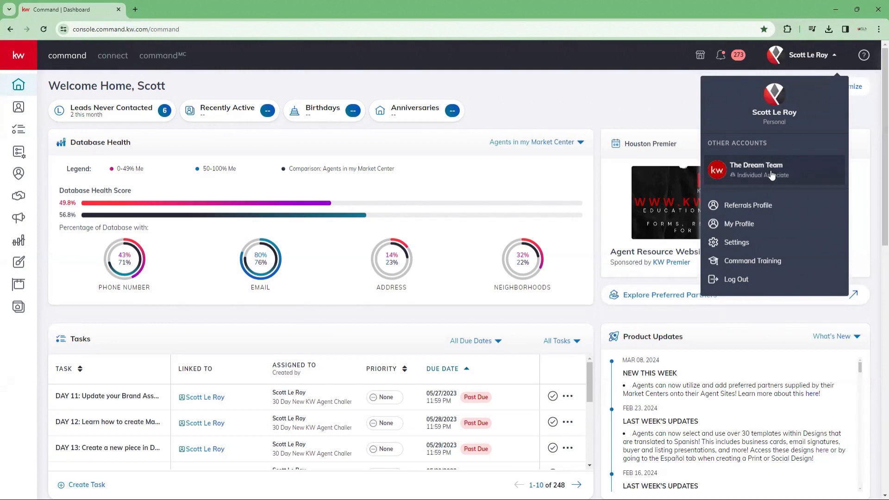
Step: Switch to The Dream Team account, then switch back to the personal account
left_click(806, 173)
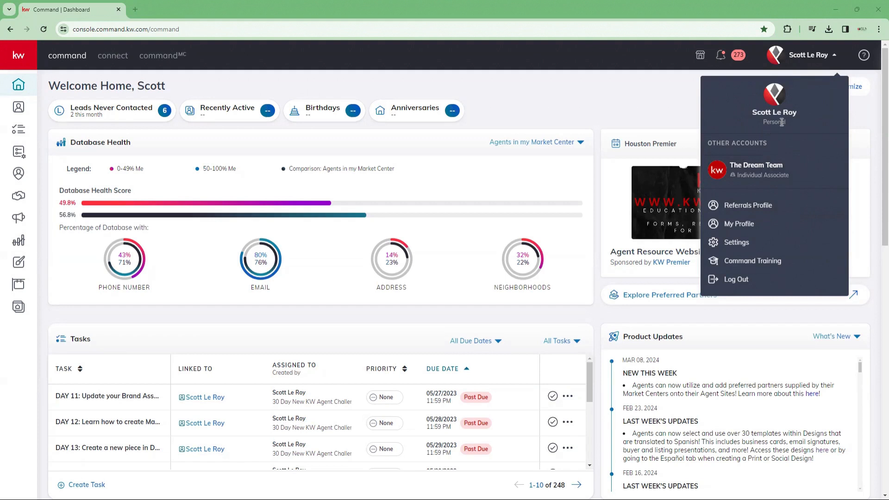
left_click(747, 178)
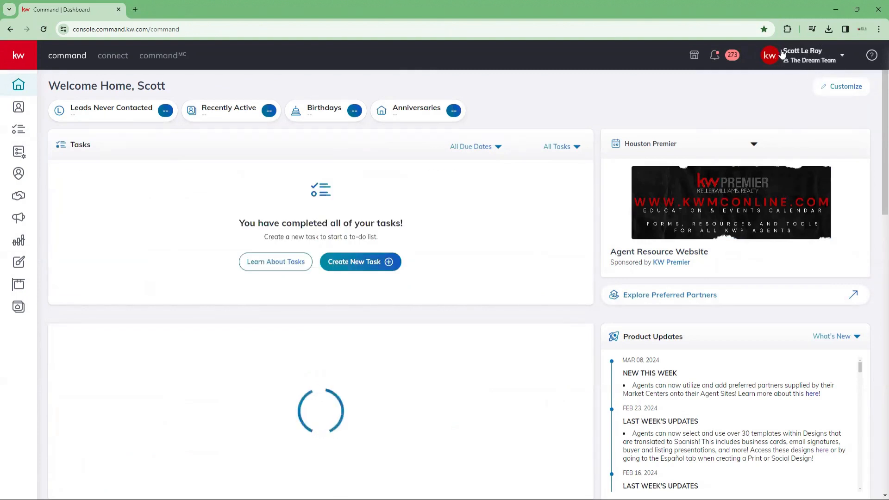
left_click(809, 58)
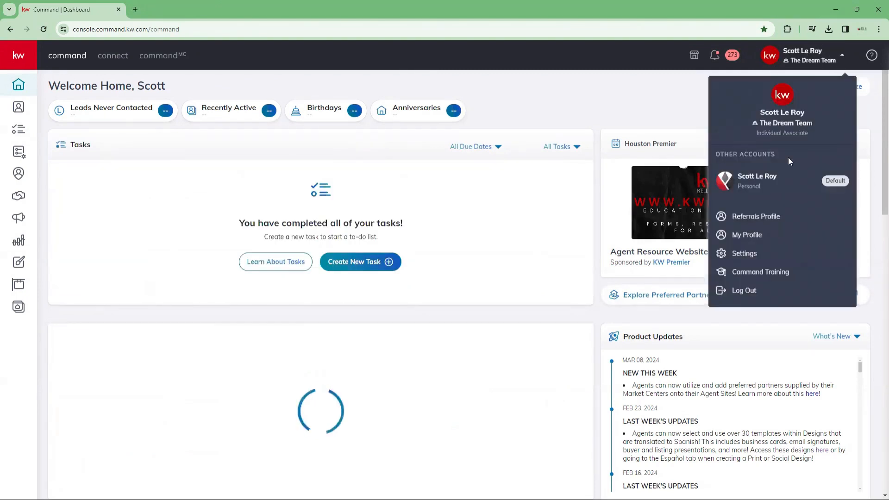
left_click(772, 177)
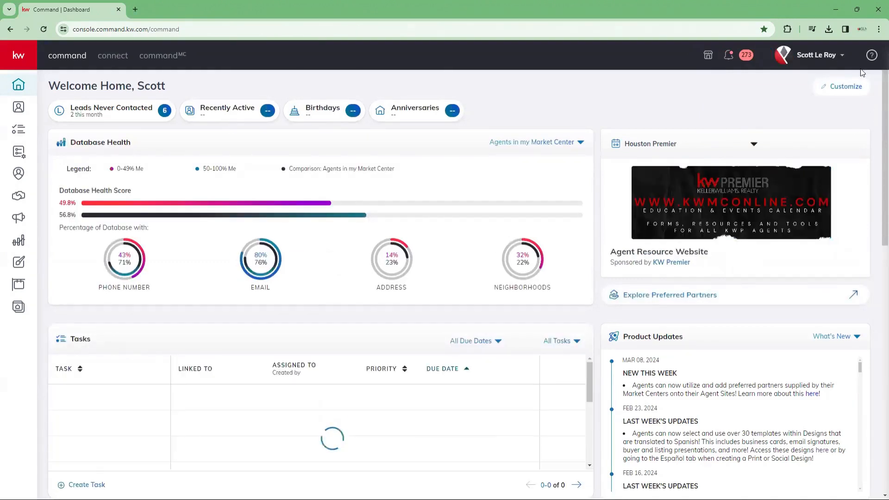
Step: Open Settings from the profile menu to see DocuSign, Dotloop, Facebook, Instagram and Google Calendar connected
left_click(828, 65)
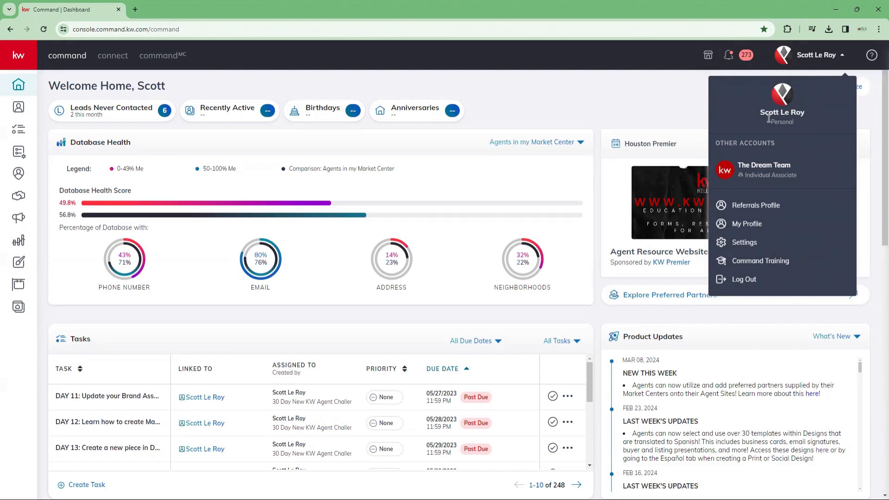
left_click(758, 250)
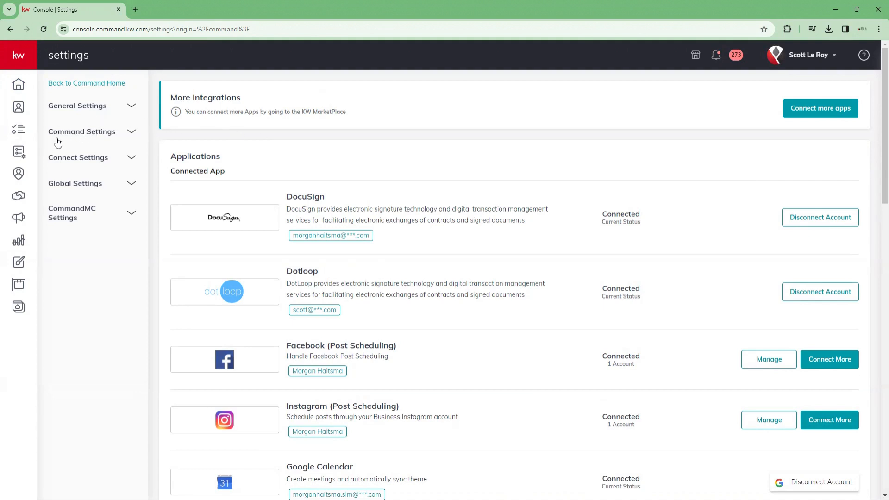
Step: Expand Command Settings > Contacts and open the Contact Archive page
left_click(108, 133)
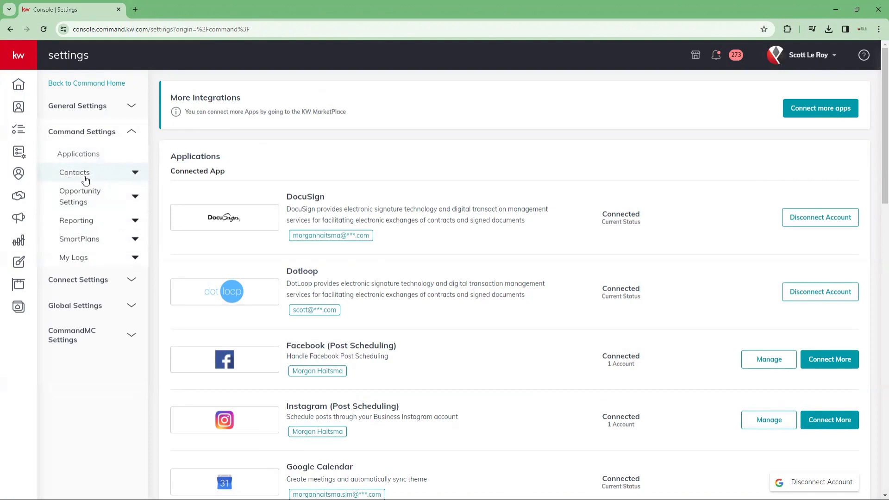
left_click(97, 178)
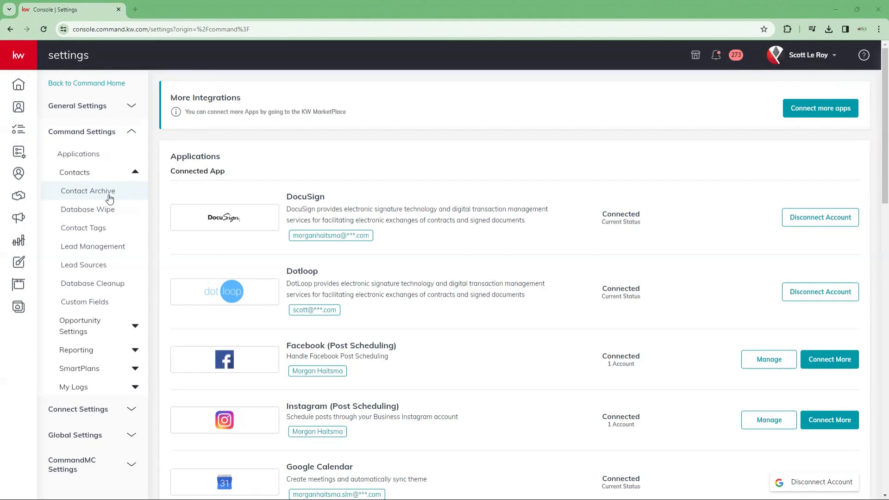
left_click(109, 195)
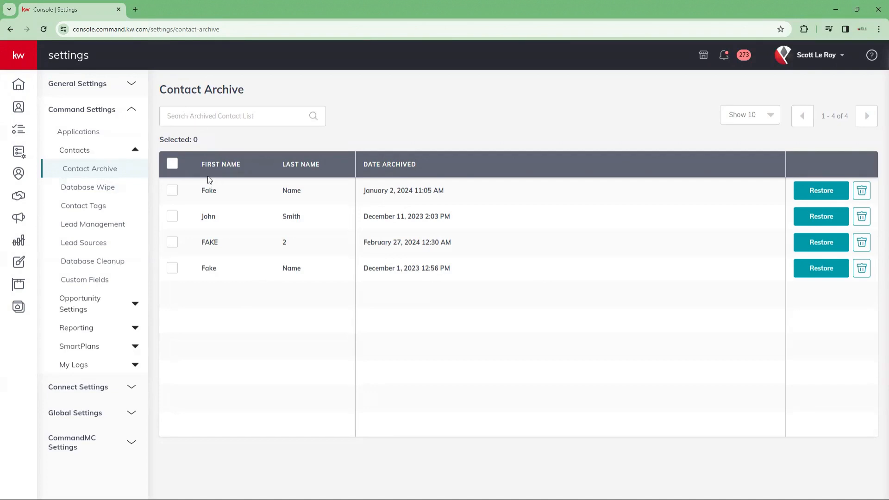
Step: Sort the archived contacts by first name, toggle select-all off, then open Database Wipe
left_click(198, 168)
left_click(170, 165)
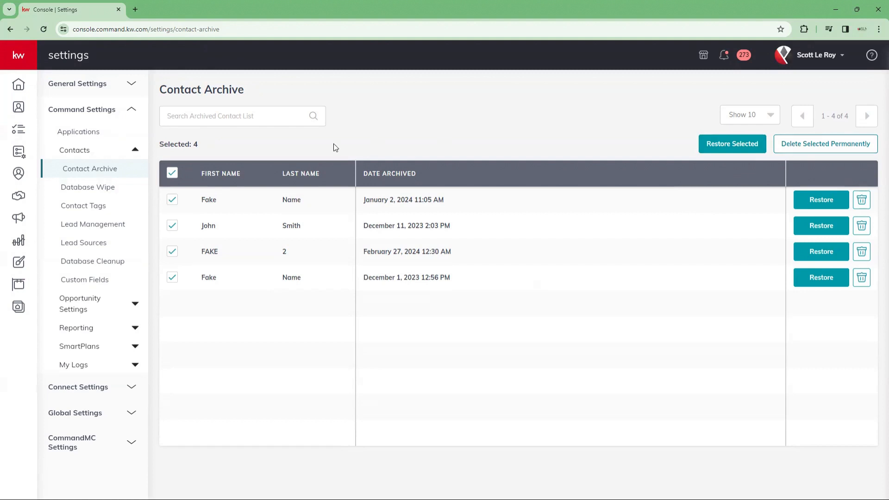
left_click(174, 172)
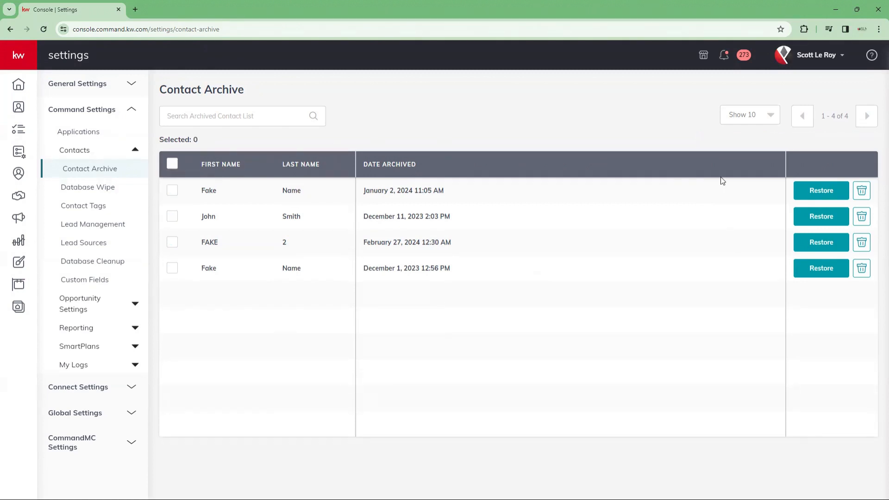
left_click(171, 164)
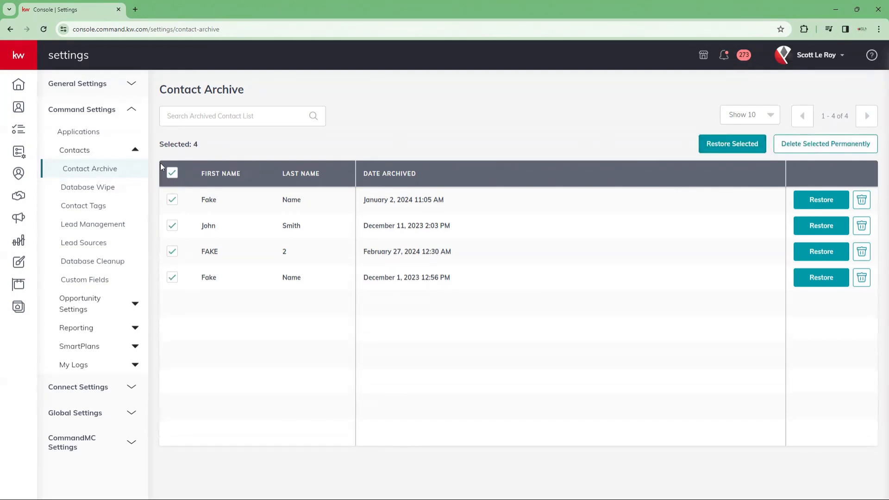
left_click(172, 172)
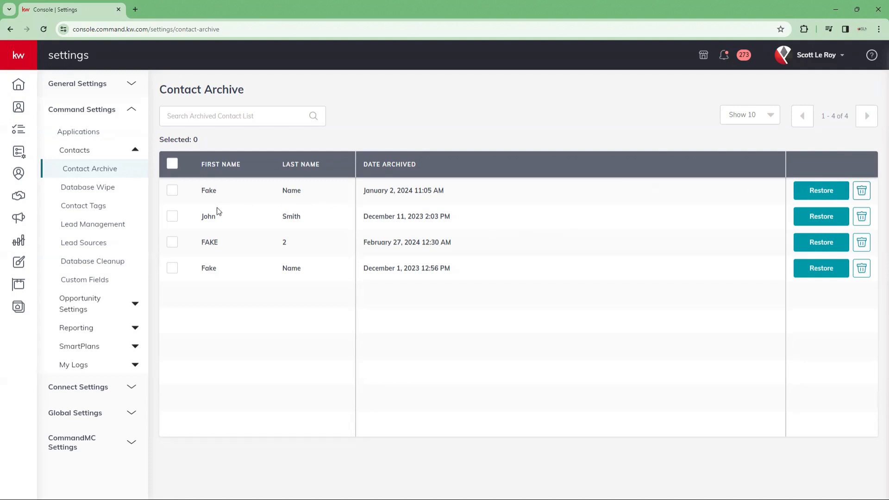
left_click(123, 191)
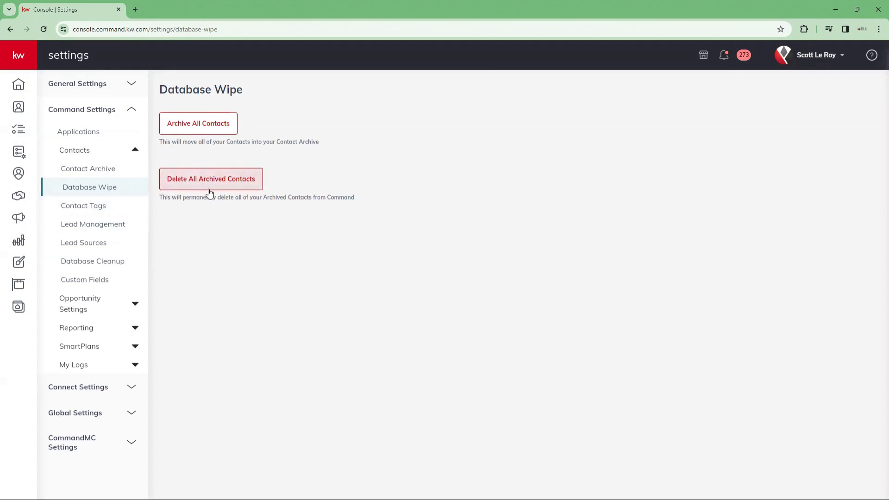
Step: Open the Contact Tags page listing all 282 tags
left_click(81, 212)
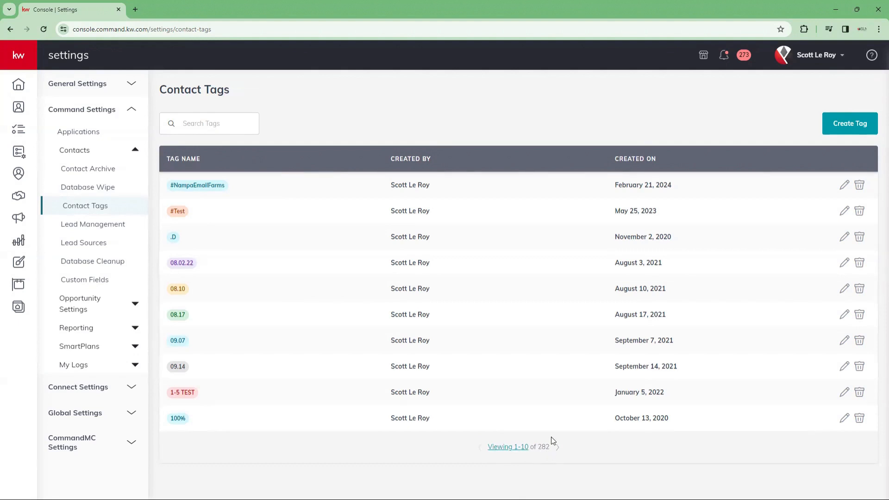
Step: Open the 'Viewing 1-10 of 282' dropdown offering 10, 25, 50 or 100 tags per page
left_click(509, 448)
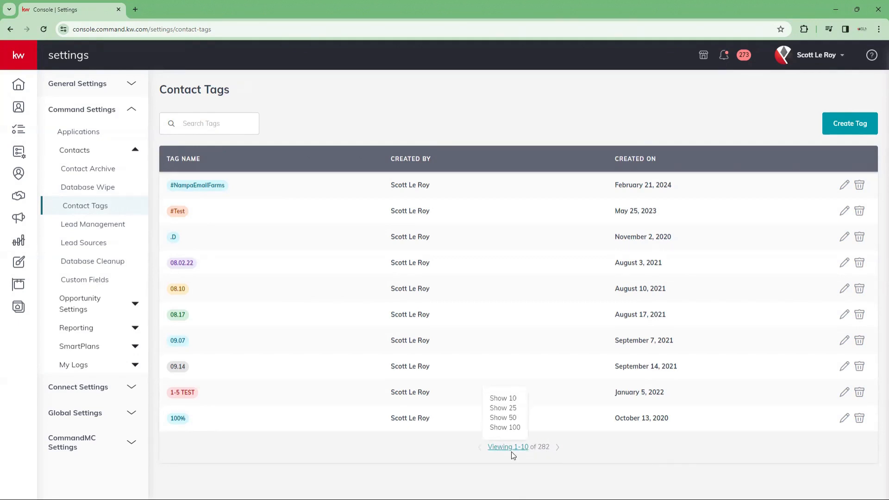
left_click(506, 419)
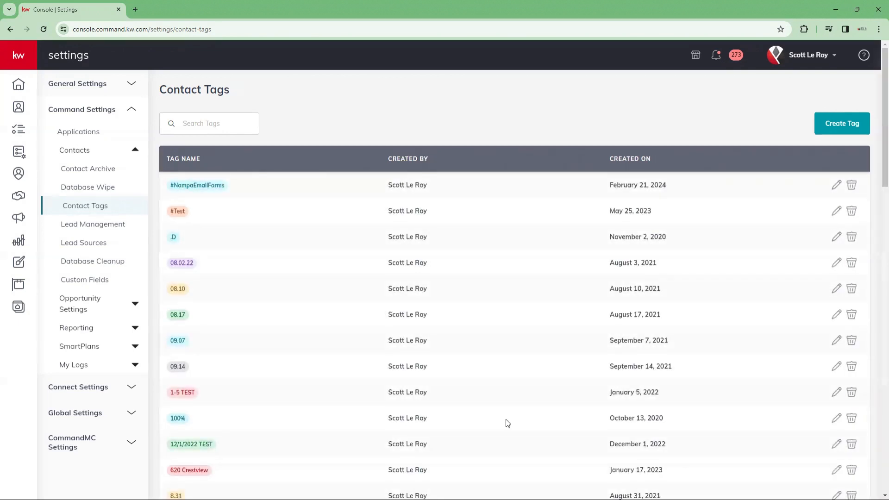
scroll(250, 255, "down", 5)
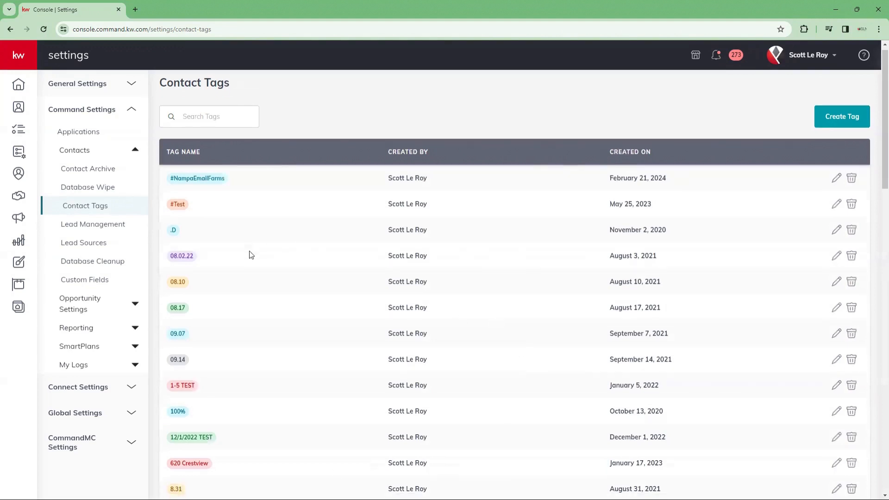
scroll(250, 255, "down", 6)
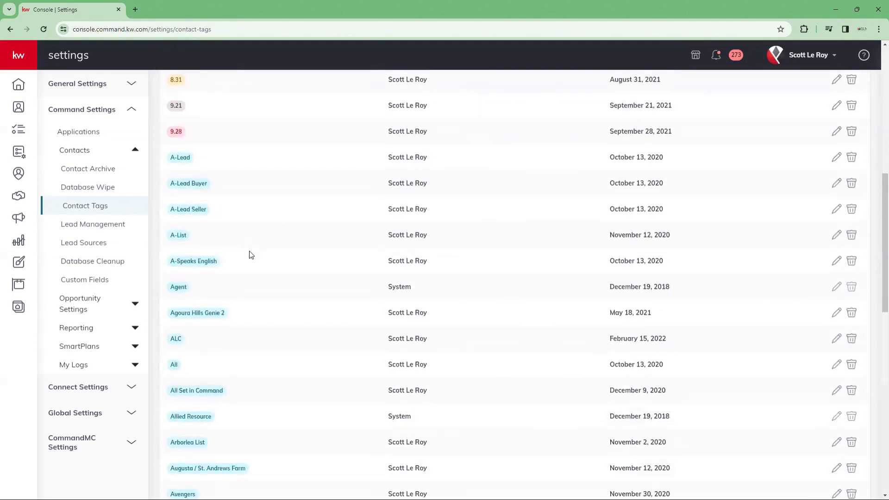
scroll(246, 269, "up", 4)
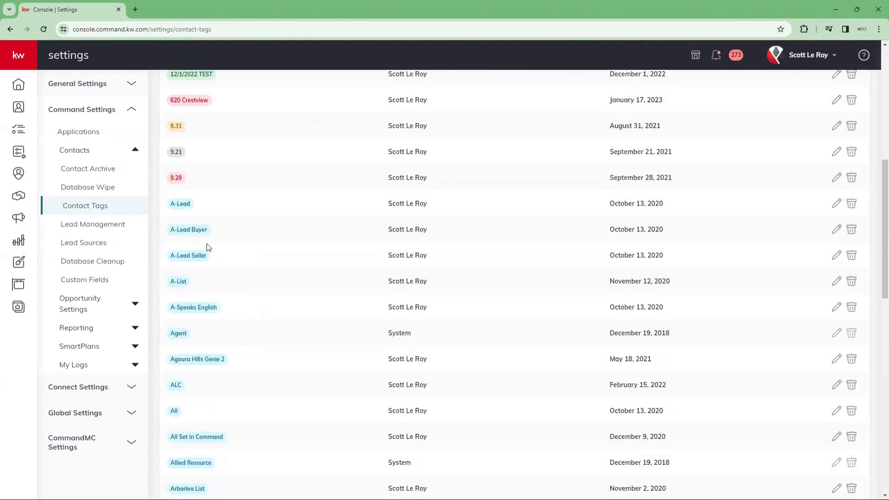
scroll(206, 248, "down", 3)
scroll(208, 248, "up", 2)
scroll(207, 248, "up", 1)
scroll(214, 284, "down", 2)
scroll(234, 330, "down", 3)
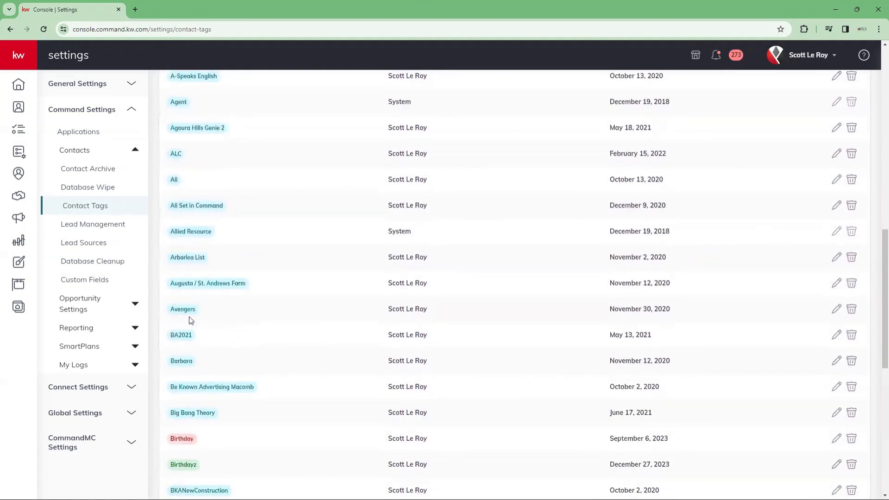
scroll(315, 364, "down", 3)
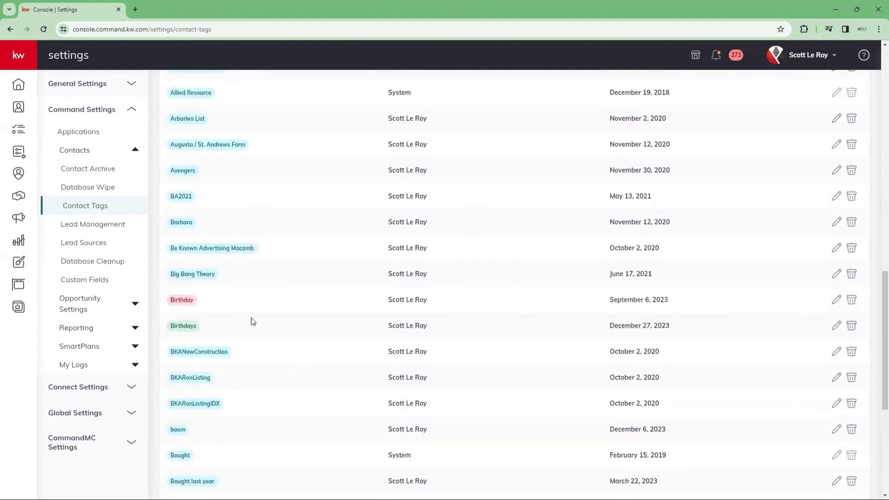
scroll(252, 323, "down", 4)
scroll(253, 325, "down", 2)
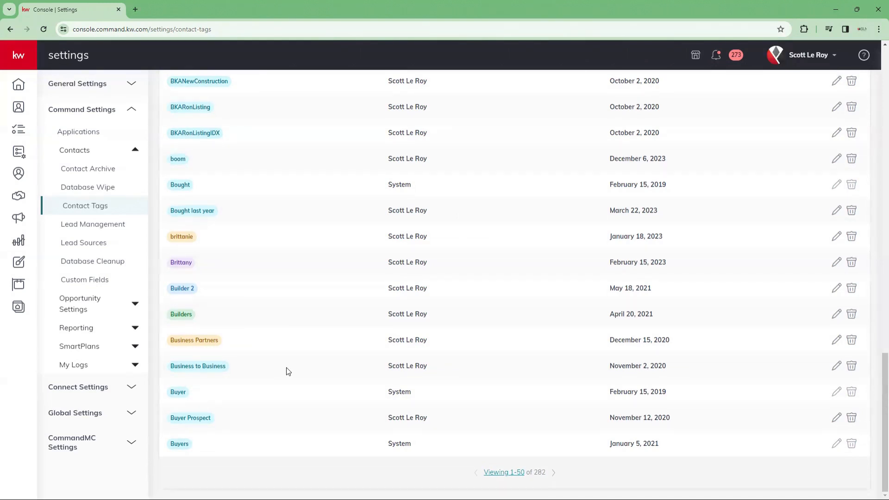
scroll(286, 371, "up", 20)
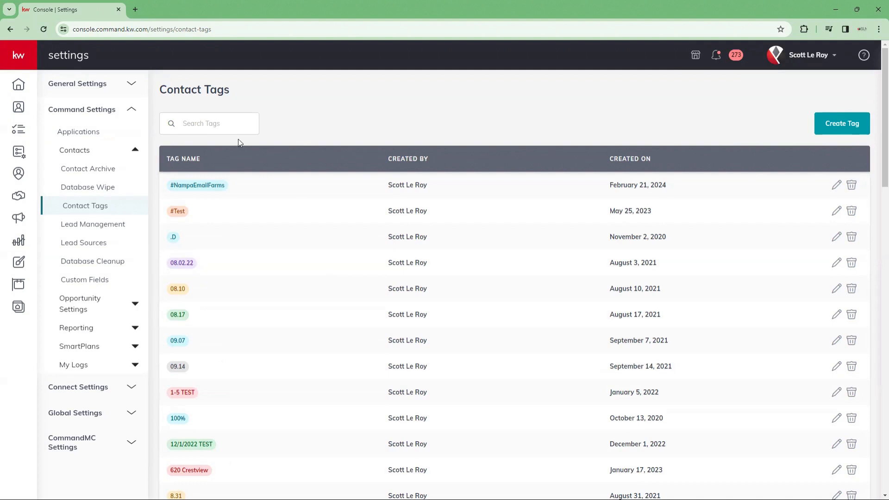
left_click(186, 129)
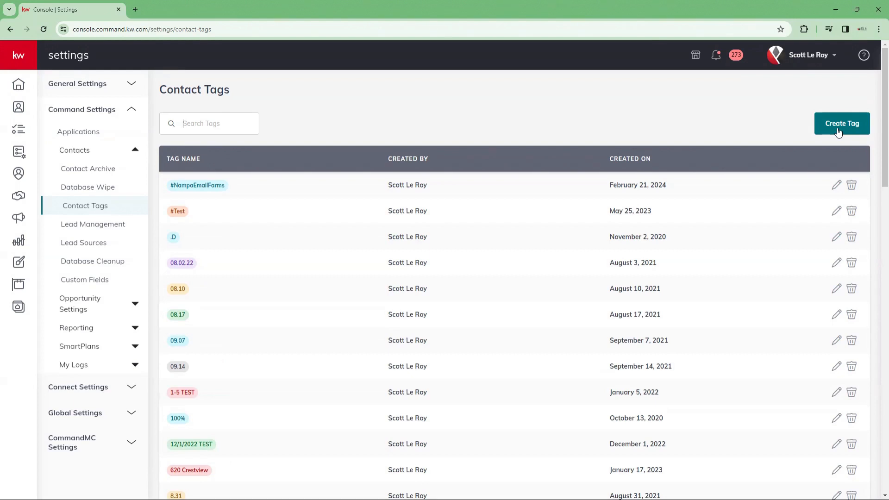
Step: Create a new contact tag named '*Sports Friends' with the yellow appearance
left_click(839, 131)
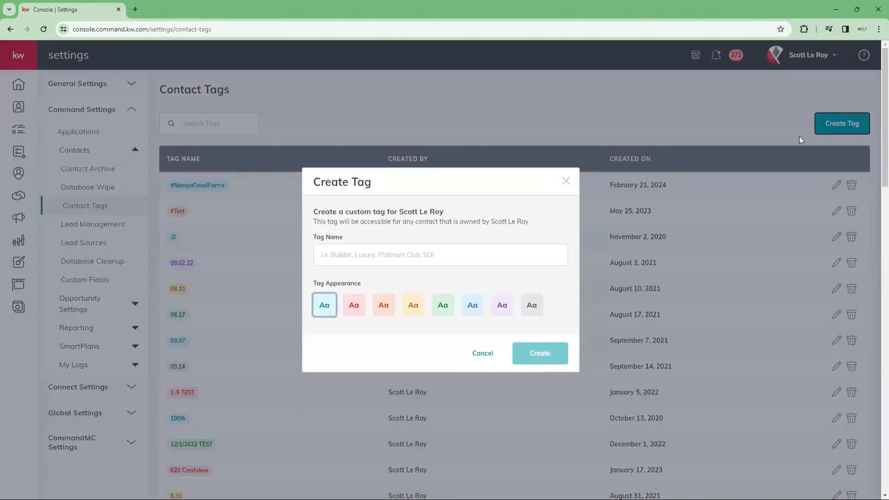
left_click(328, 253)
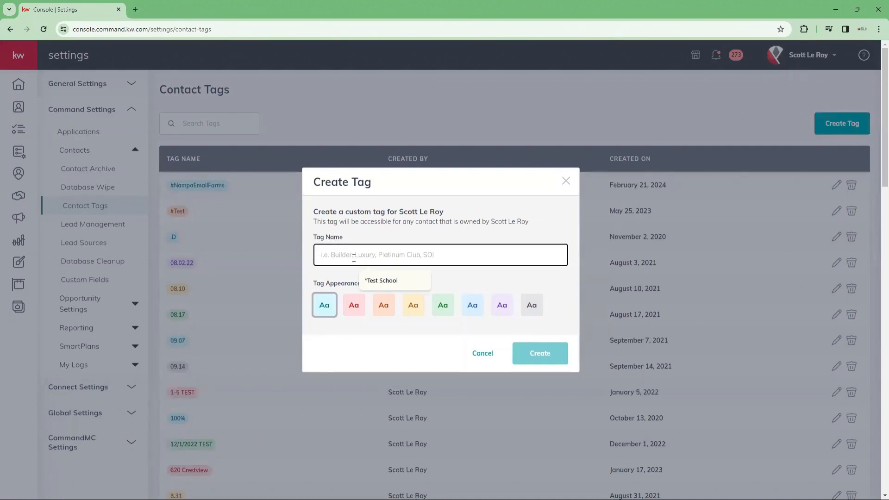
left_click(371, 281)
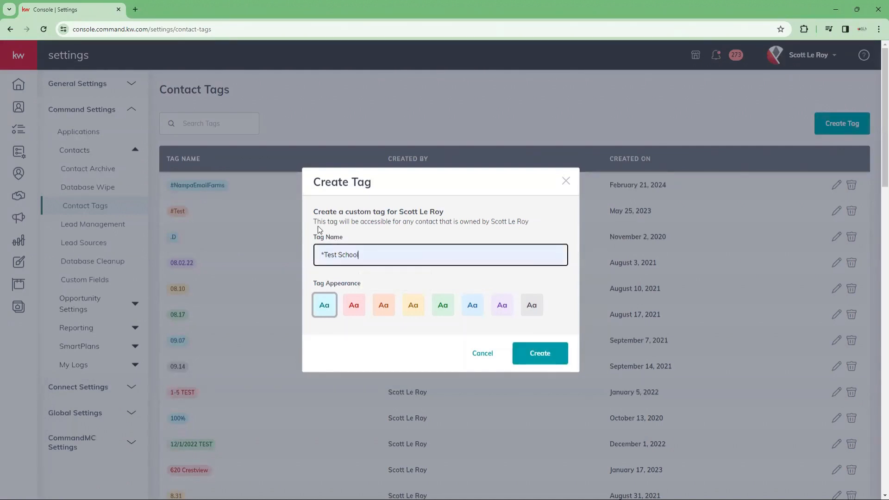
left_click_drag(360, 255, 324, 255)
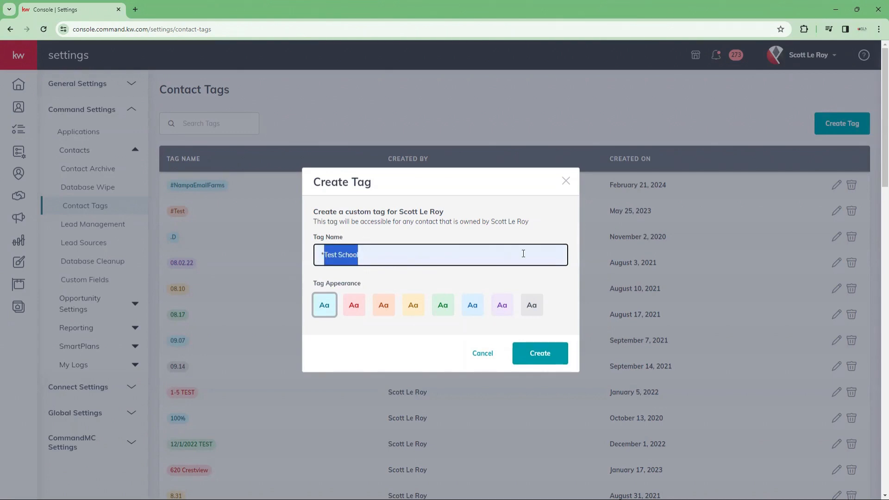
type("Sports")
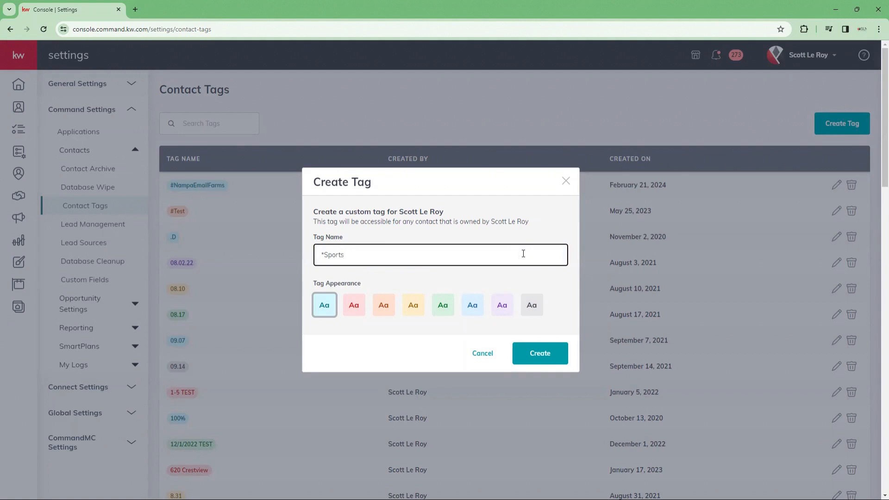
type(" Friends")
left_click(416, 310)
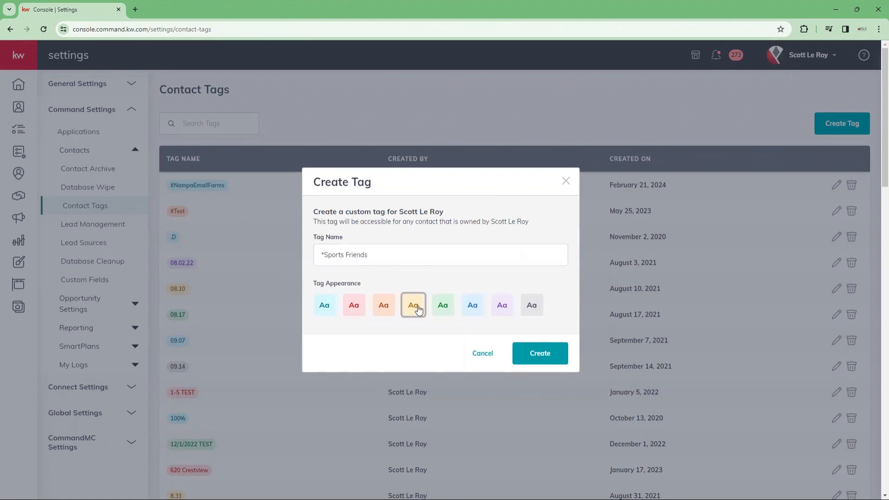
left_click(543, 355)
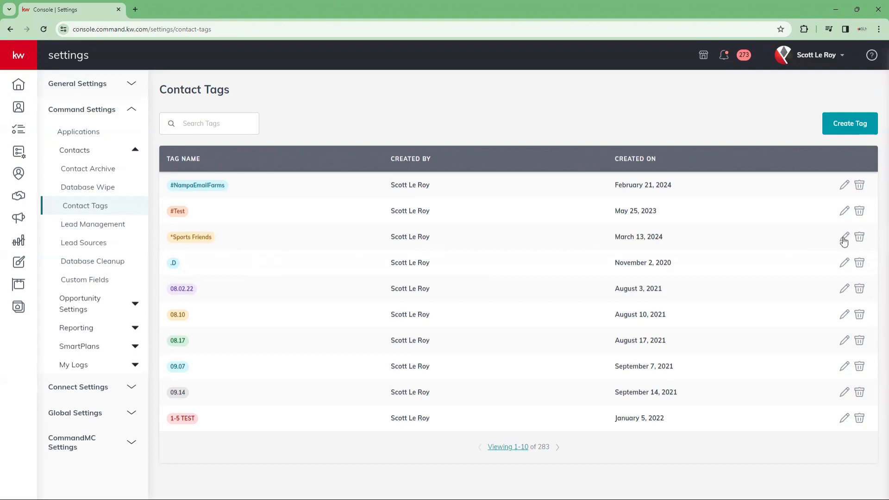
Step: Edit the *Sports Friends tag, changing its appearance from yellow to purple, and save
left_click(844, 238)
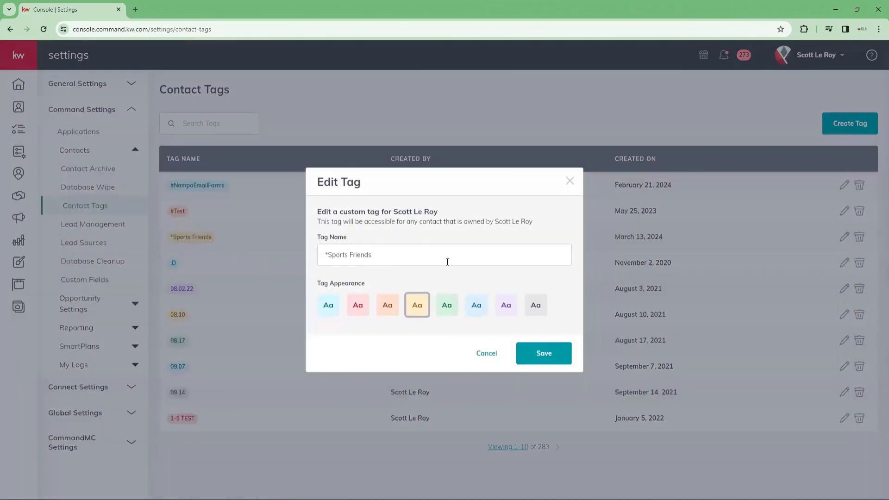
left_click(391, 258)
left_click_drag(378, 259, 320, 256)
left_click(380, 258)
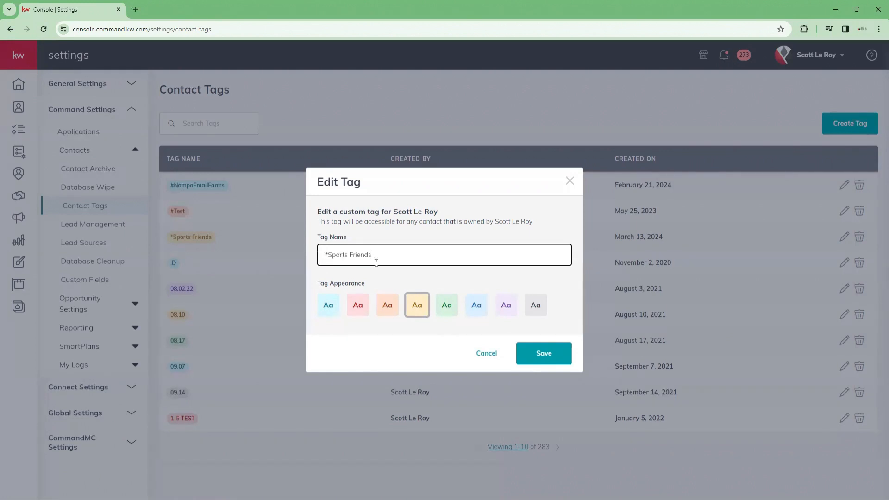
left_click(386, 309)
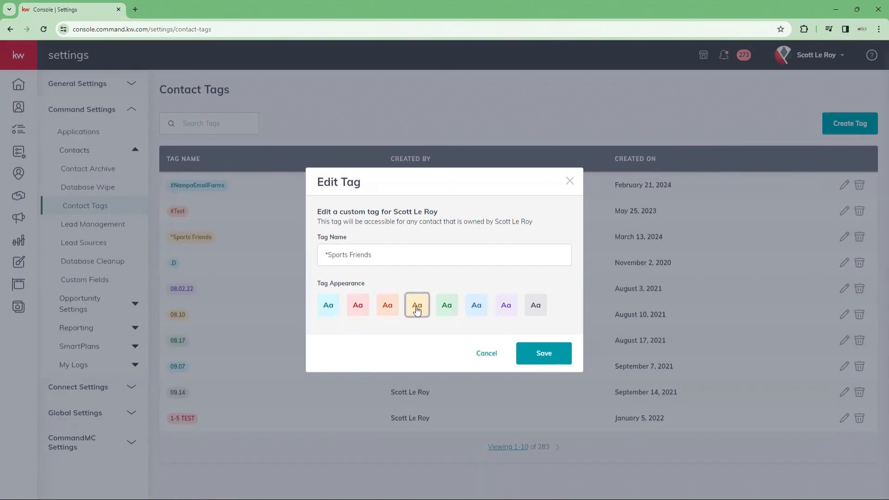
left_click(506, 305)
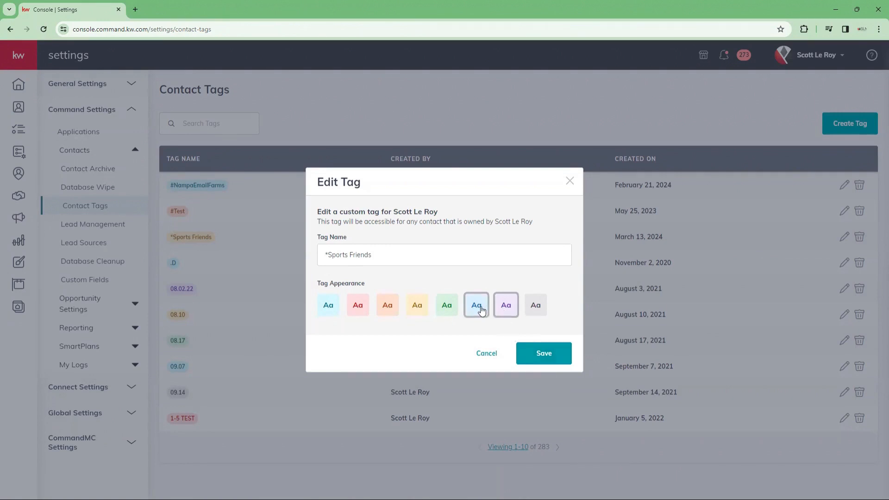
left_click(548, 355)
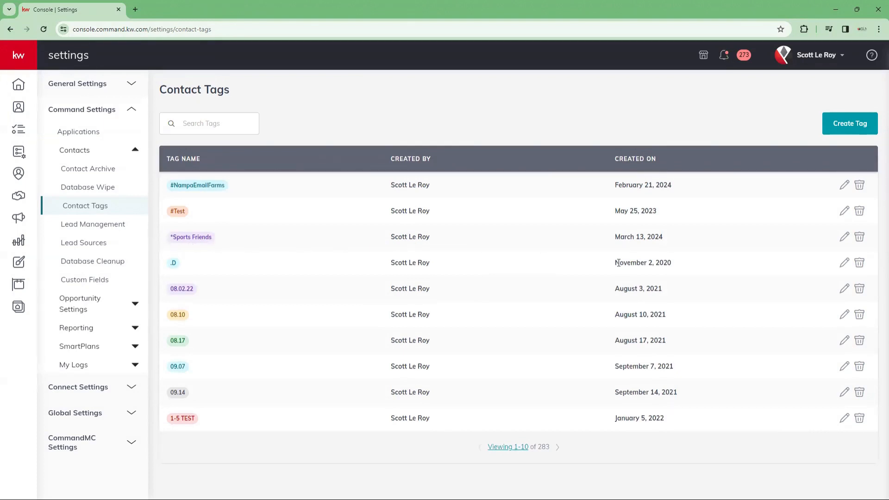
Step: Remove the *Sports Friends tag and confirm the deletion, leaving 282 tags
left_click(859, 238)
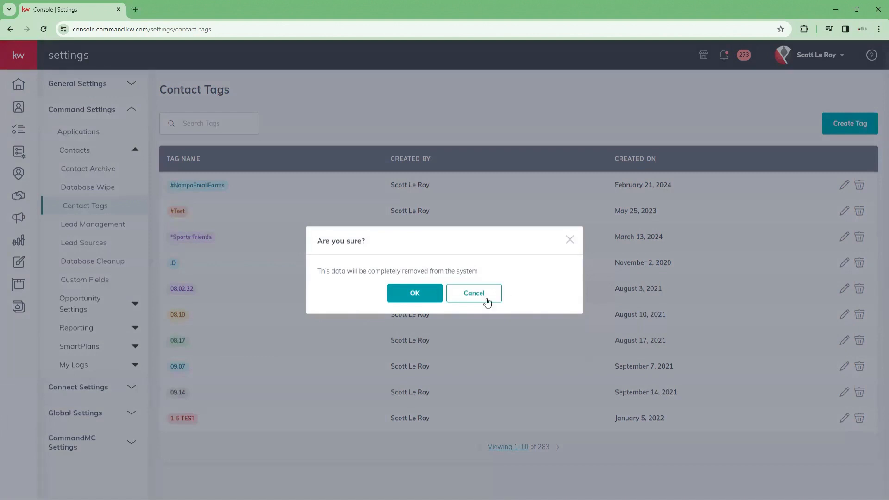
left_click(404, 294)
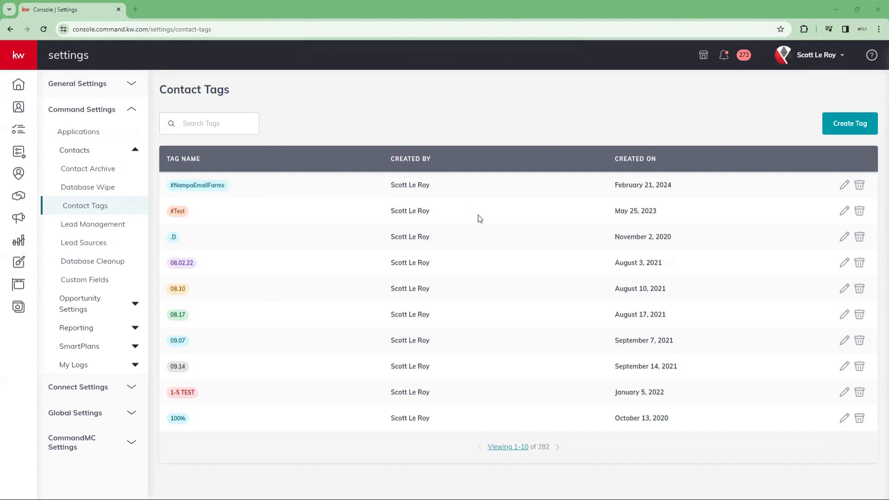
Step: From the Lead Management settings, bring up the Edit Rule dialog for Open House Follow Up
left_click(108, 227)
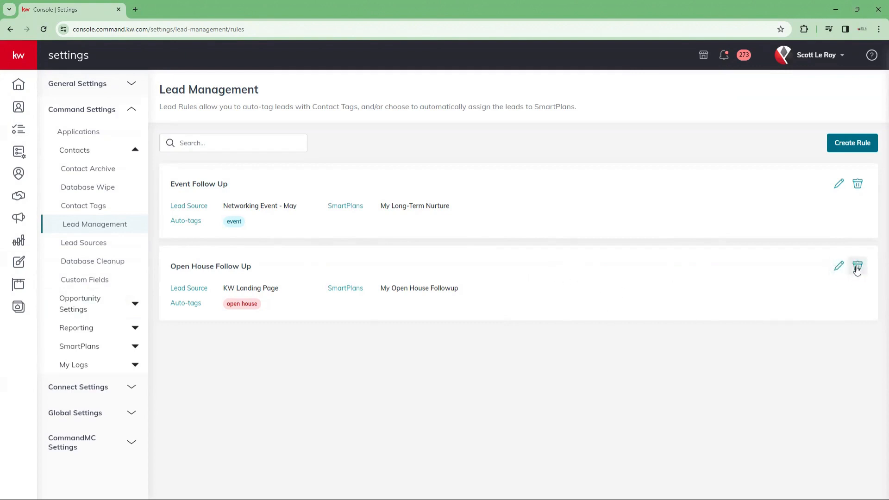
left_click(838, 269)
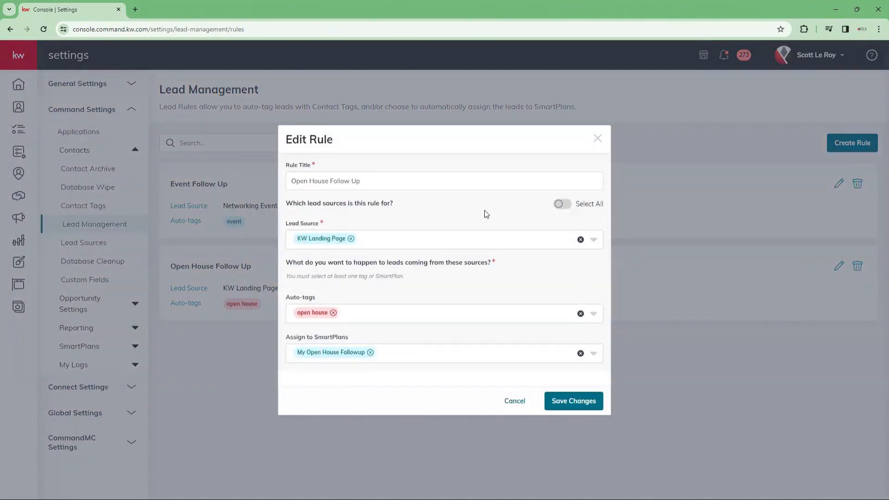
left_click(384, 181)
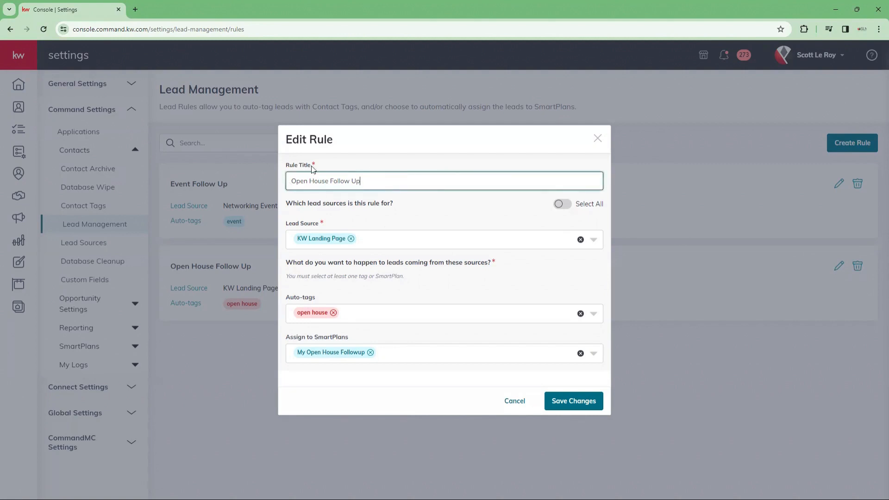
left_click(594, 241)
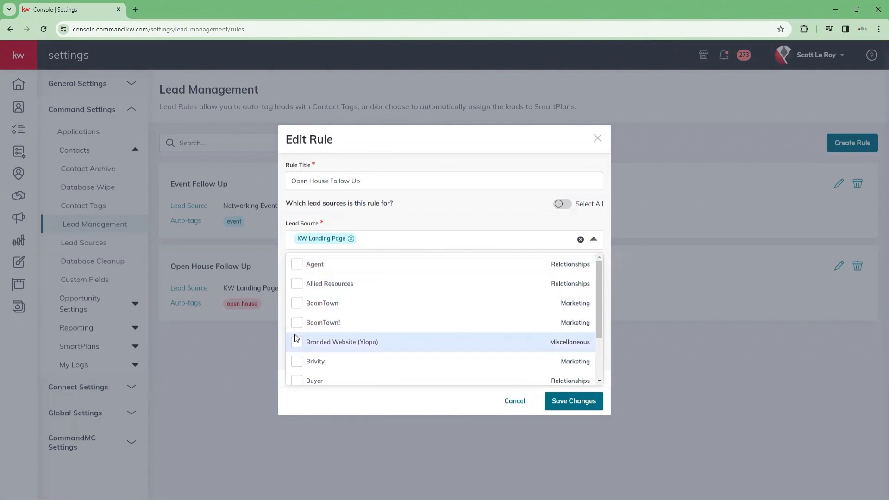
scroll(298, 338, "down", 6)
scroll(300, 345, "down", 5)
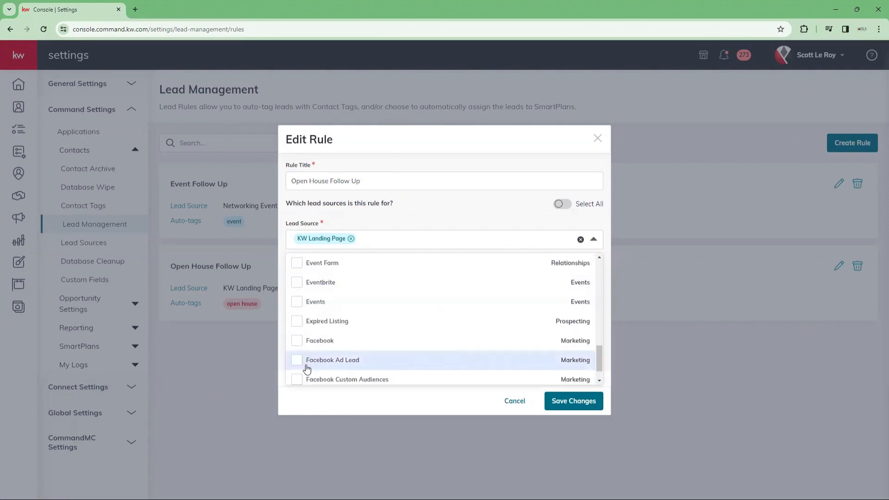
scroll(307, 369, "up", 10)
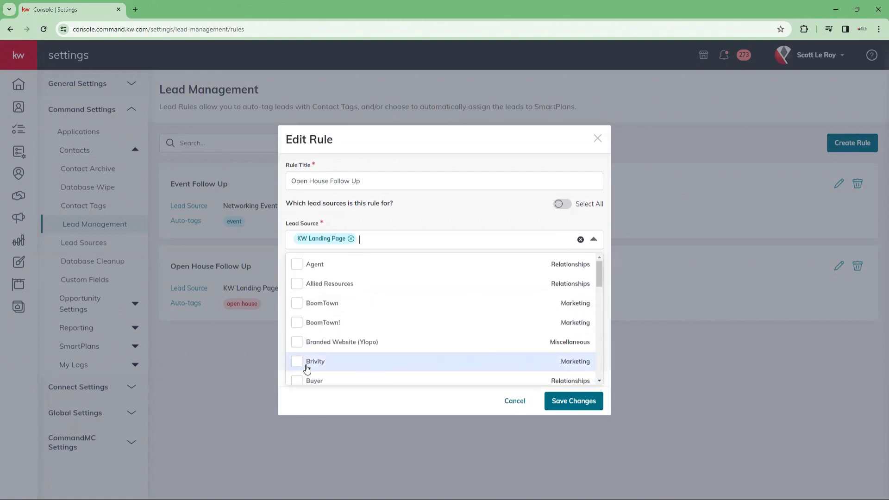
left_click(416, 211)
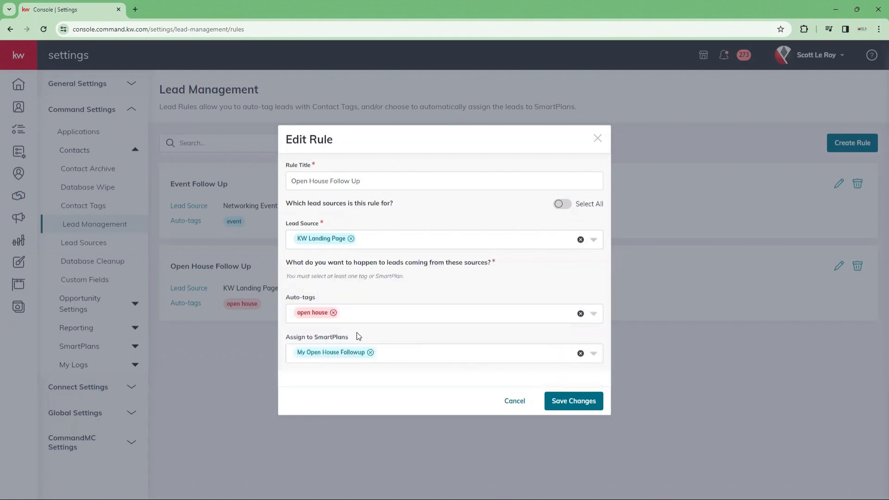
Step: Search for 'buyers' and add the Buyers tag to the rule's auto-tags beside open house
left_click(369, 314)
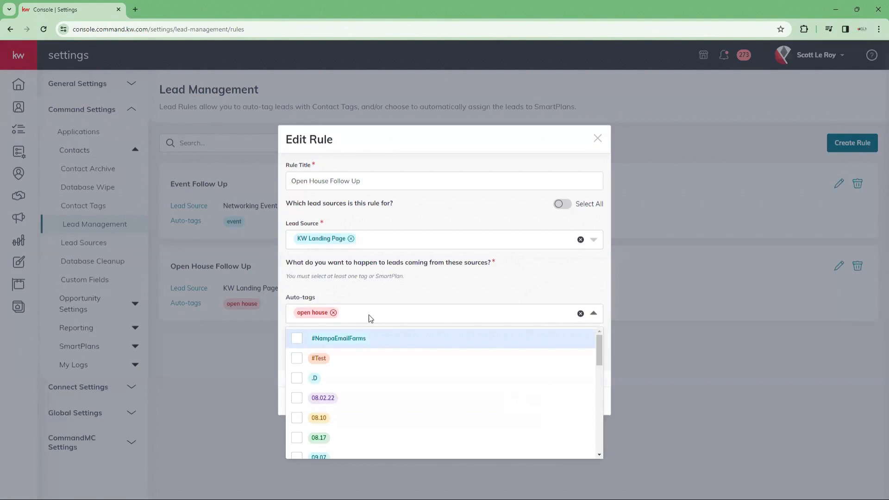
scroll(362, 376, "down", 1)
scroll(356, 377, "down", 2)
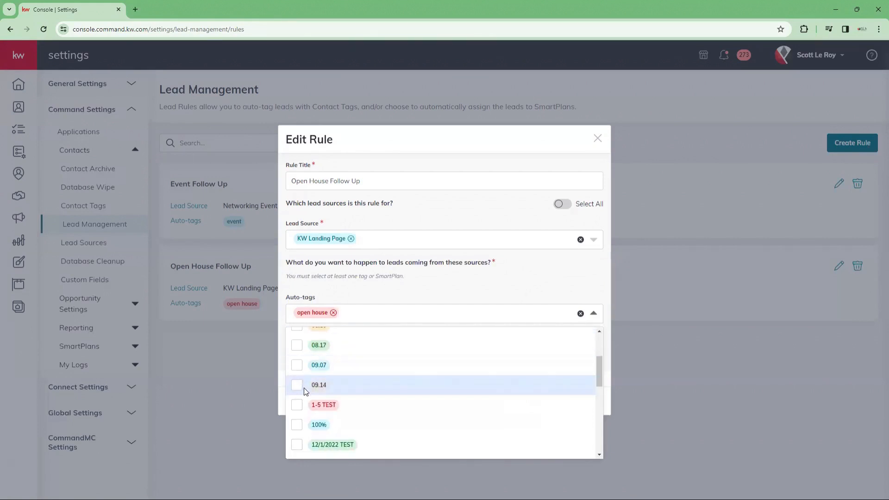
scroll(303, 390, "down", 2)
scroll(304, 391, "up", 4)
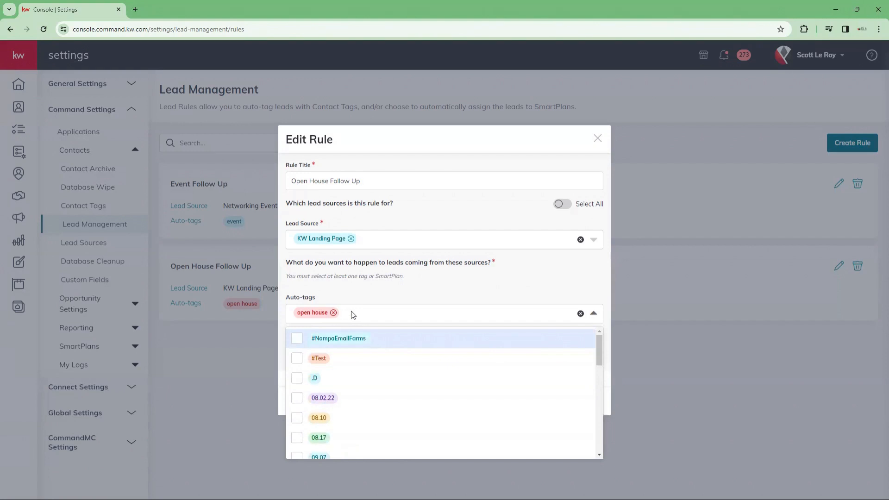
type("buye")
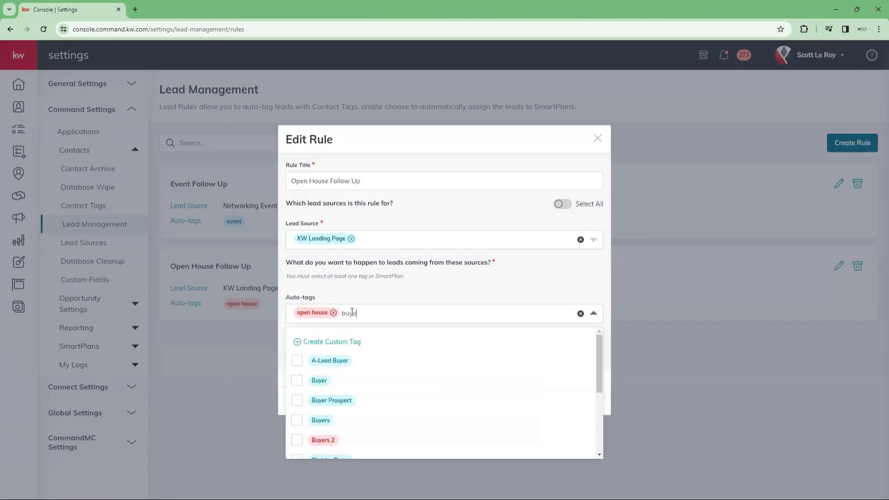
type("rs")
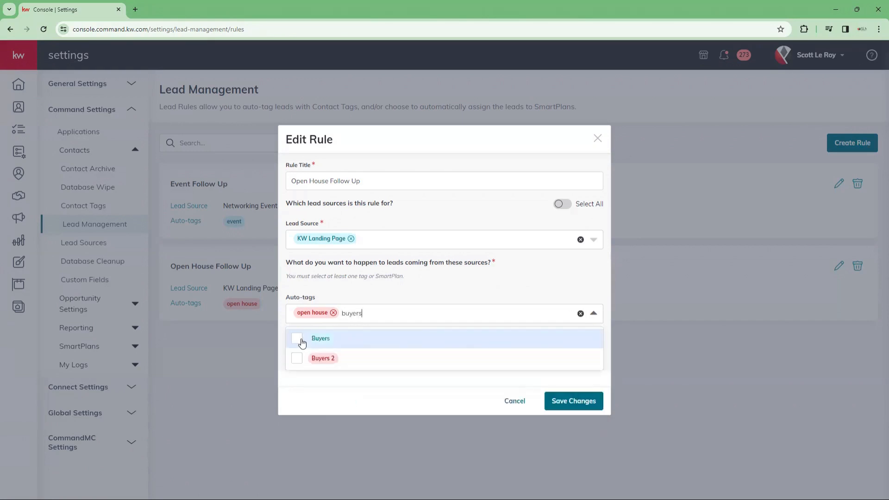
left_click(302, 343)
left_click(416, 296)
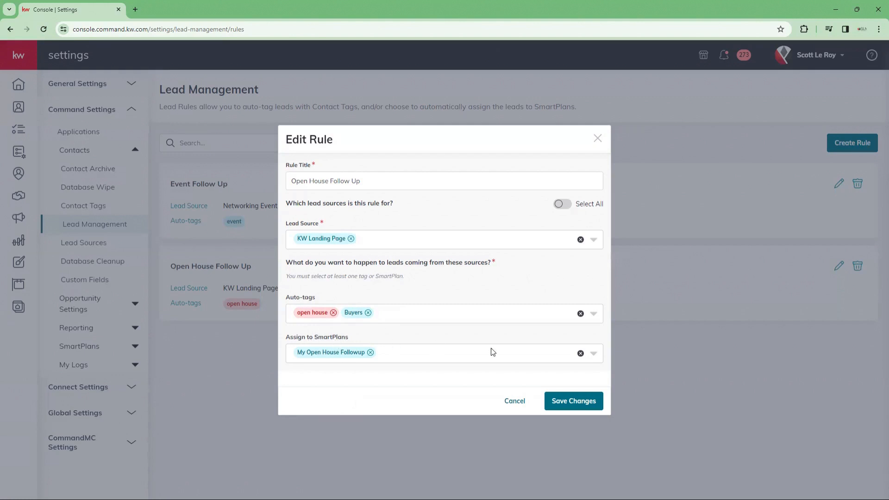
left_click(593, 355)
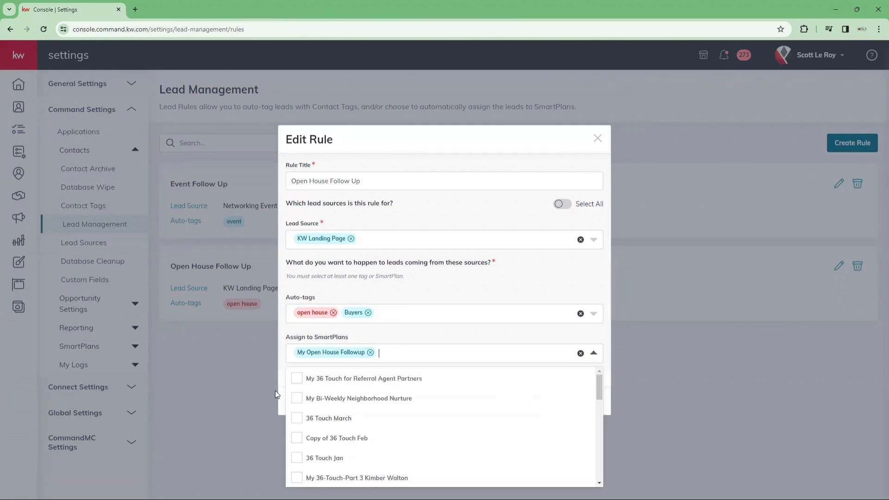
Step: Leave the 36 Touch Jan and March SmartPlans unassigned and save the Open House Follow Up rule
scroll(342, 394, "down", 2)
scroll(340, 399, "down", 10)
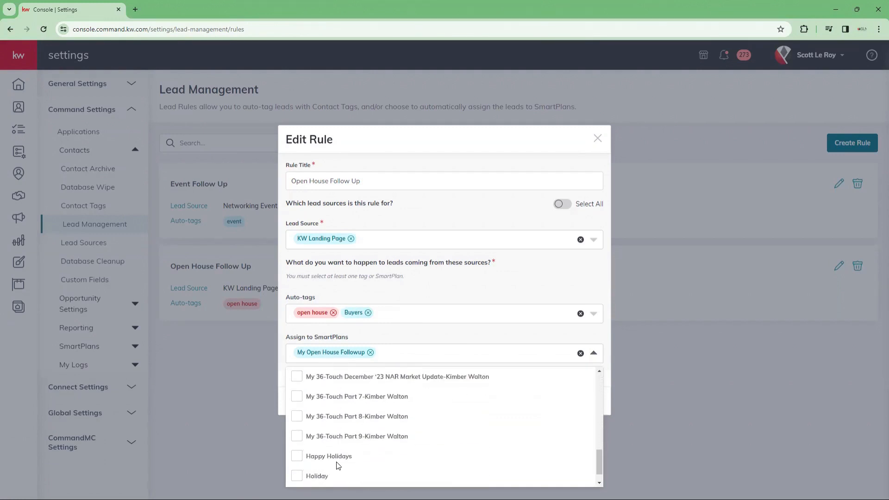
scroll(336, 472, "down", 15)
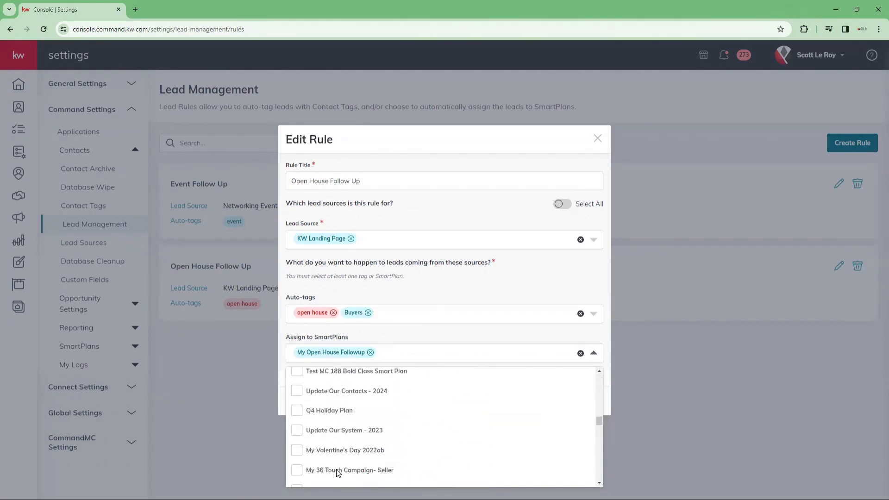
scroll(337, 470, "up", 20)
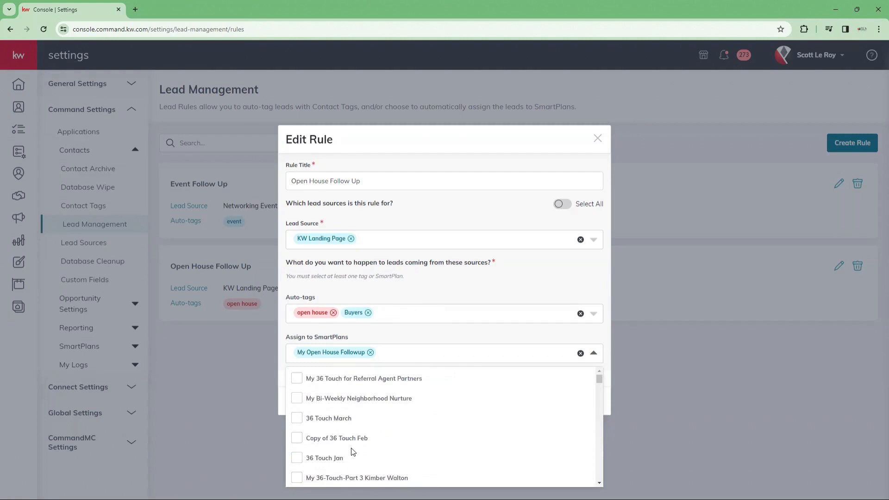
left_click(295, 460)
left_click(298, 419)
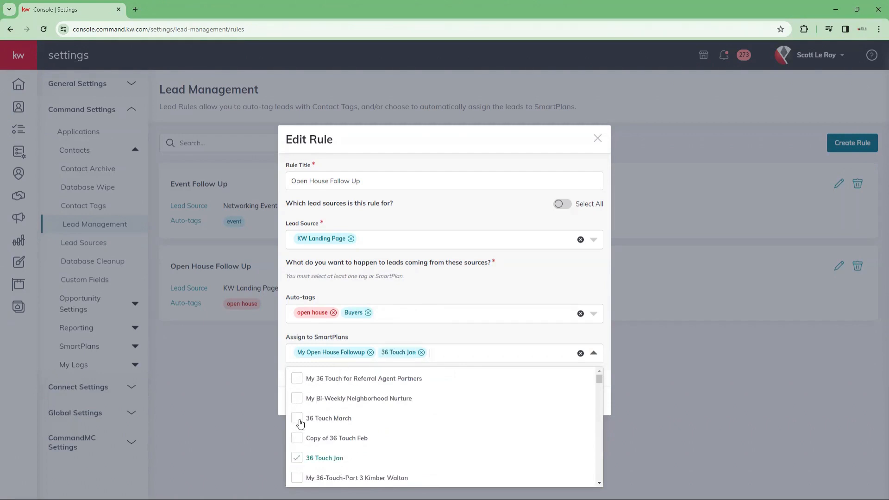
left_click(297, 420)
left_click(297, 461)
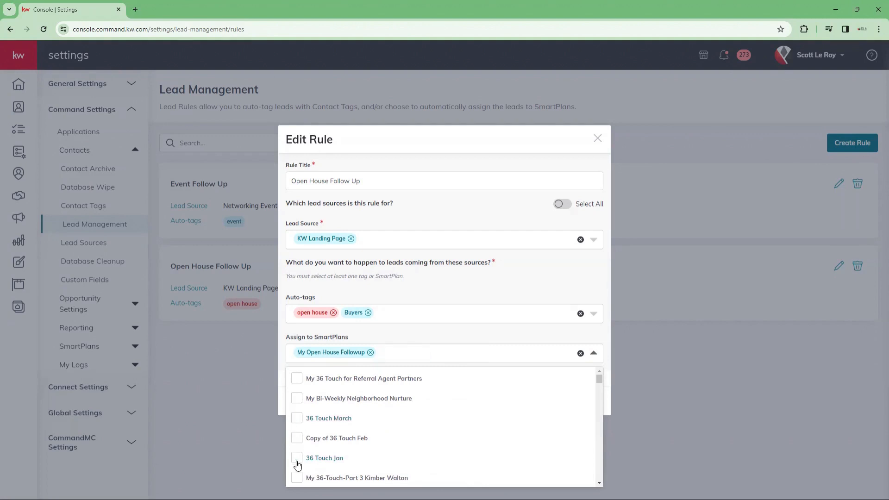
left_click(474, 334)
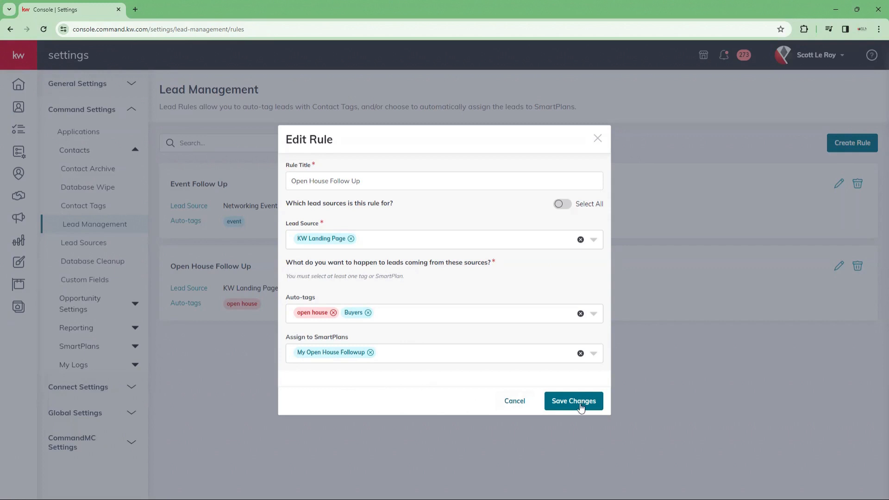
left_click(562, 401)
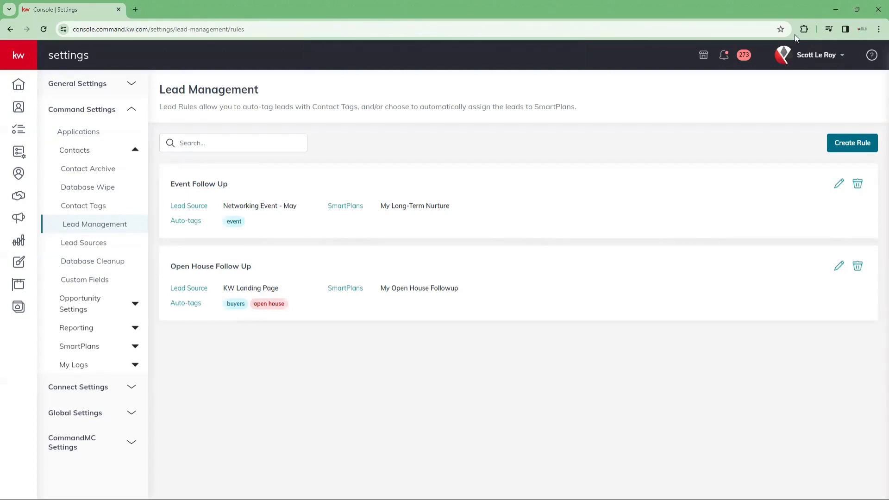
Step: Create a new lead rule titled 'Sports Team Follow Up'
left_click(852, 143)
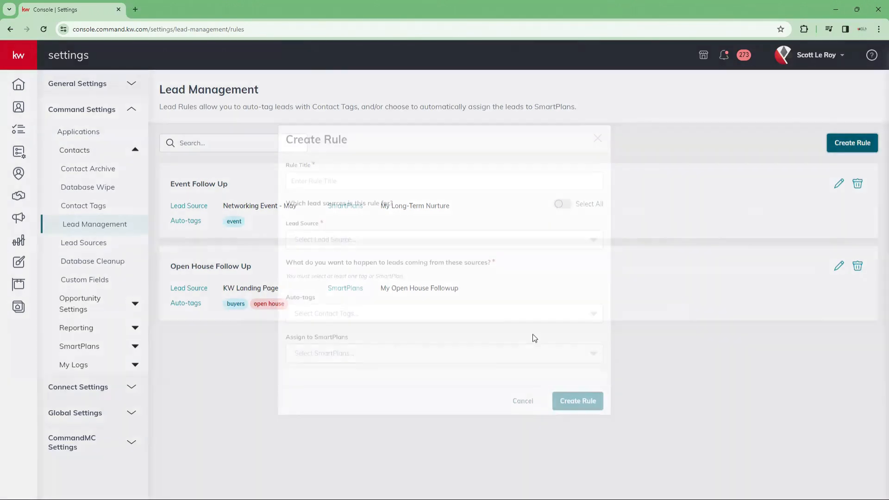
left_click(339, 182)
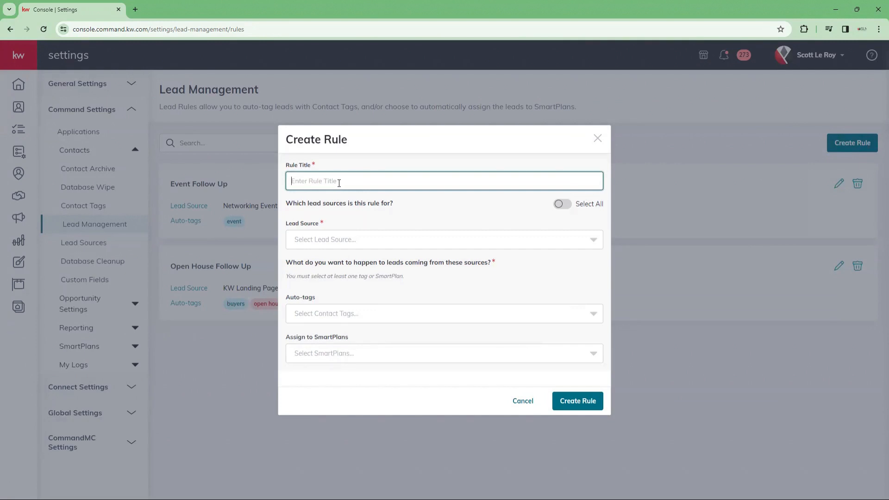
type("Sports Team Follow Up")
left_click(422, 212)
Step: Search 'event' and choose Community Events as the rule's lead source
left_click(360, 239)
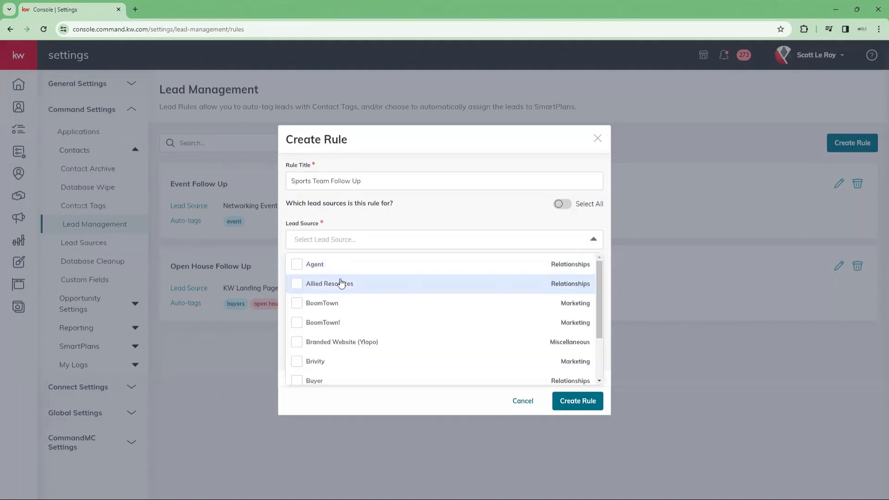
type("spor")
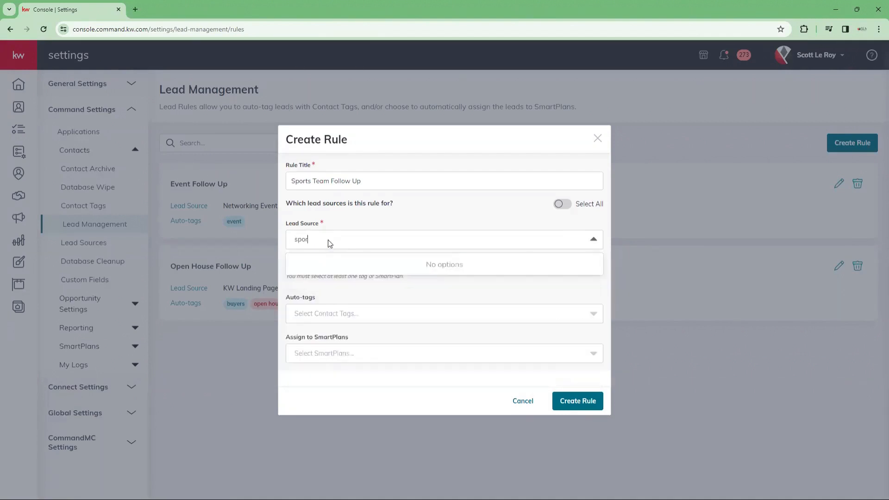
double_click(302, 242)
type("event")
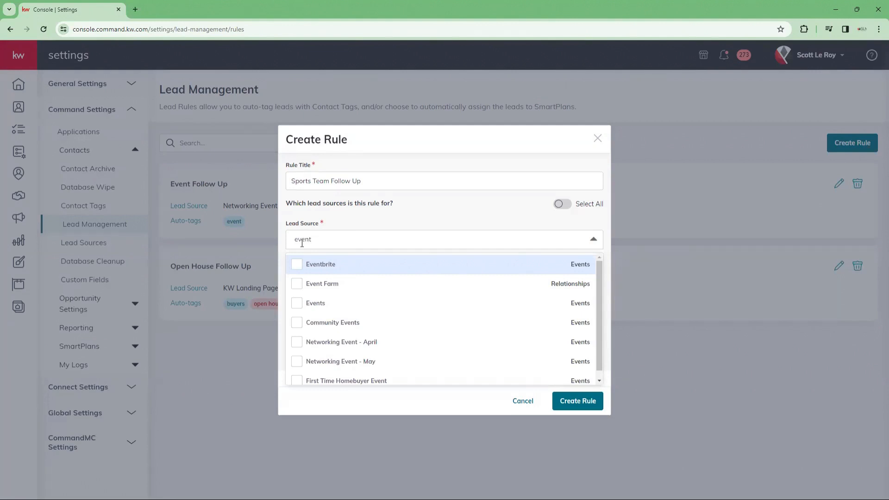
left_click(293, 323)
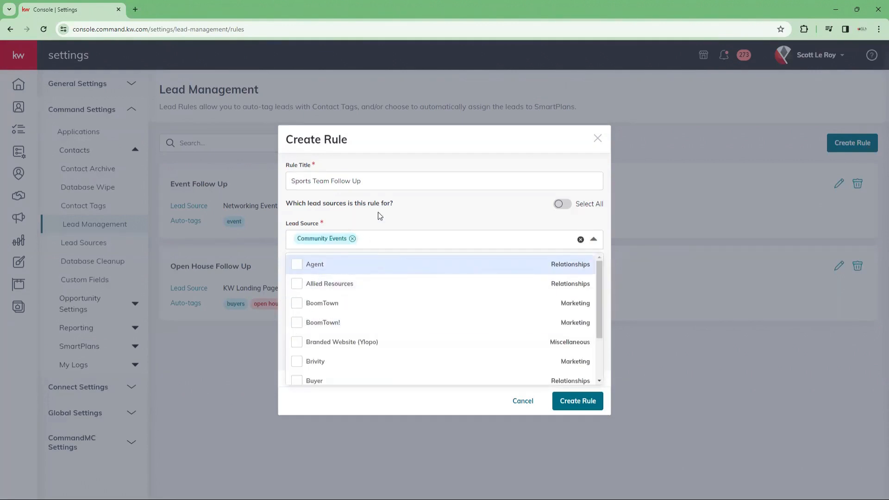
left_click(348, 223)
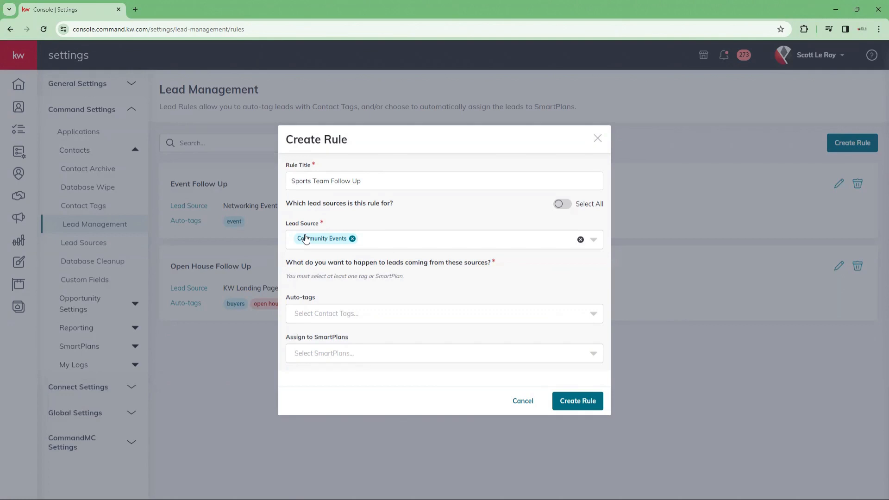
Step: Create a custom 'sports' contact tag and add it as the rule's auto-tag
left_click(299, 315)
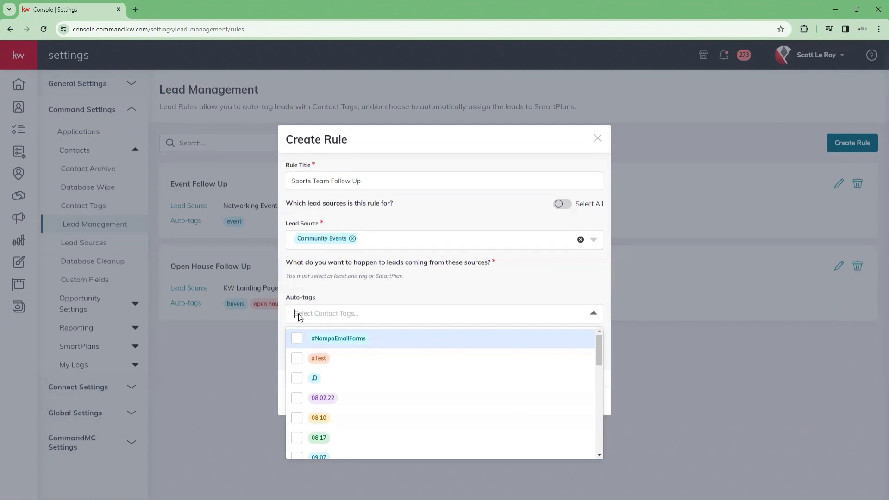
type("so")
key("BackSpace")
key("BackSpace")
type("sp")
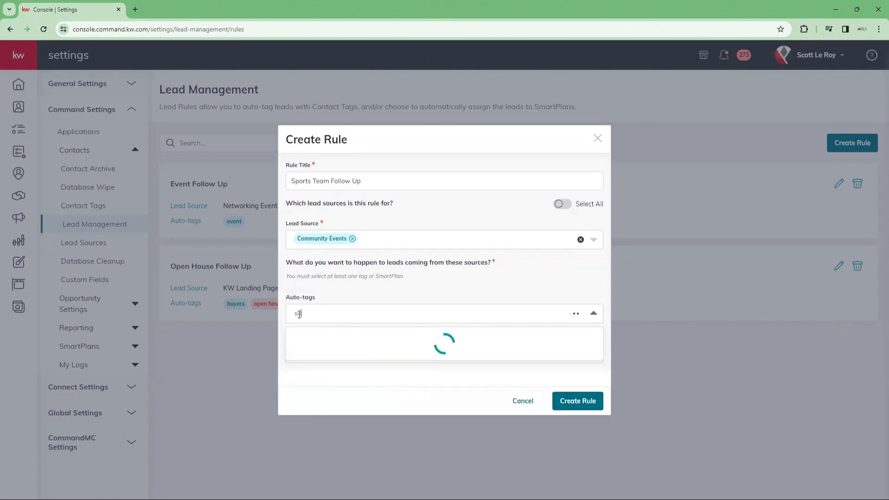
type("orts")
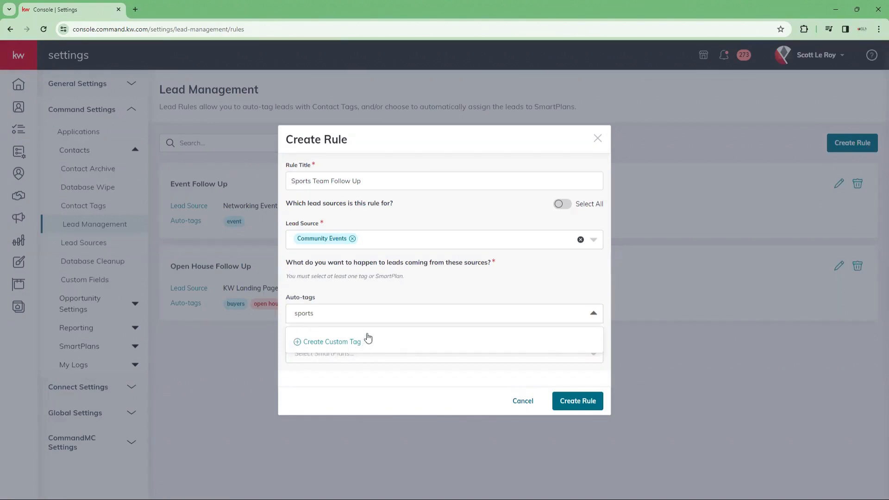
left_click(324, 343)
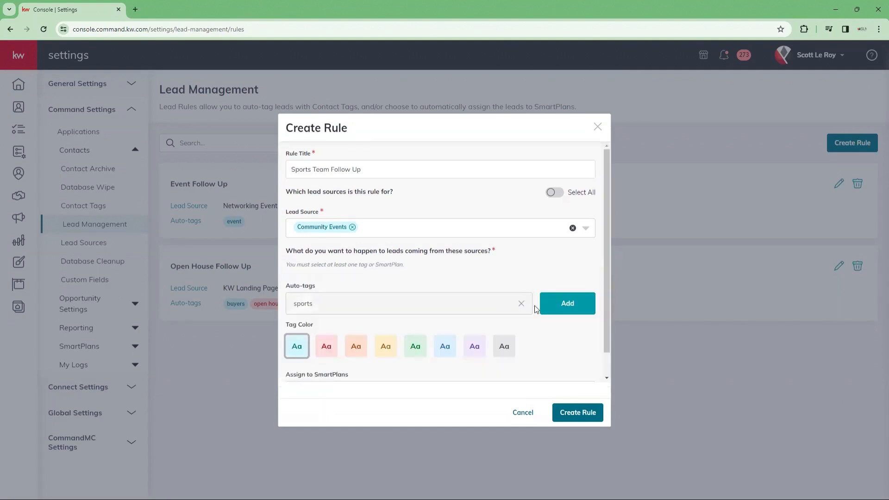
left_click(566, 303)
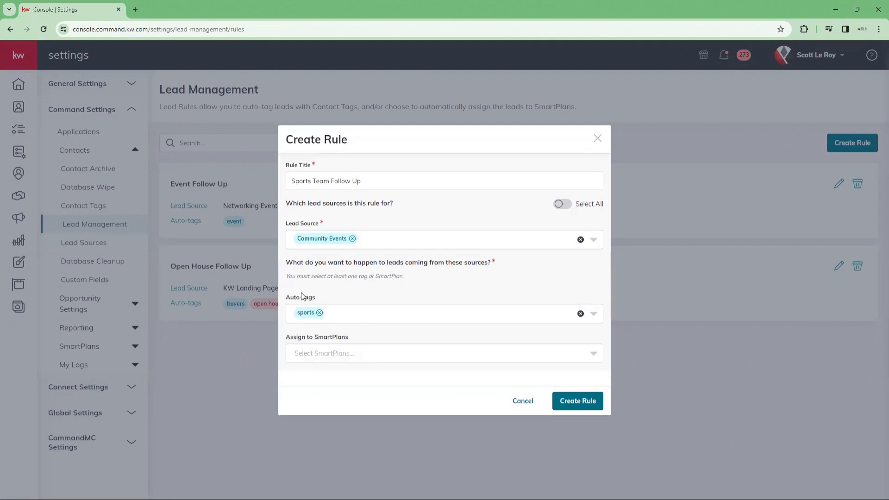
left_click(320, 355)
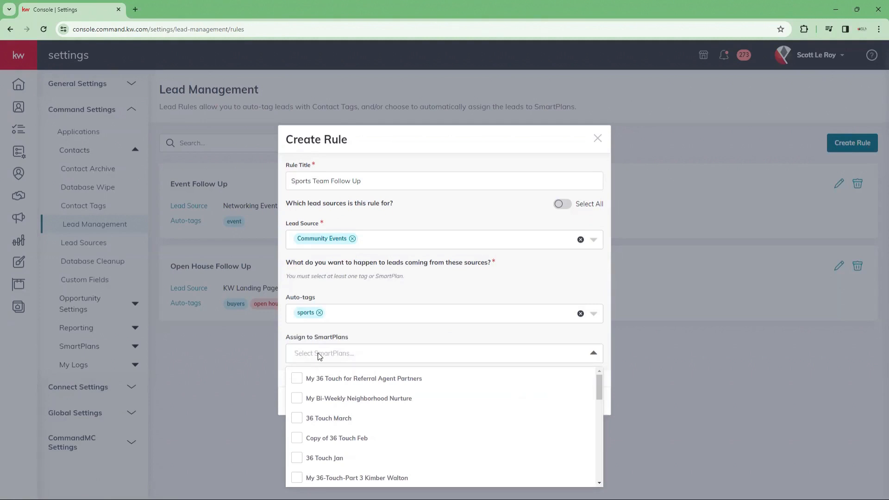
Step: Assign the Potential Buyers - Bi weekly SmartPlan, save the rule, and go to Lead Sources
scroll(296, 409, "down", 10)
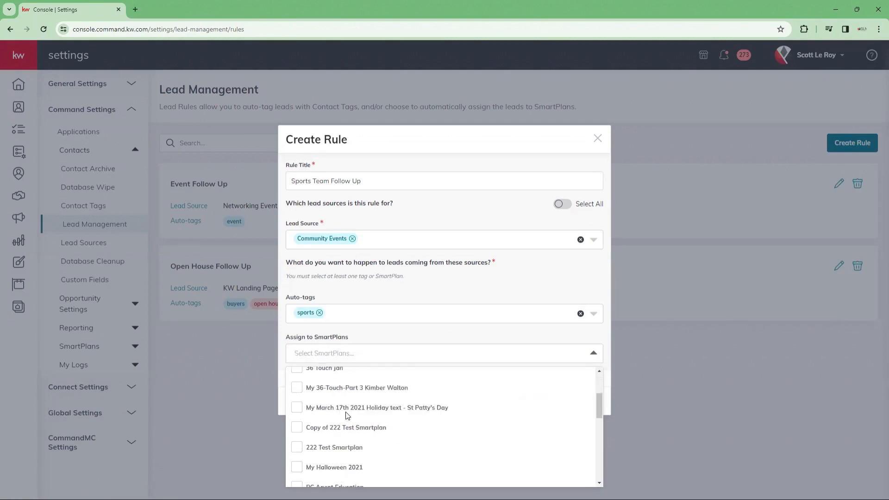
scroll(340, 440, "down", 5)
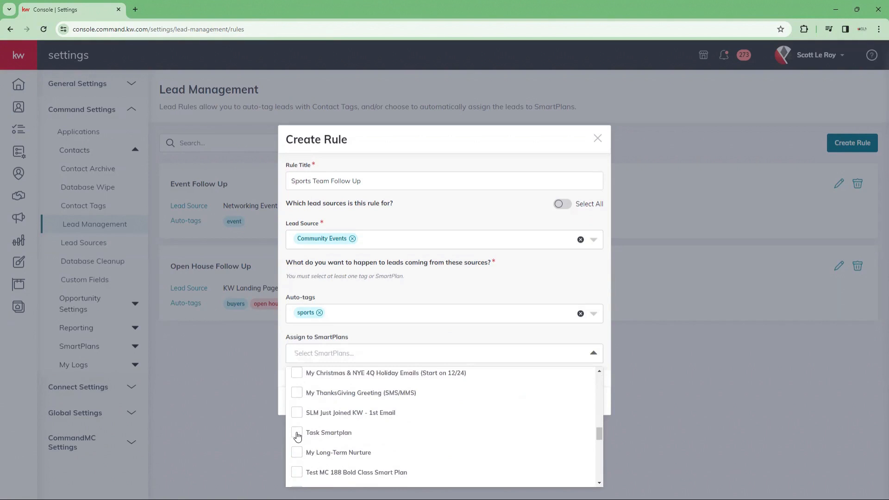
scroll(297, 436, "down", 2)
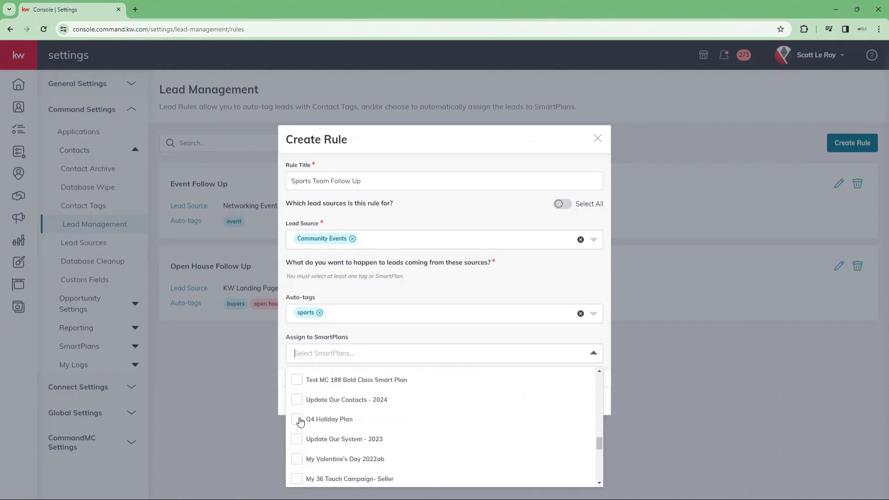
scroll(304, 408, "down", 3)
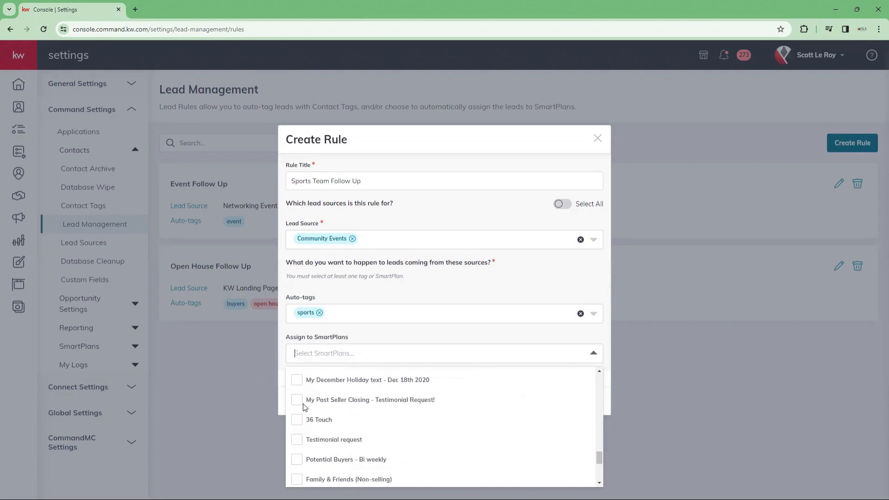
left_click(297, 459)
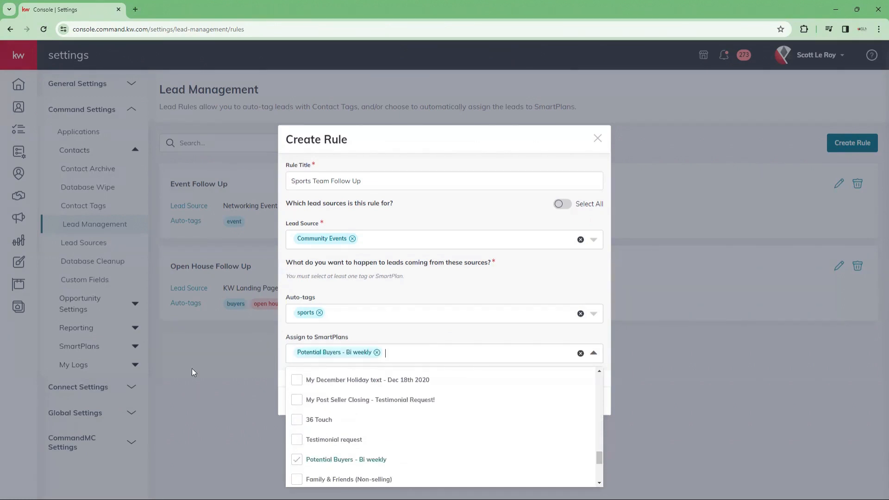
left_click(416, 343)
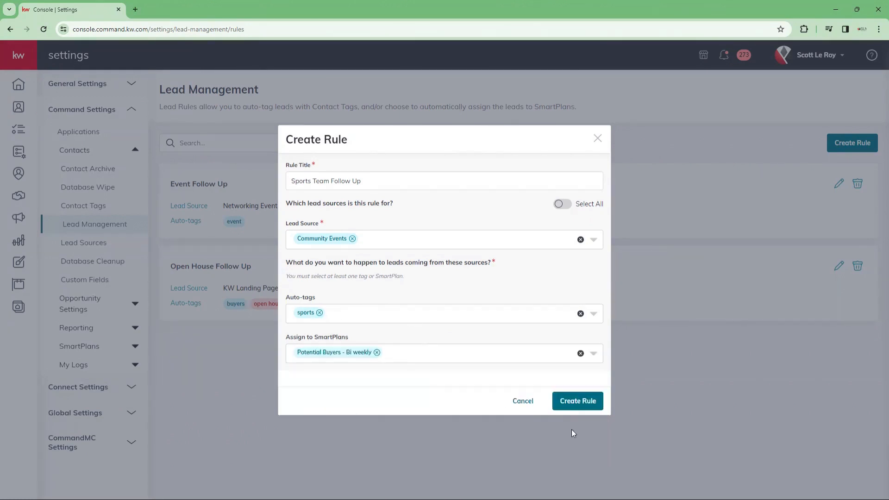
left_click(575, 403)
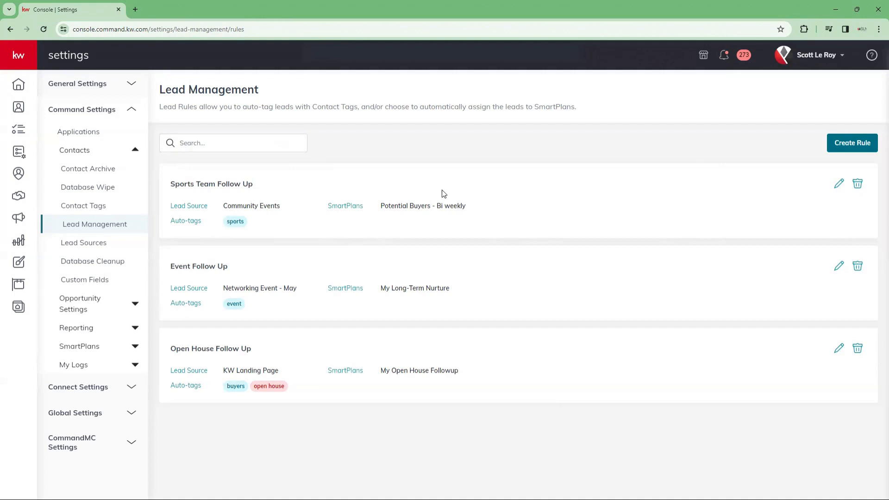
left_click(115, 251)
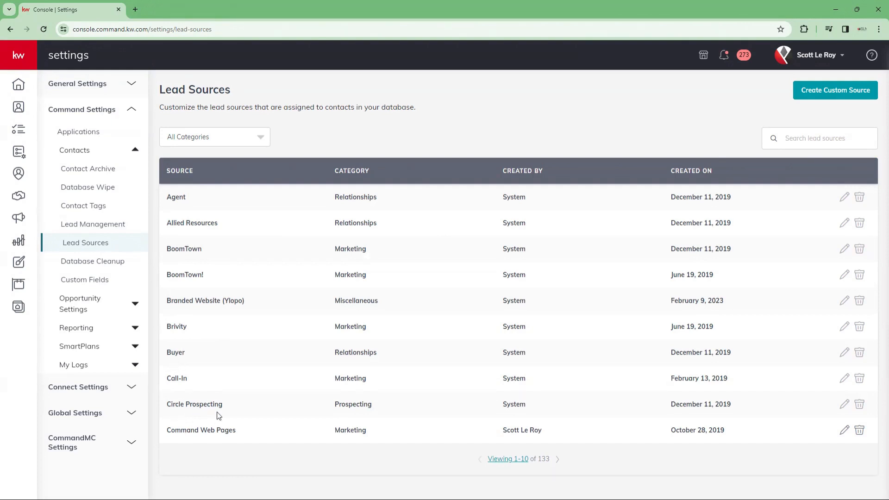
Step: Show 50 lead sources per page and scroll through the 133-source list
left_click(529, 460)
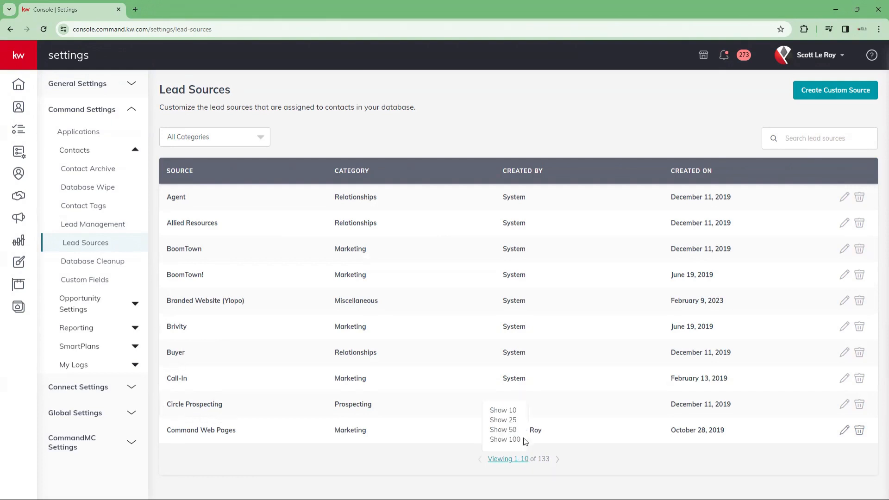
left_click(512, 431)
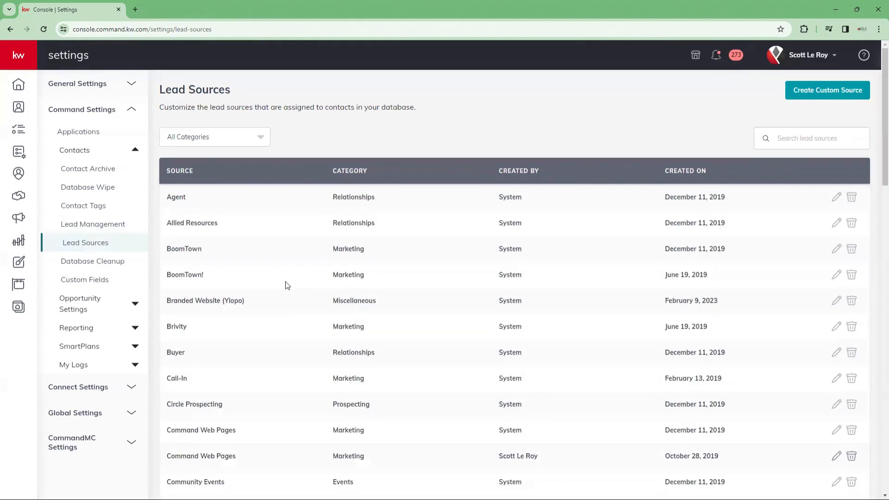
scroll(277, 293, "down", 2)
scroll(275, 296, "down", 2)
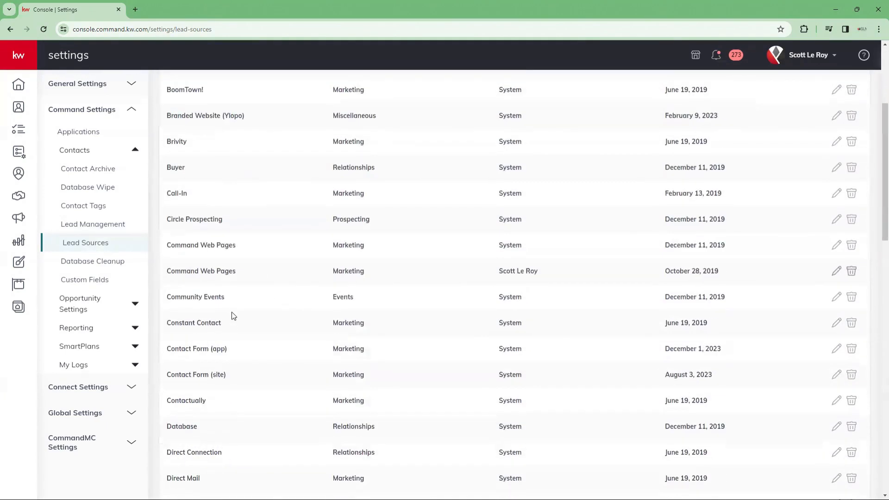
scroll(216, 192, "down", 2)
scroll(212, 195, "down", 2)
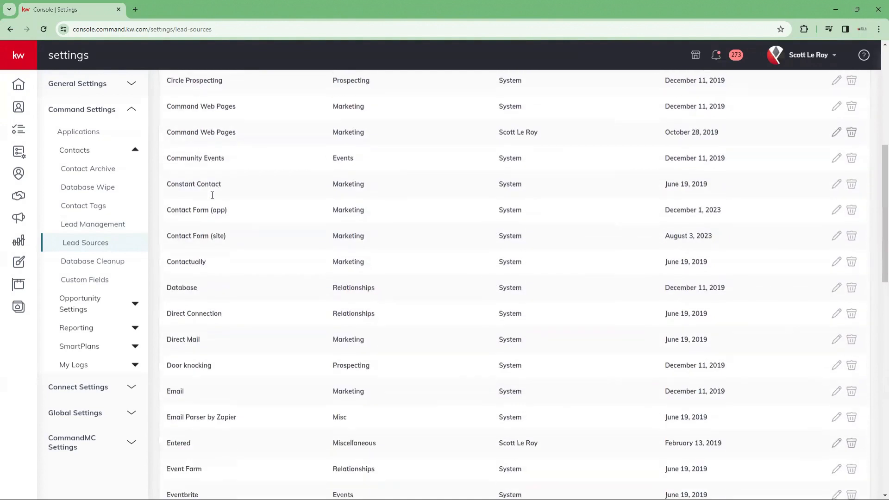
scroll(214, 199, "down", 2)
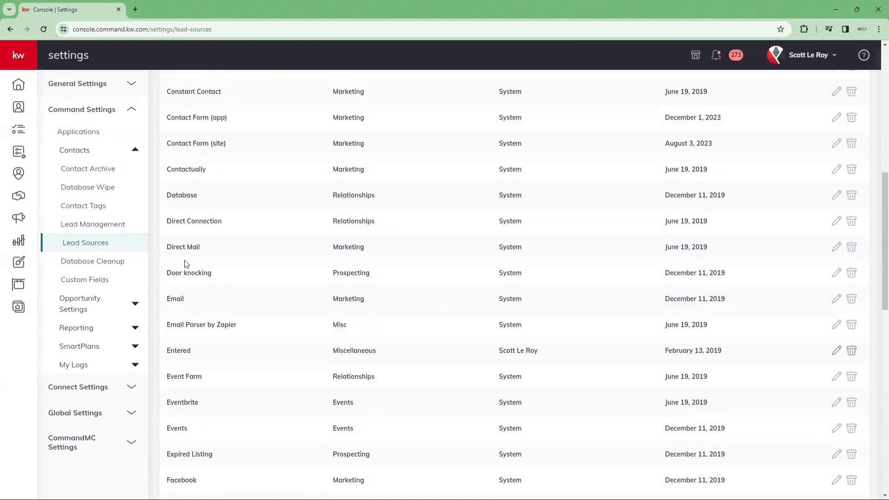
scroll(188, 273, "down", 2)
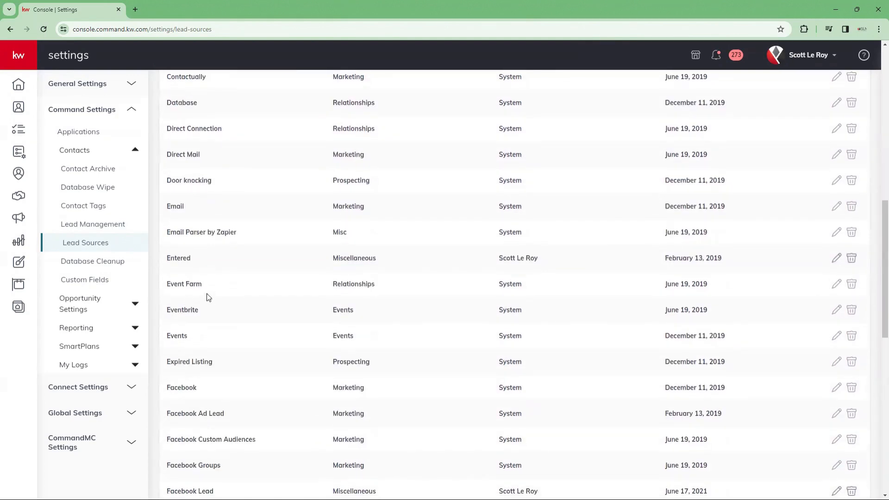
scroll(243, 348, "down", 8)
scroll(241, 358, "down", 3)
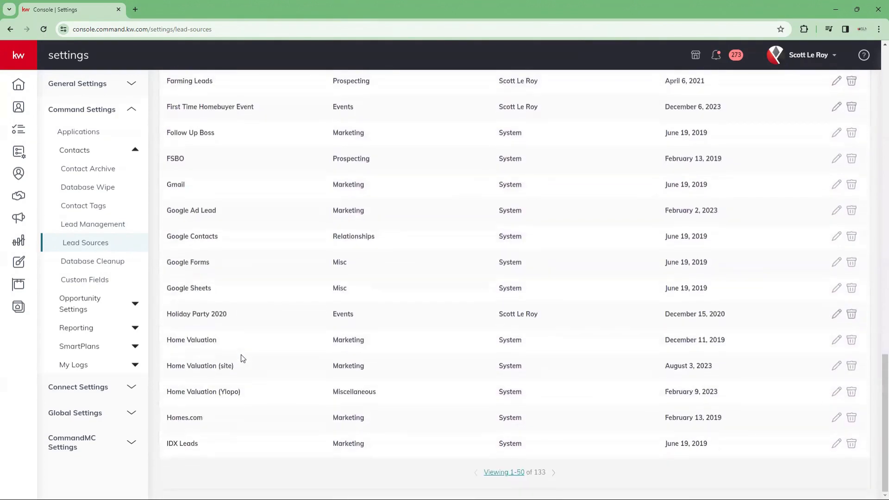
scroll(373, 423, "up", 20)
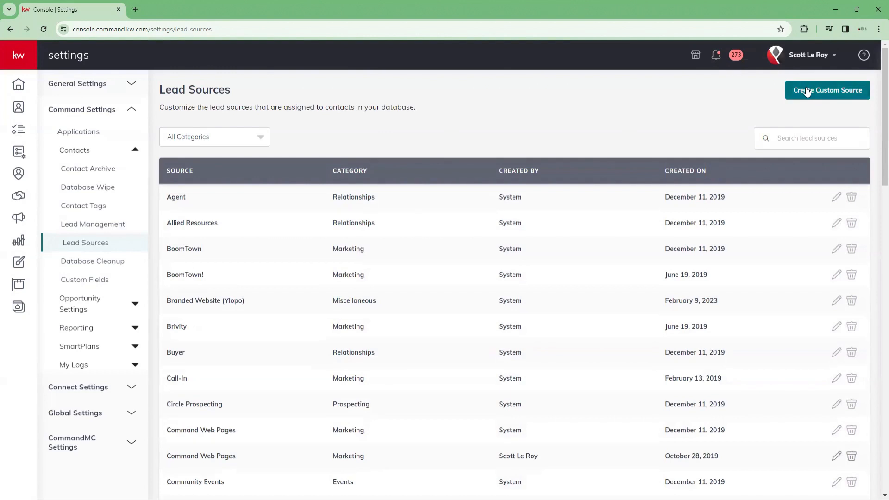
Step: Create the custom source 'Sports Fundraiser' under Relationships, raising the total to 134
left_click(807, 91)
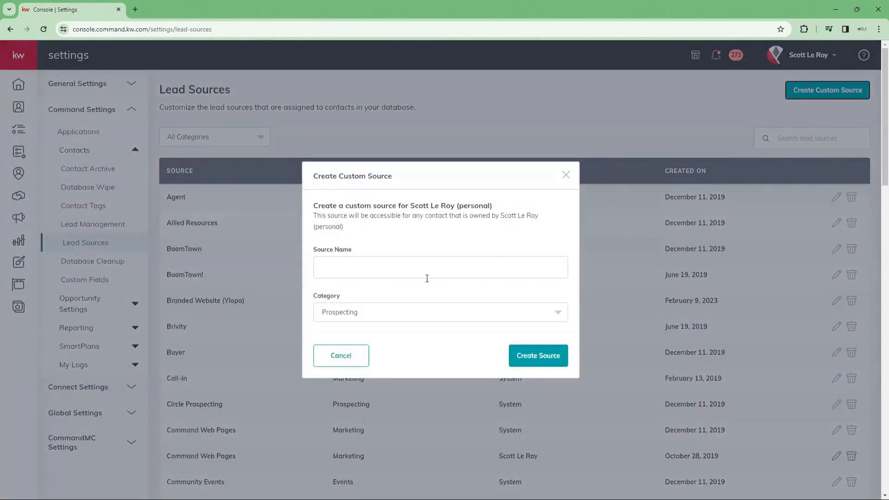
left_click(396, 271)
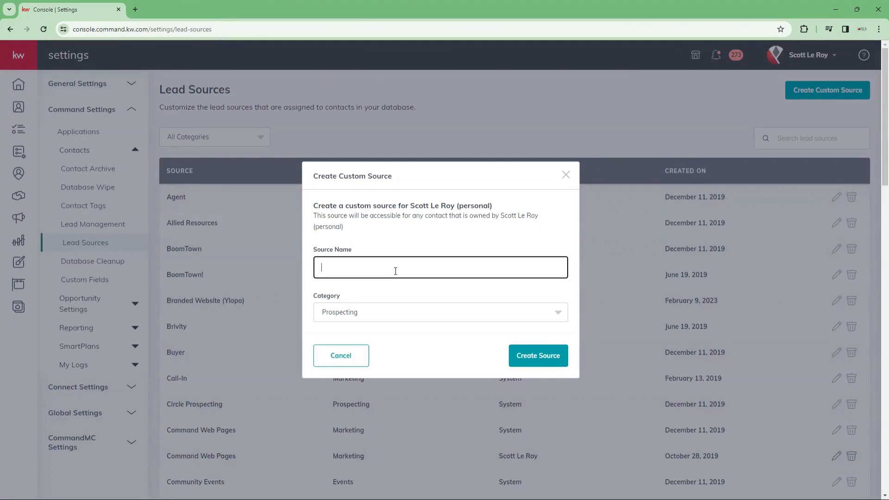
type("Sports Fundraiser")
left_click(373, 315)
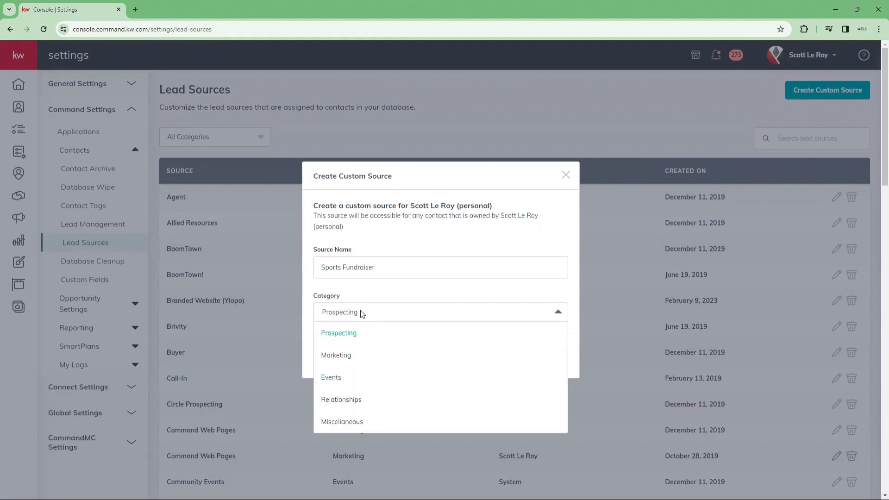
left_click(330, 380)
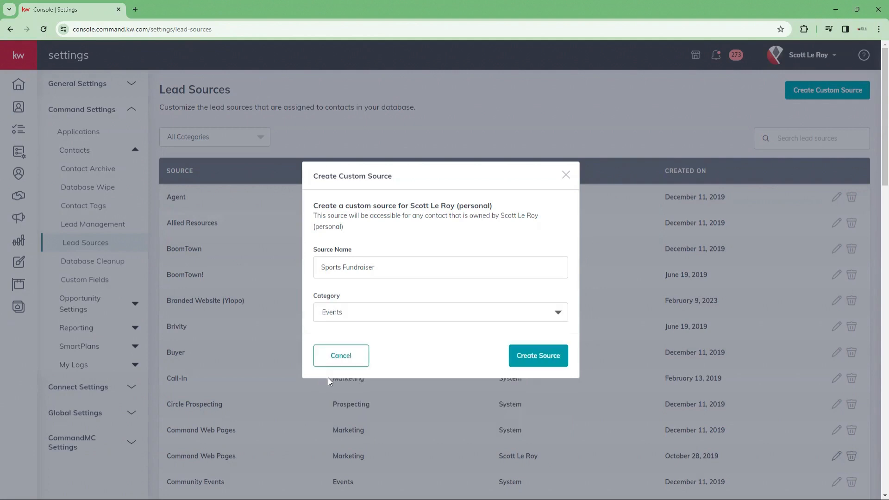
left_click(373, 316)
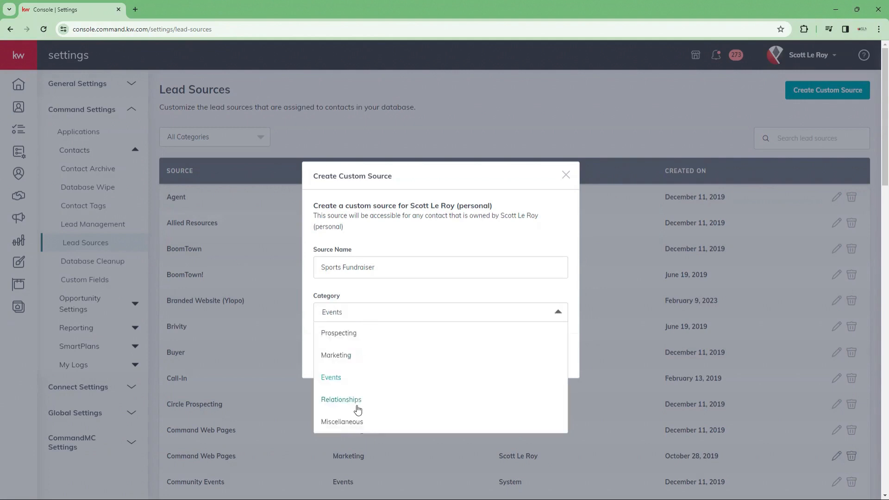
left_click(356, 405)
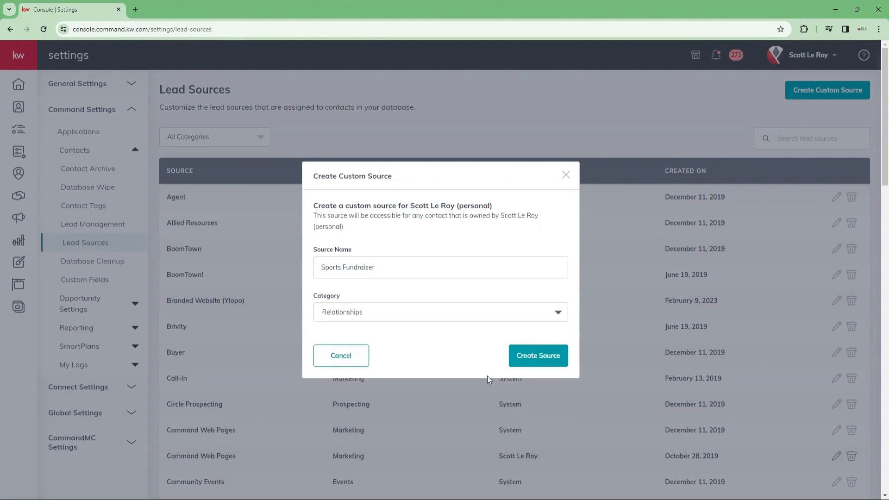
left_click(531, 359)
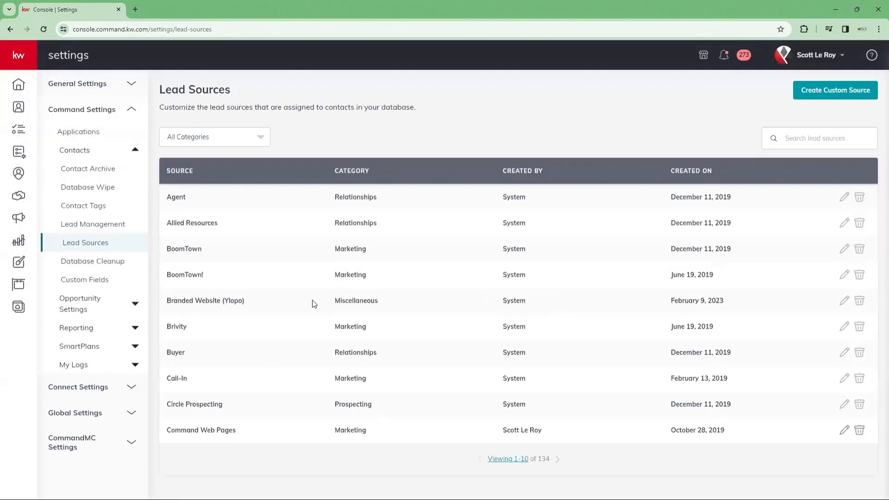
Step: Show 100 lead sources per page and scroll through the list
left_click(508, 442)
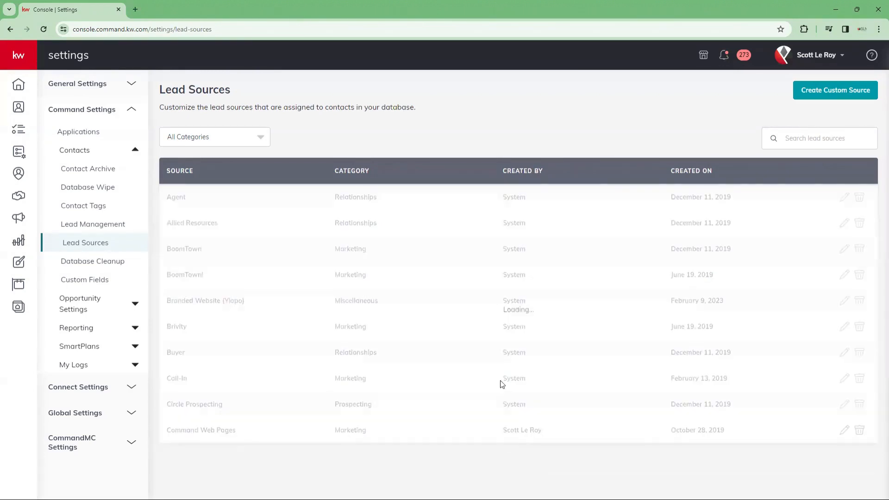
scroll(302, 373, "down", 20)
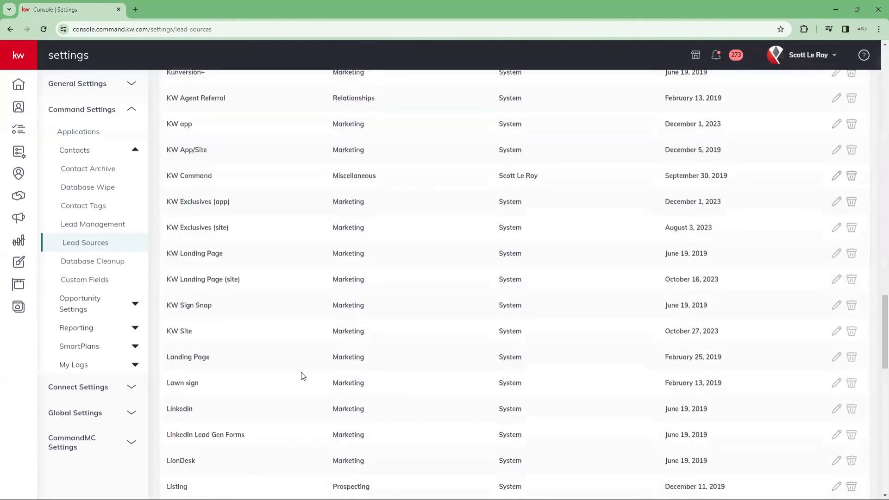
scroll(302, 376, "down", 3)
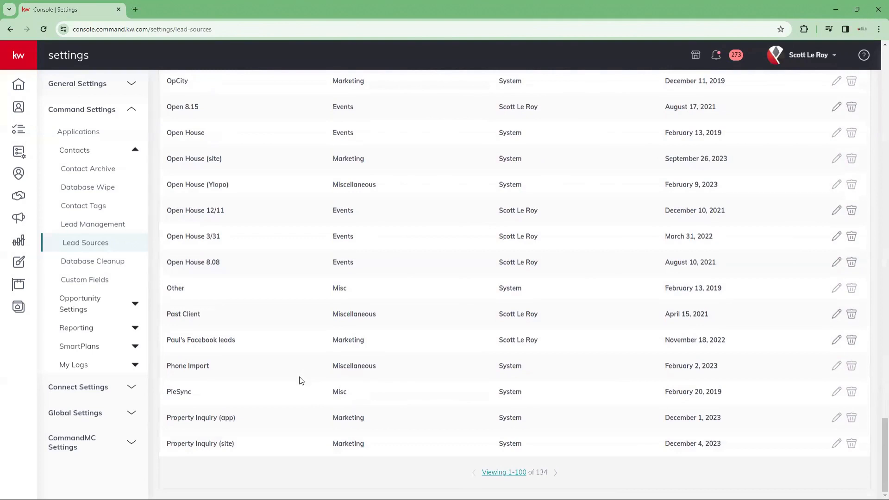
scroll(301, 377, "up", 10)
scroll(228, 145, "up", 15)
Step: Filter categories to only Relationships by excluding Prospecting, Marketing, Miscellaneous and Events
left_click(218, 137)
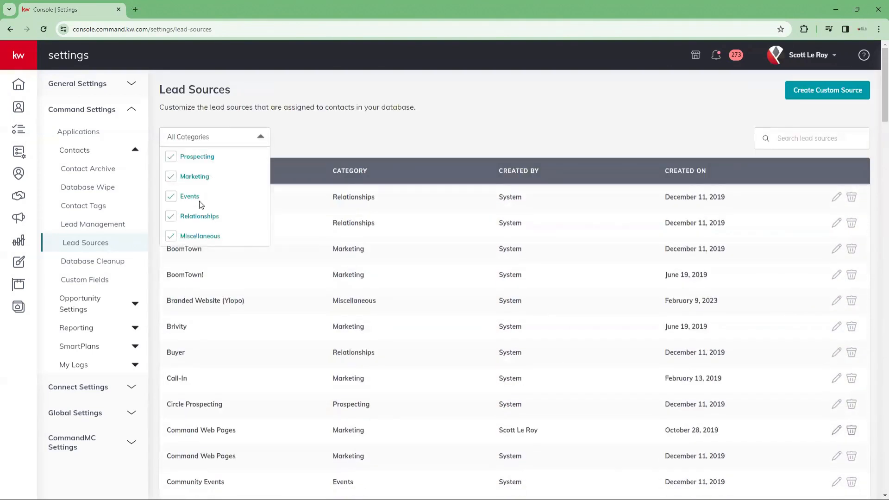
left_click(170, 158)
left_click(170, 177)
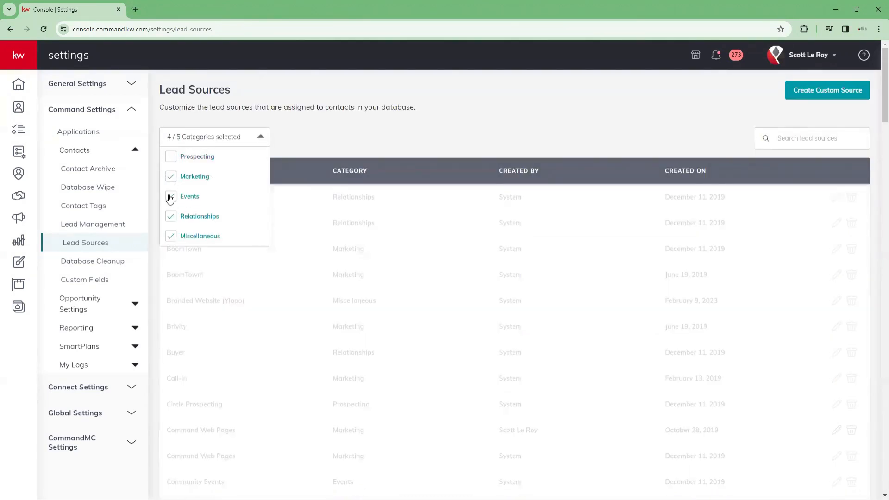
left_click(171, 237)
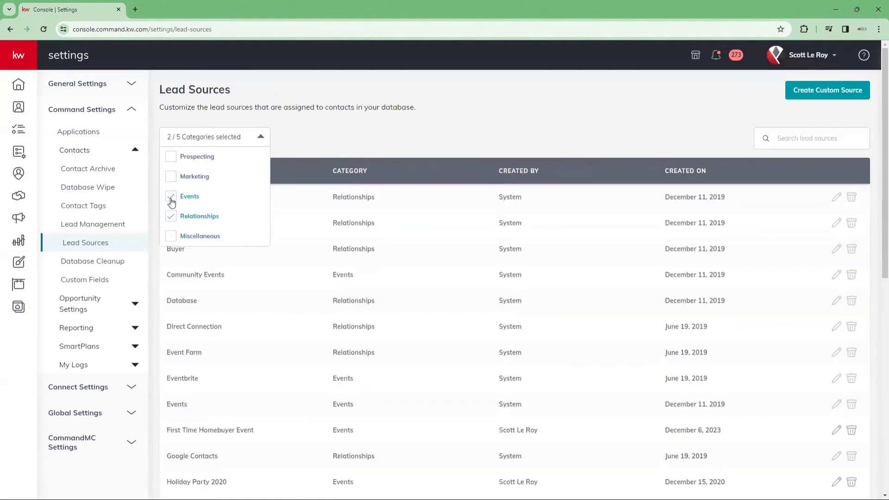
left_click(171, 198)
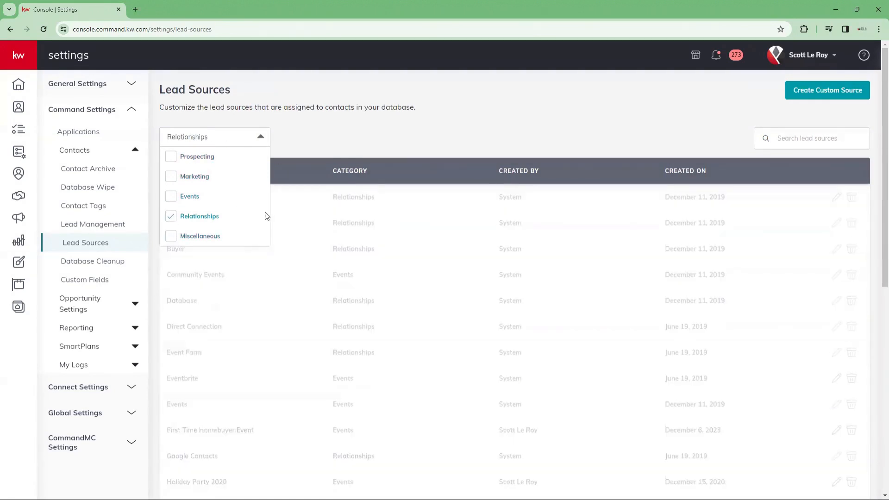
scroll(306, 375, "down", 3)
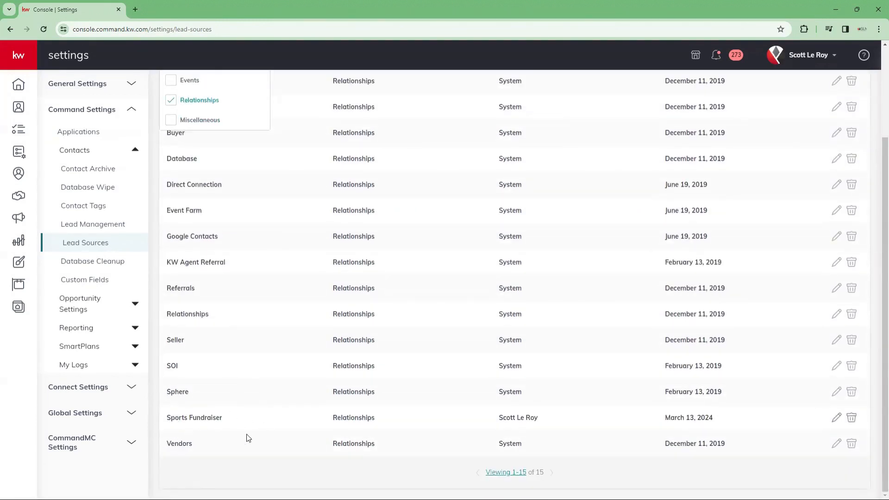
scroll(304, 422, "up", 3)
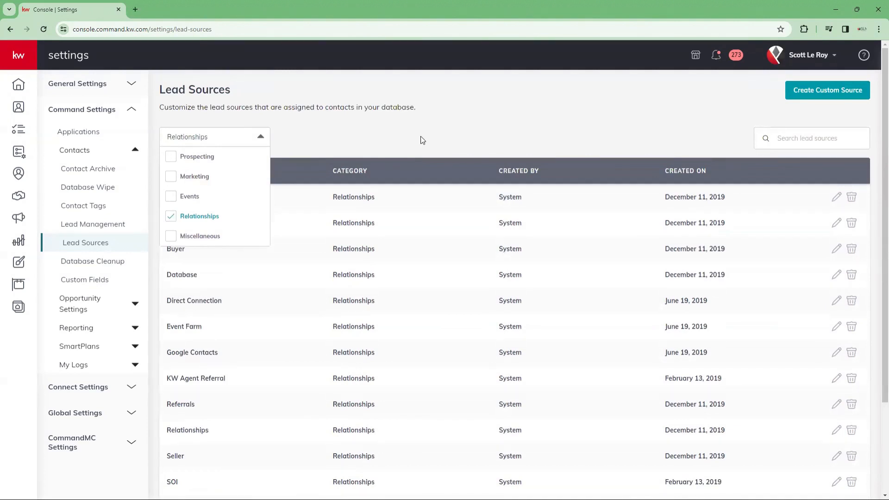
left_click(260, 139)
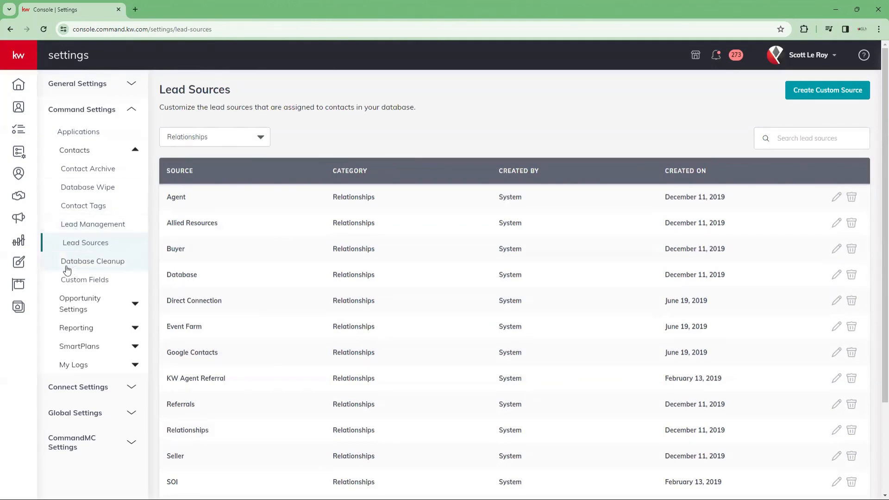
Step: Open Database Cleanup and scroll through the 23 potential duplicate contact pairs
left_click(68, 270)
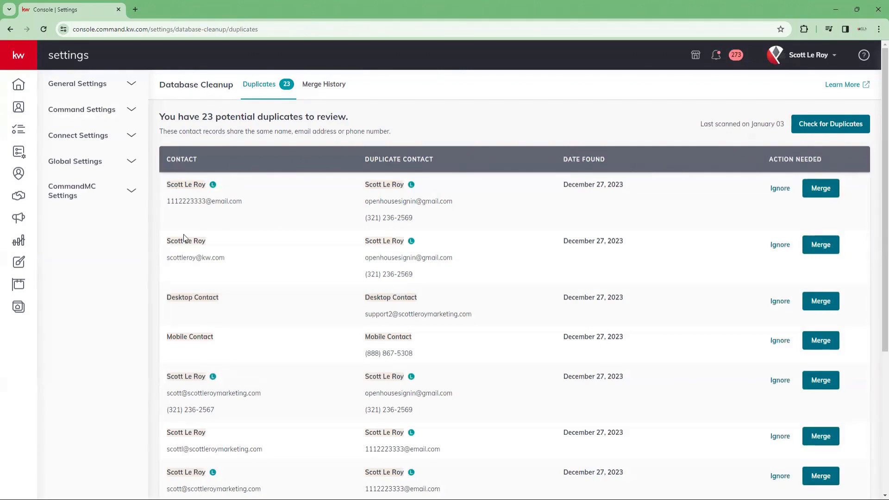
scroll(185, 277, "down", 1)
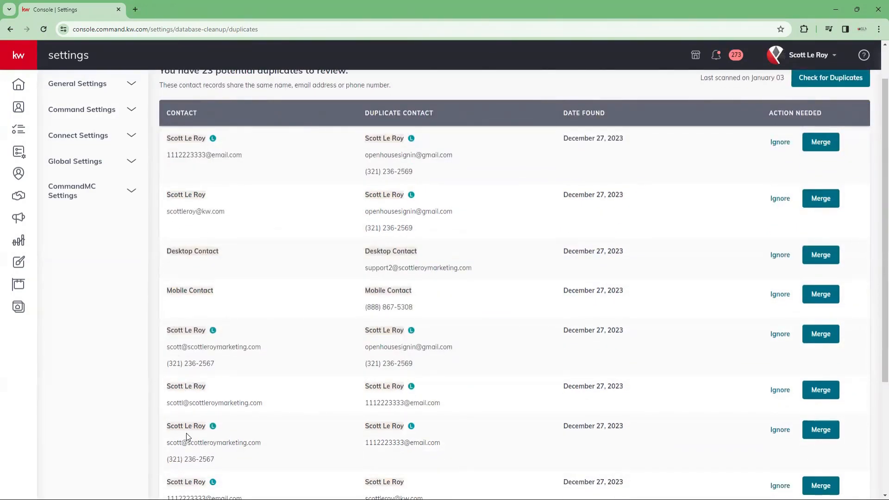
scroll(198, 260, "up", 1)
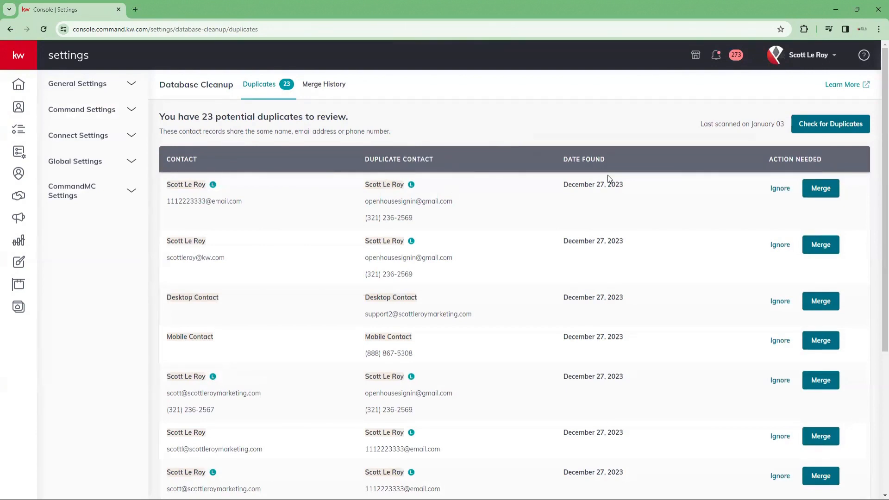
scroll(616, 178, "down", 1)
scroll(667, 192, "up", 1)
scroll(392, 221, "down", 1)
scroll(392, 223, "up", 1)
scroll(278, 264, "down", 5)
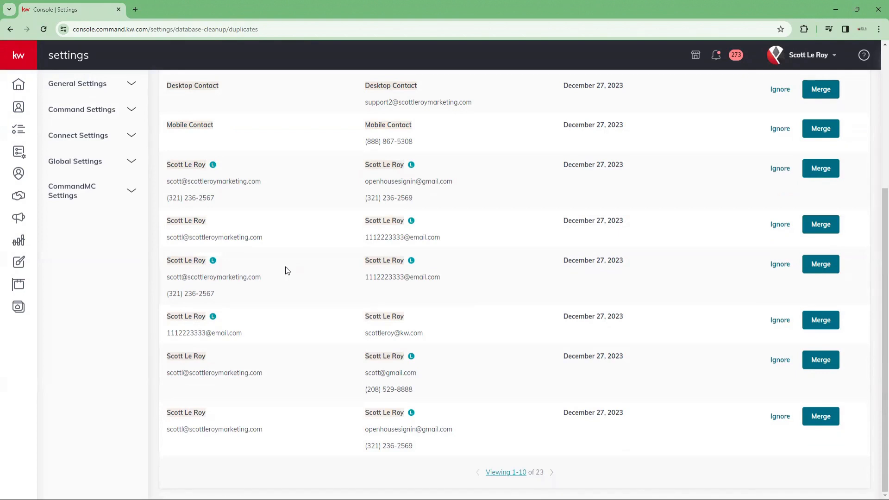
scroll(285, 278, "up", 5)
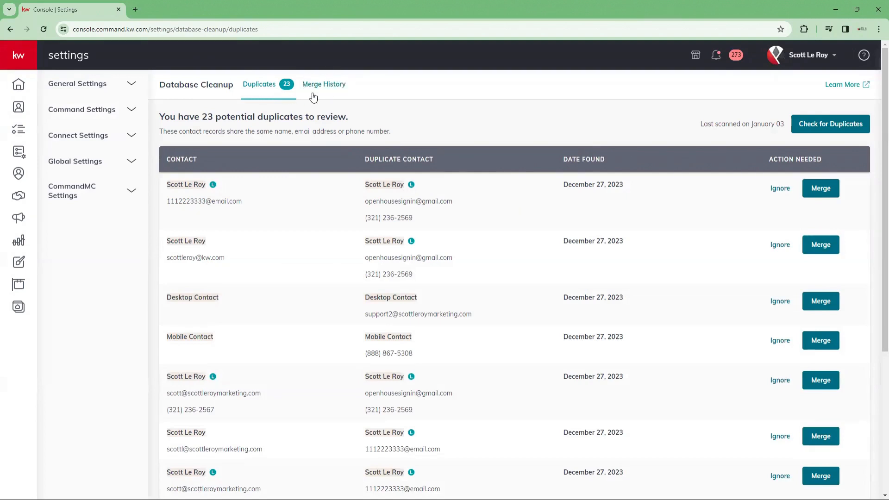
Step: View Merge History, return to Duplicates, and expand Connect Settings, Command Settings and Contacts groups
left_click(331, 92)
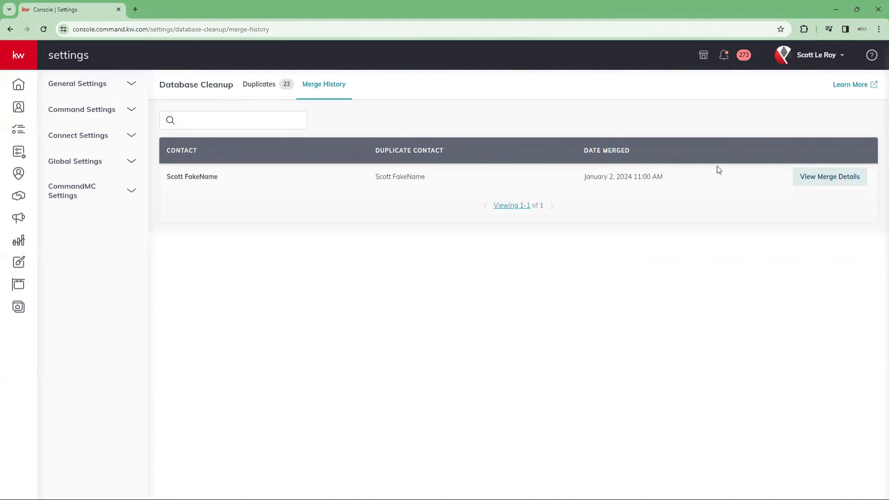
left_click(259, 84)
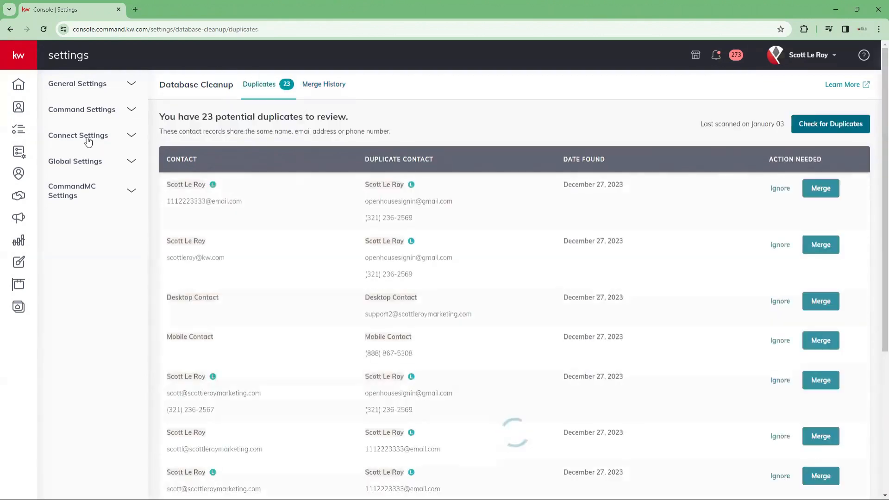
left_click(78, 136)
left_click(81, 121)
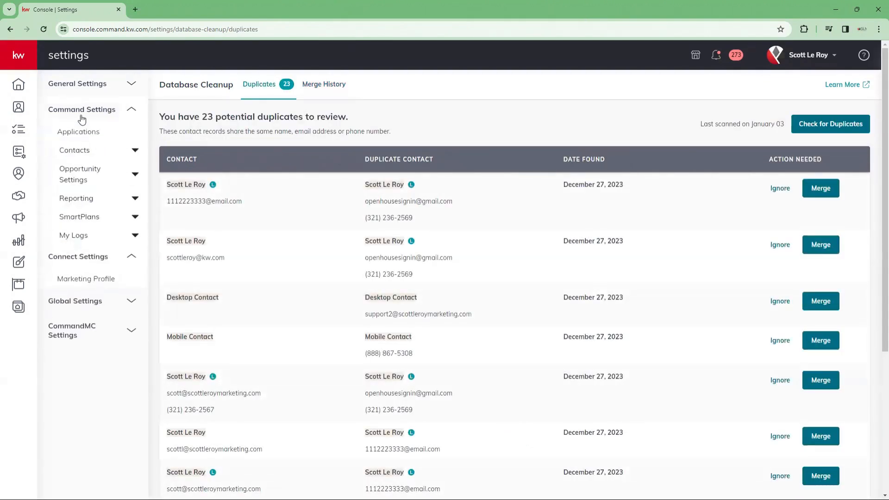
left_click(80, 154)
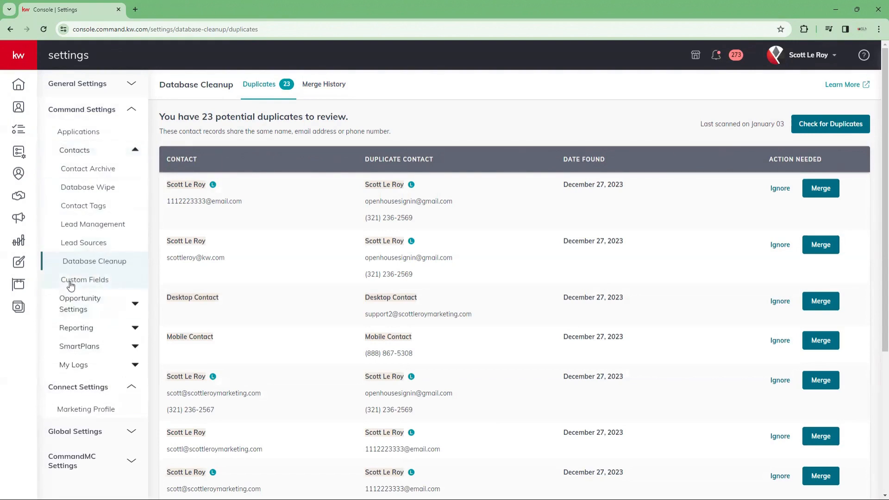
Step: Open Custom Fields under Command Settings > Contacts to view the 12 existing fields
left_click(100, 281)
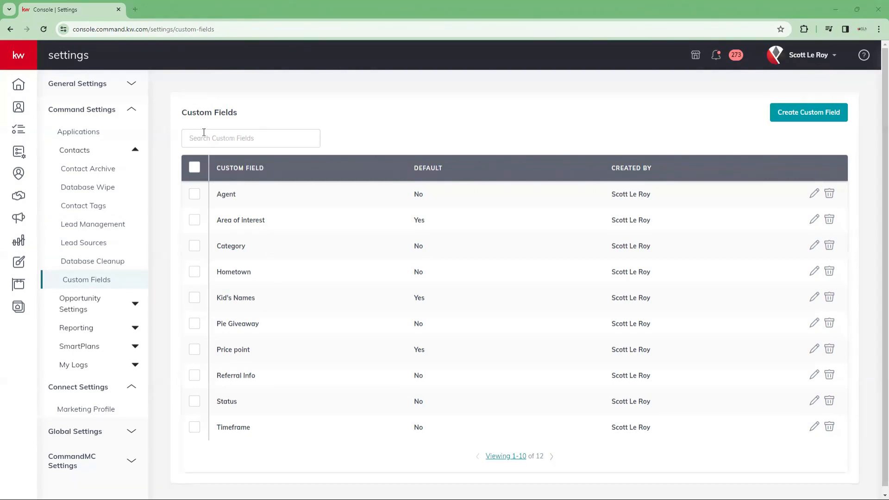
scroll(293, 206, "down", 1)
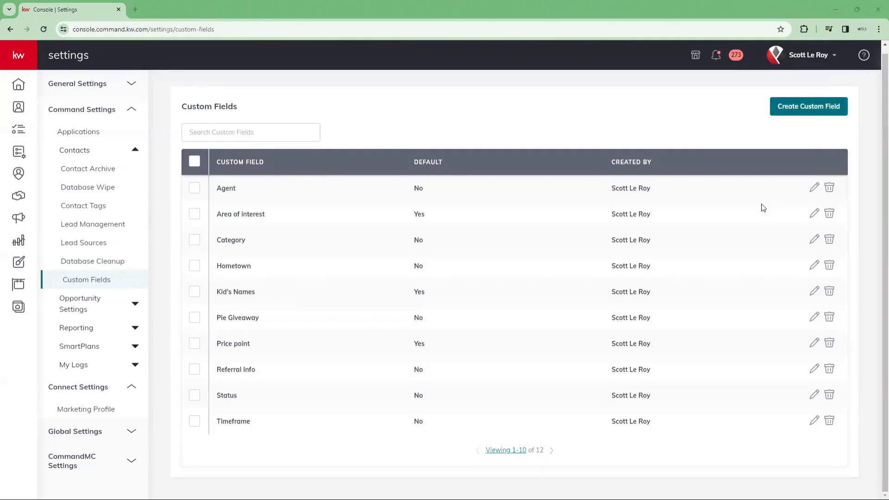
Step: Start a new custom field named 'Favorite Sports Team'
left_click(817, 105)
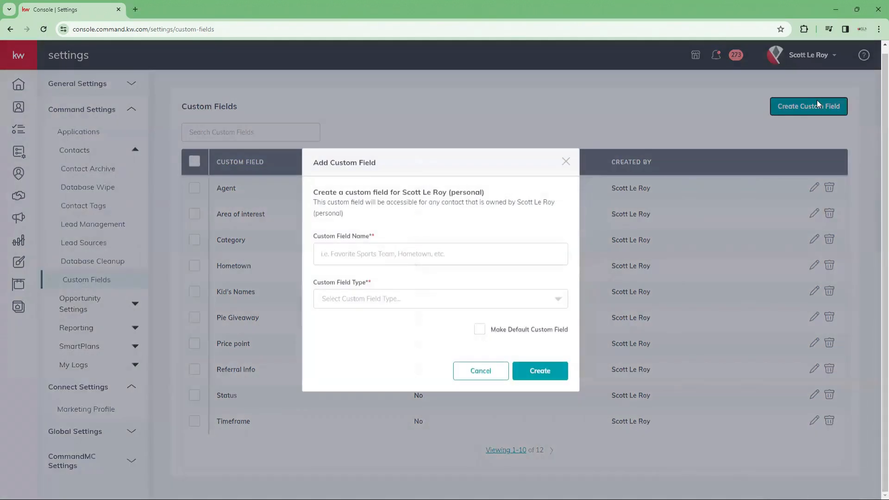
left_click(339, 258)
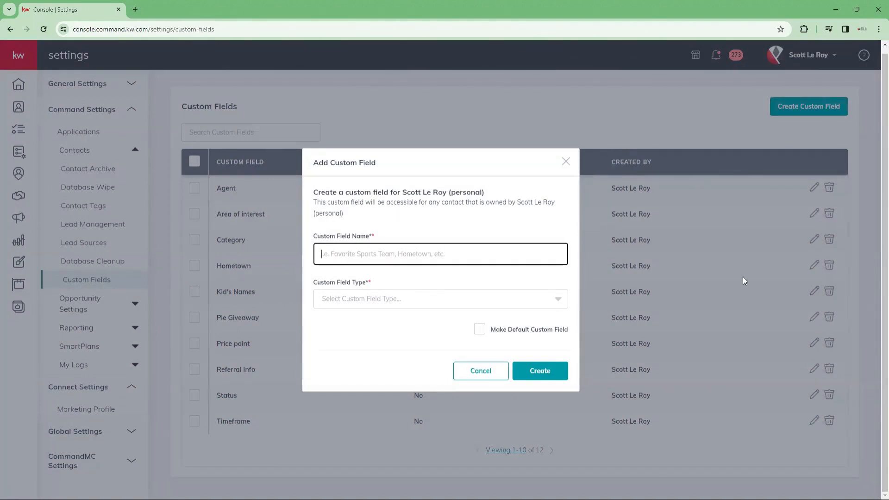
type("Favorite")
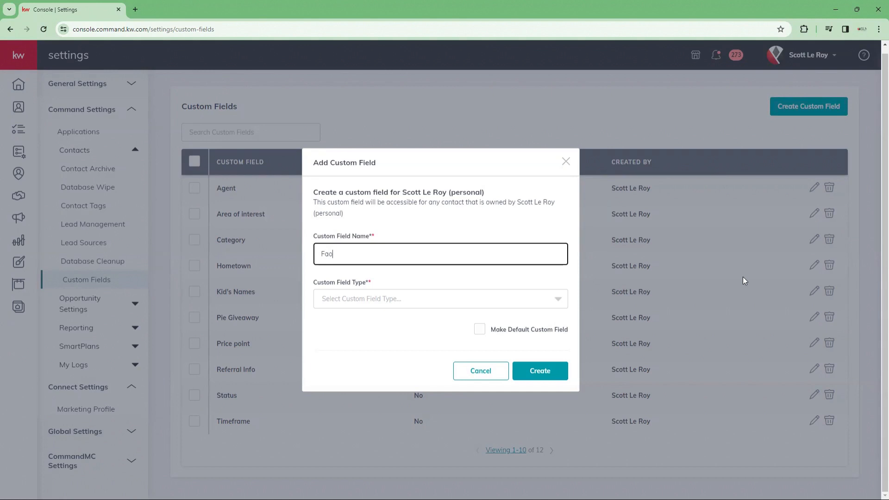
type(" Sports Team")
Step: Try the Text Field and Dropdown field types, settling on Date
left_click(510, 306)
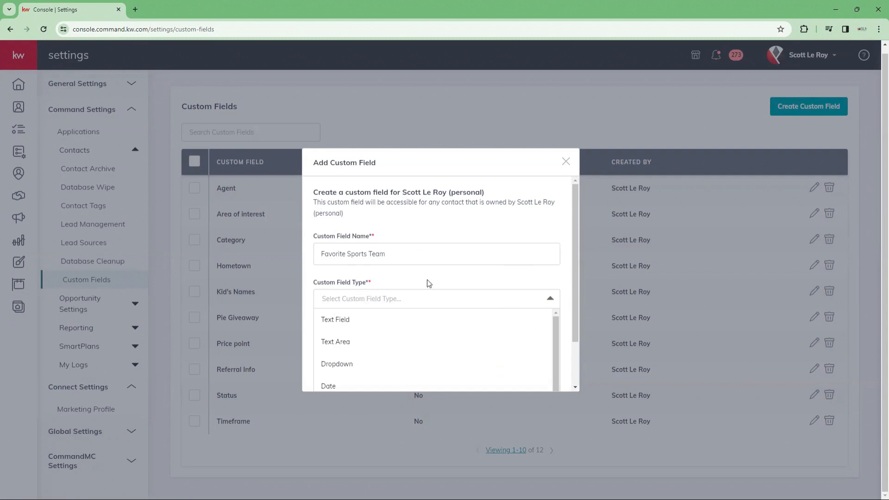
scroll(429, 284, "down", 2)
scroll(393, 333, "down", 3)
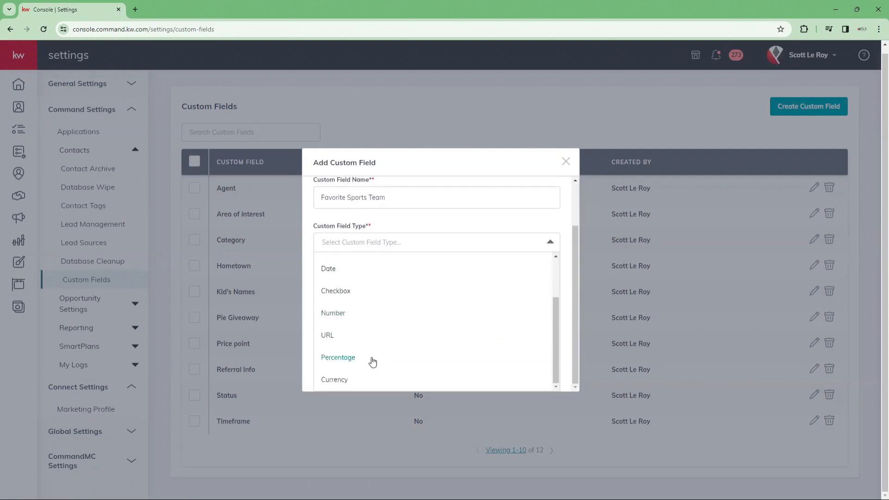
scroll(373, 362, "up", 3)
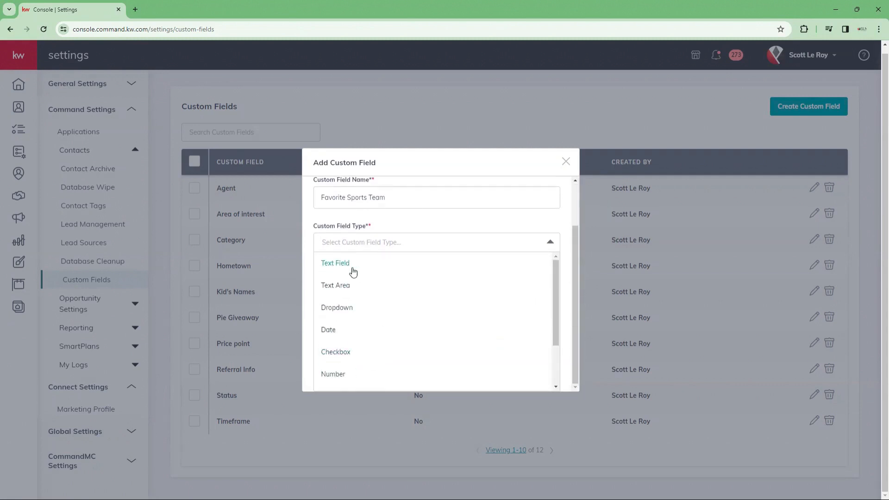
left_click(337, 265)
left_click(432, 301)
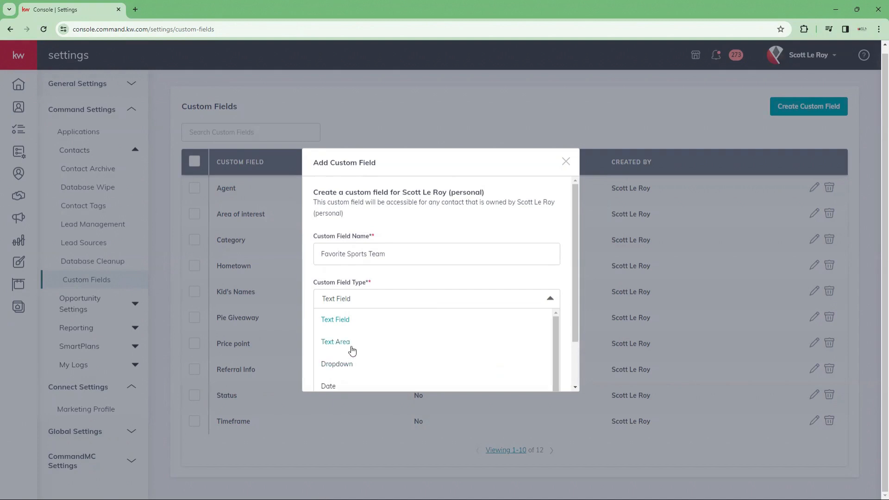
scroll(349, 338, "down", 1)
left_click(348, 325)
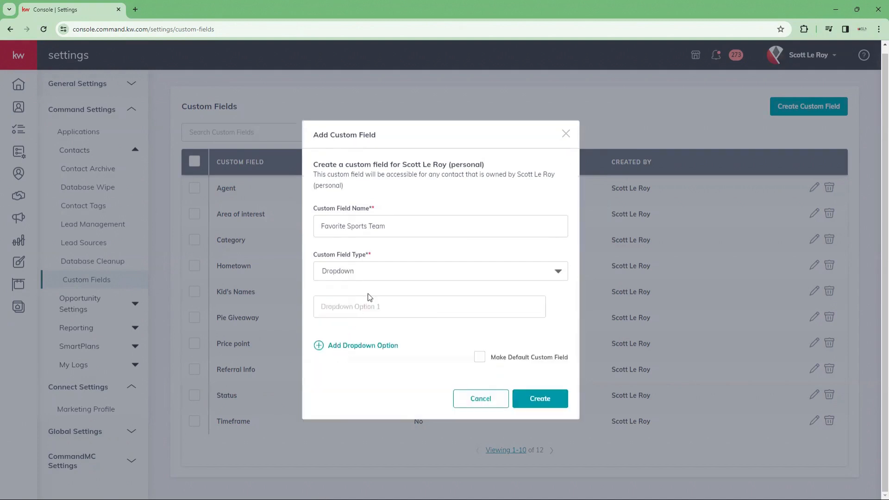
left_click(356, 307)
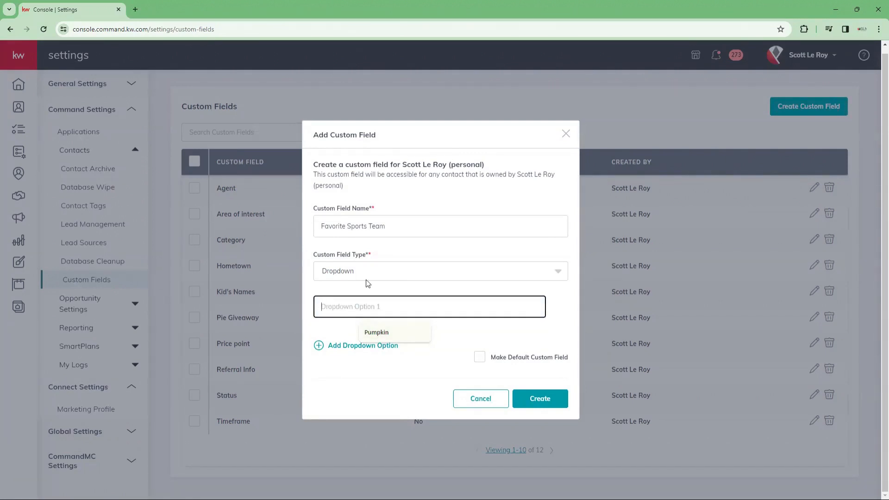
left_click(385, 274)
left_click(335, 364)
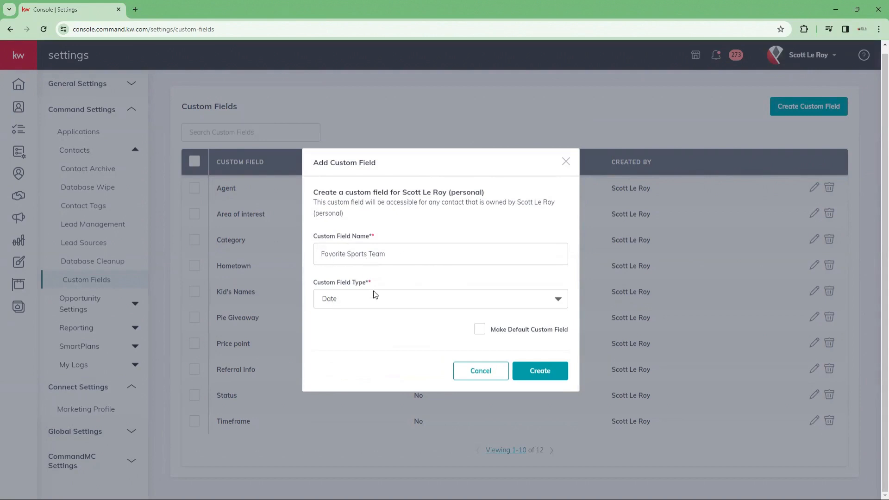
Step: Try the Checkbox and Number field types, leaving Number selected
left_click(369, 303)
scroll(369, 319, "down", 1)
left_click(337, 363)
left_click(388, 304)
scroll(352, 358, "down", 2)
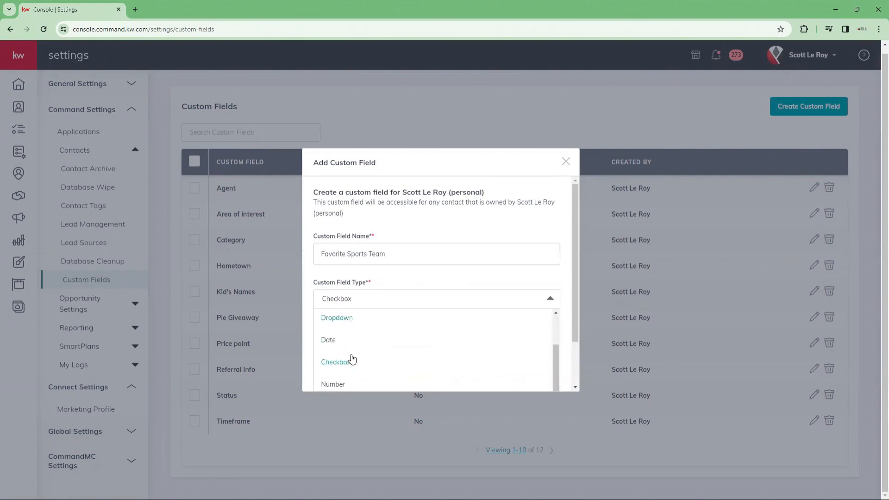
left_click(344, 371)
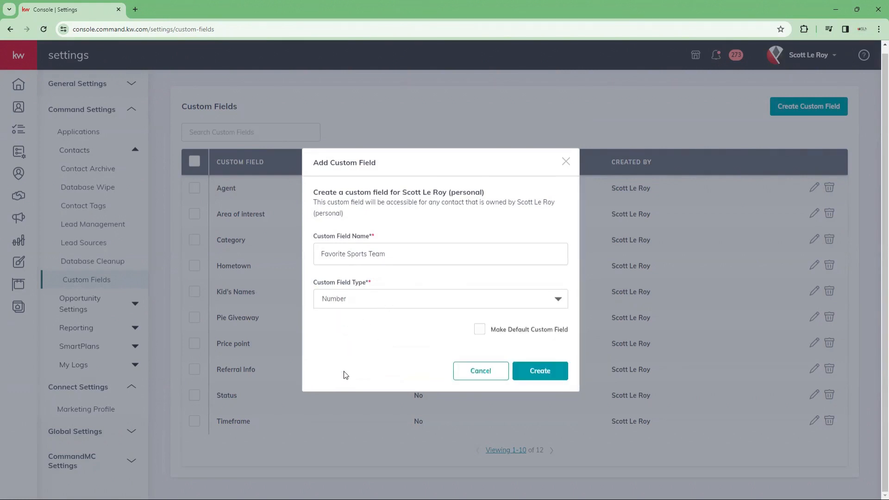
left_click(375, 299)
scroll(363, 341, "down", 2)
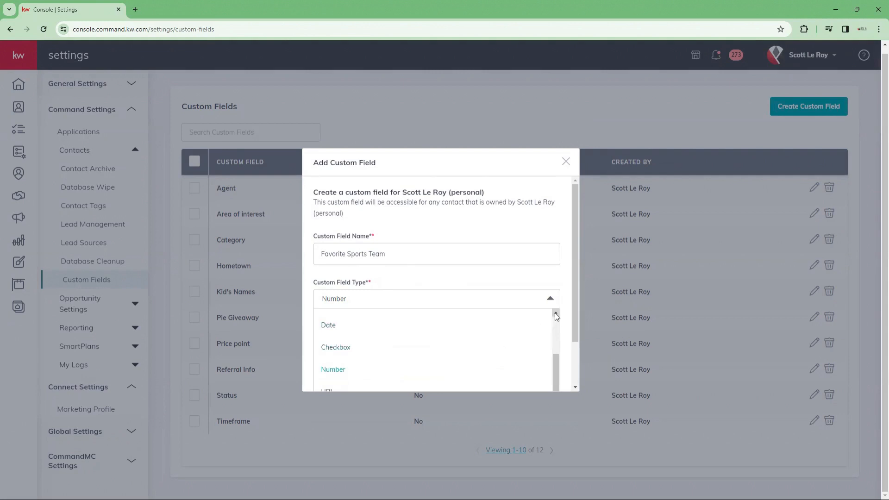
scroll(577, 312, "down", 2)
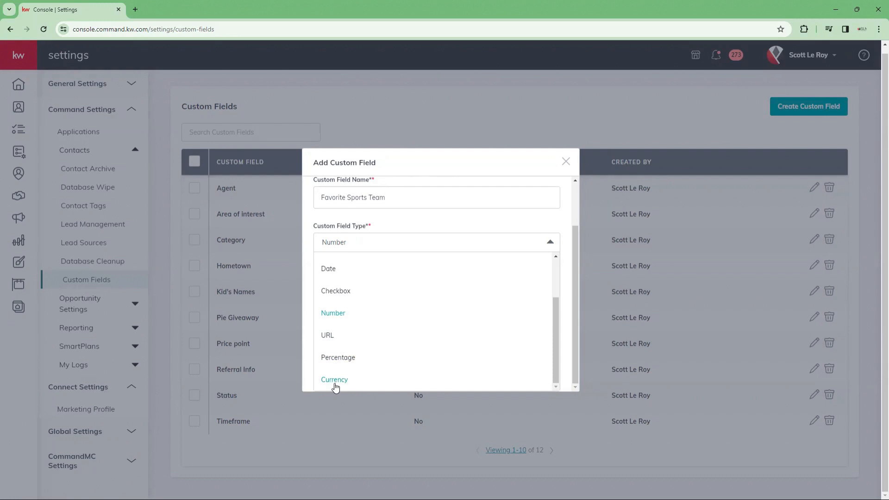
scroll(329, 287, "up", 3)
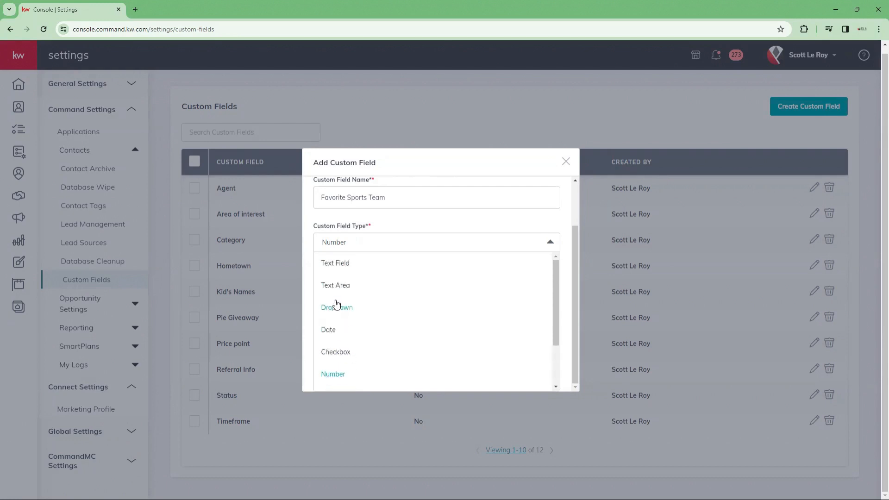
left_click(393, 220)
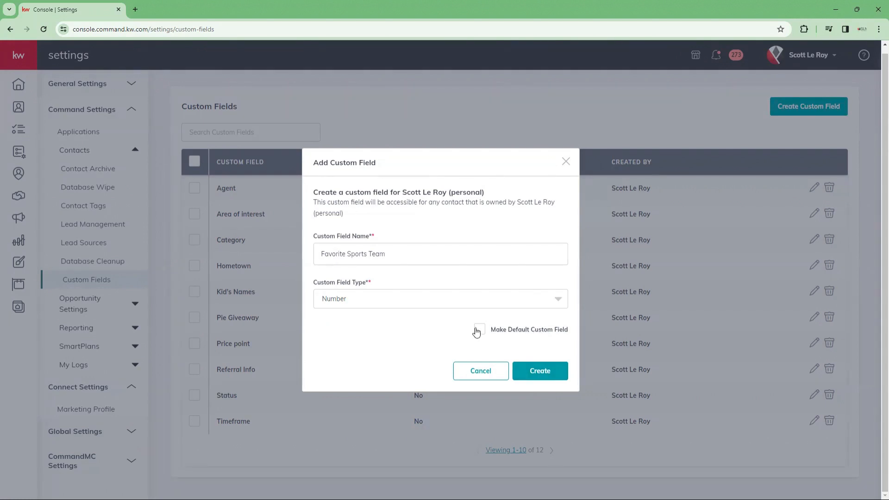
Step: Make the field a default custom field of type Text Area and create it
left_click(478, 333)
left_click(389, 299)
left_click(335, 342)
left_click(548, 377)
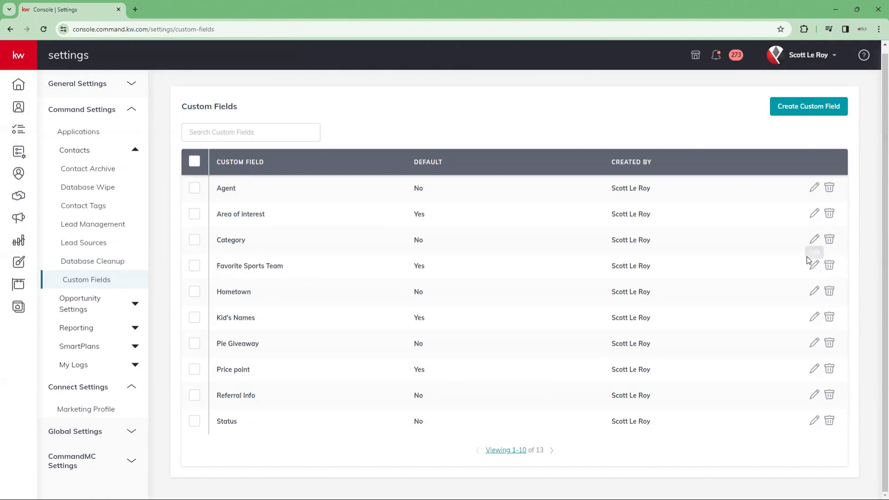
Step: Edit Favorite Sports Team, mark it as a default custom field, and save
left_click(815, 267)
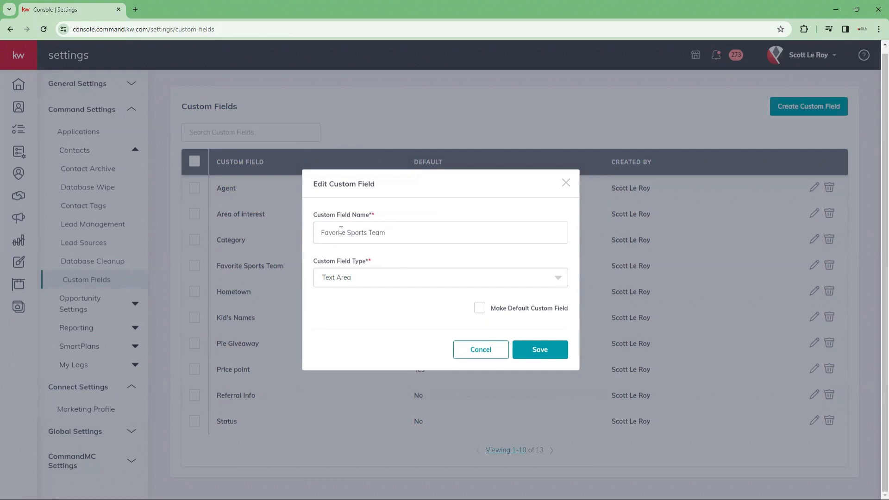
left_click(480, 308)
left_click(548, 353)
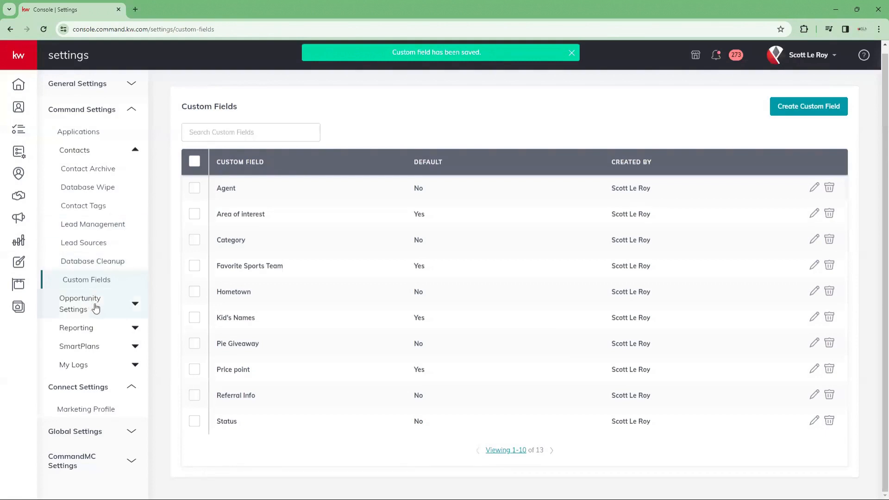
Step: Expand My Logs in the sidebar to reveal the Imports and Exports pages
left_click(102, 333)
left_click(99, 332)
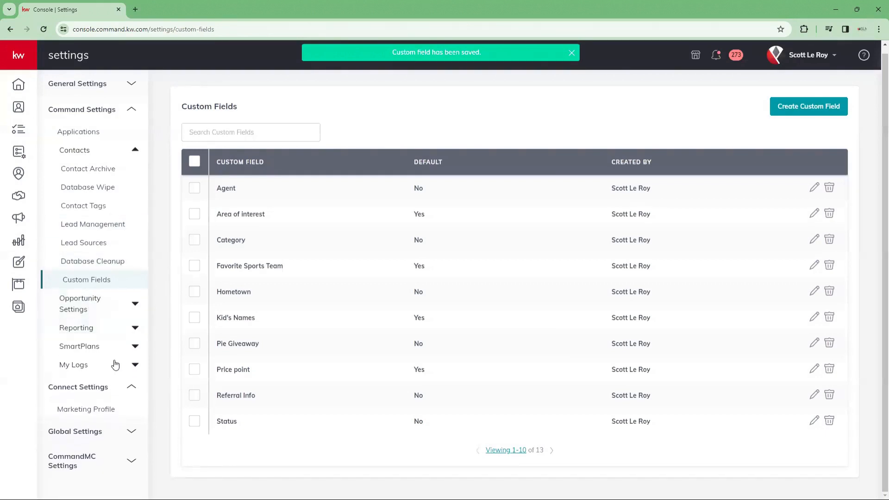
left_click(95, 351)
left_click(96, 352)
left_click(85, 369)
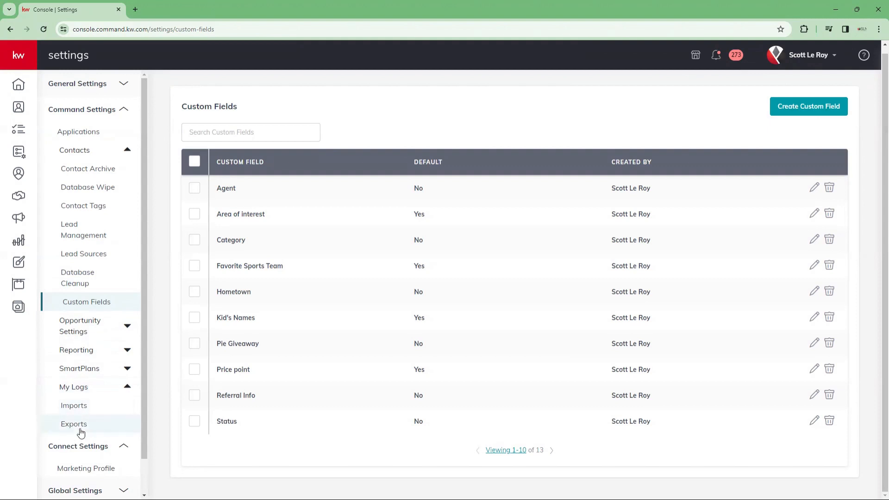
Step: Review the contact Import Logs through the Error File column, then view Export Logs
left_click(95, 413)
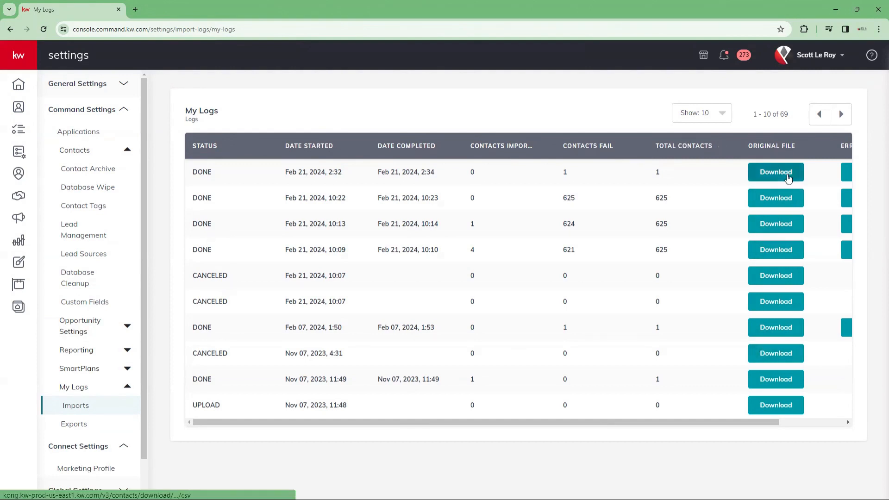
scroll(543, 421, "right", 2)
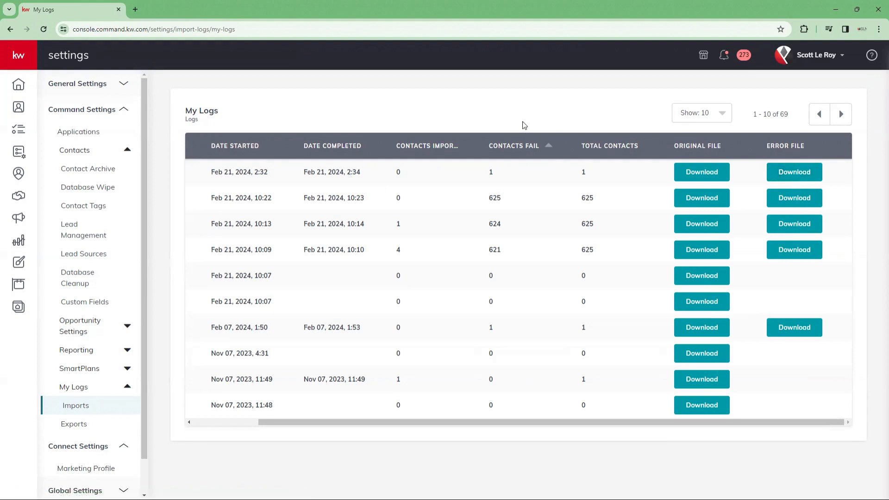
left_click(73, 424)
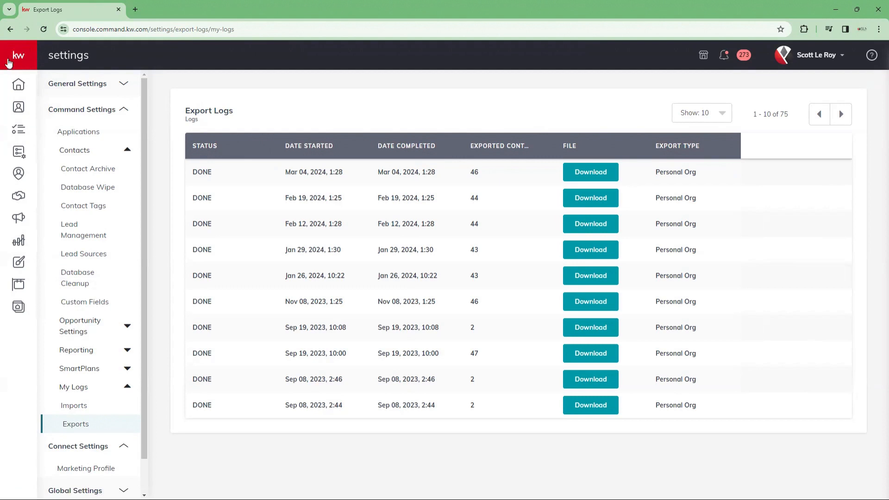
Step: Expand the main navigation and go to the Contacts page
left_click(24, 57)
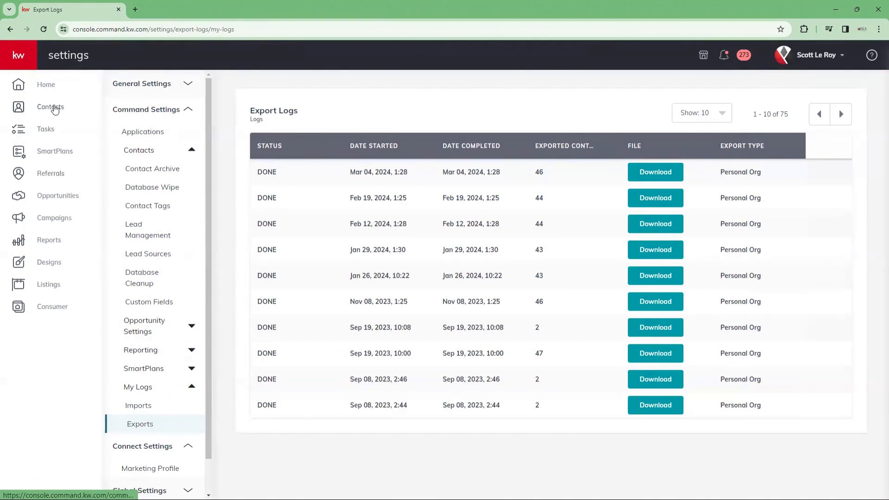
left_click(58, 107)
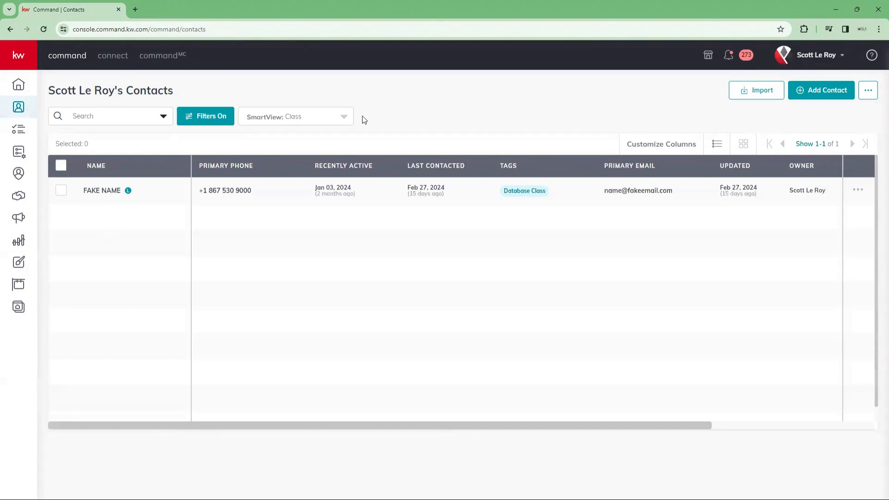
Step: Clear all contact filters to show all 46 contacts, then open the Import upload dialog
left_click(204, 115)
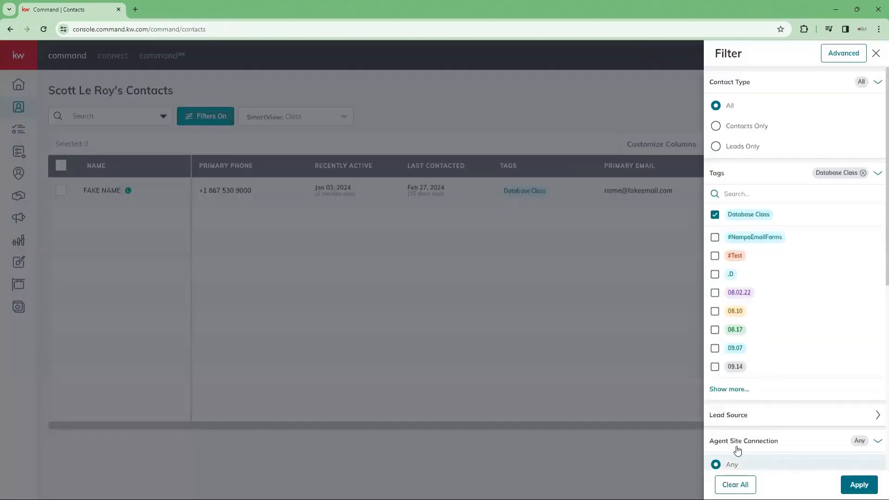
left_click(735, 485)
left_click(859, 484)
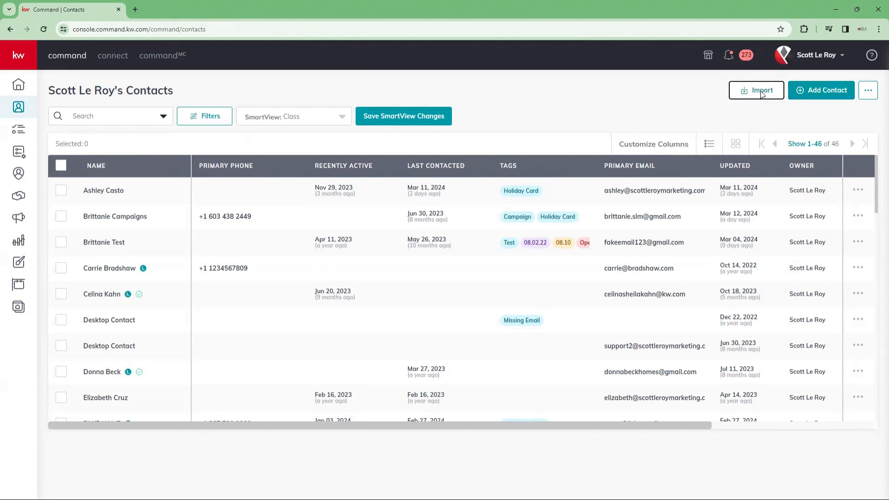
left_click(760, 91)
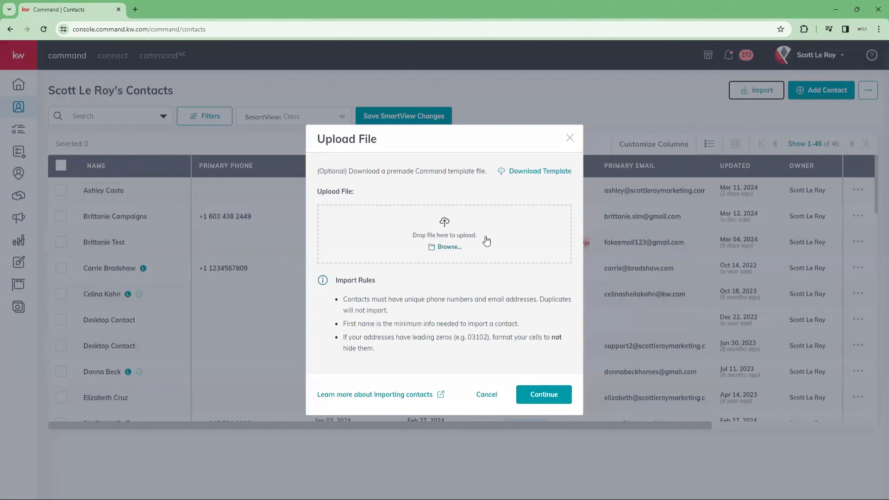
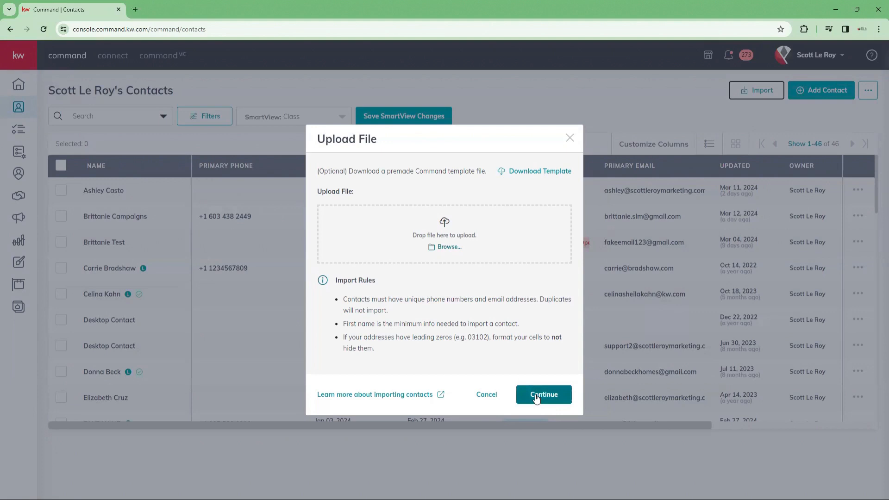
Step: Close the Upload File dialog, leaving the list of 46 contacts showing
double_click(570, 138)
left_click(570, 139)
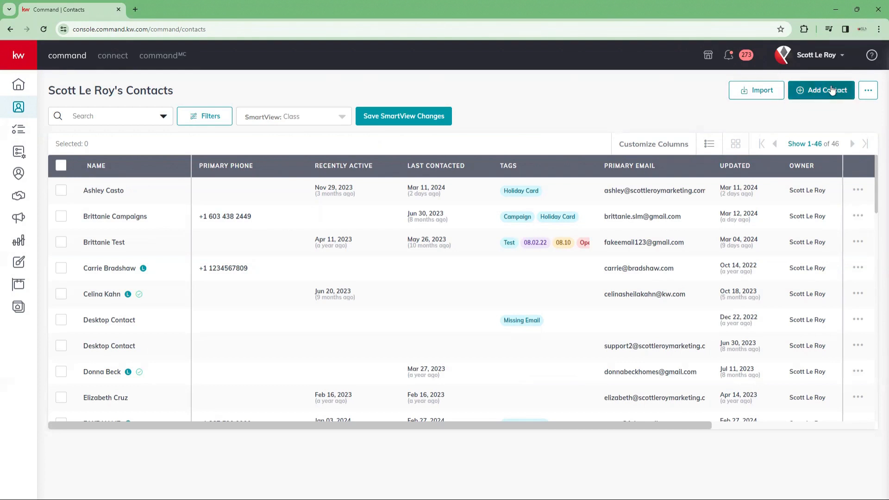
Step: Start a new contact with a relationship row and enter the test contact's full name
left_click(810, 92)
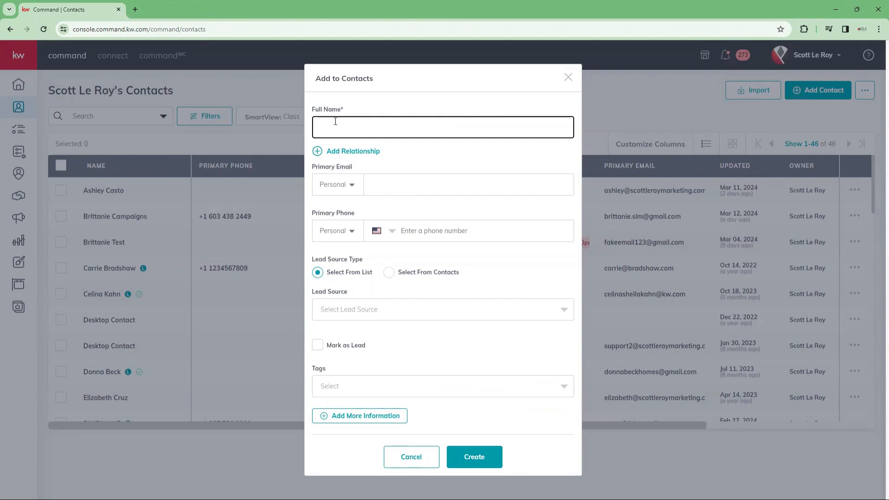
left_click(336, 151)
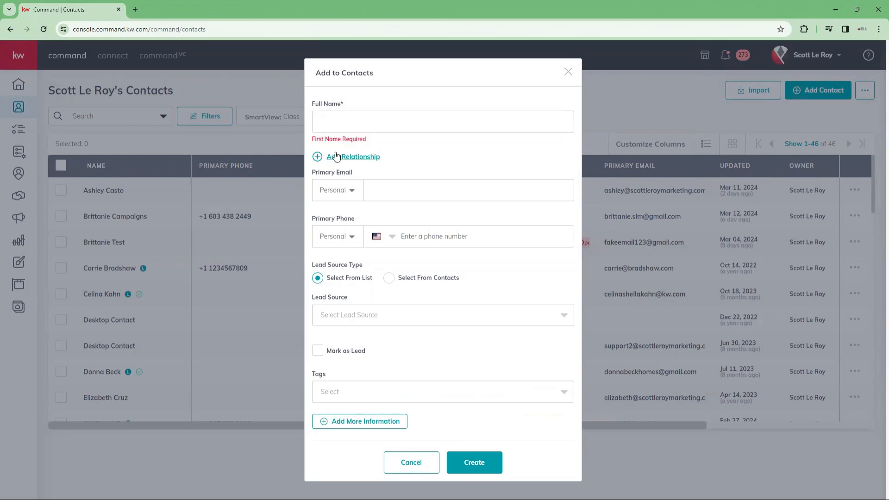
left_click(376, 147)
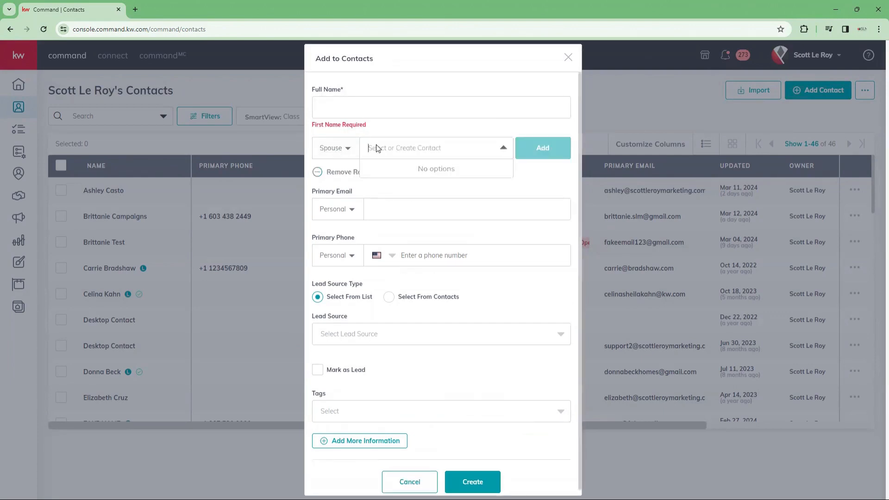
left_click(359, 111)
type("Test")
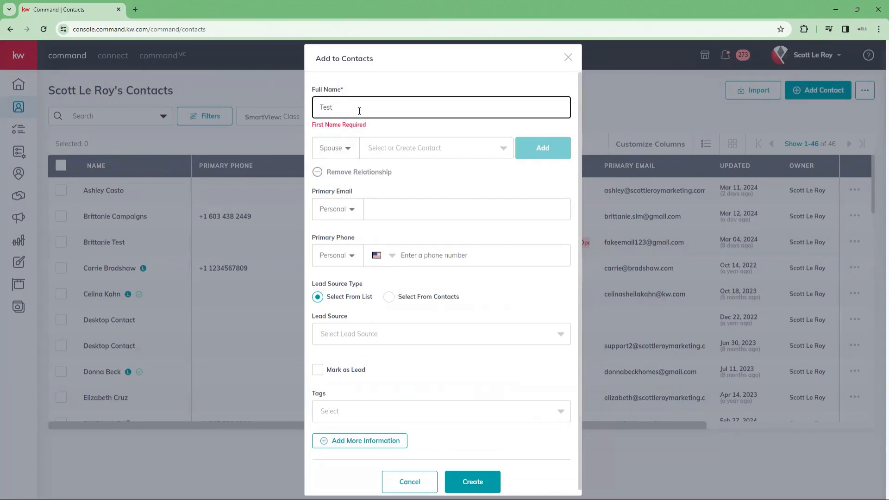
double_click(462, 108)
type("Brittanie Test")
Step: Pick a related contact as Spouse, browse relationship types, then clear the related contact
left_click(394, 149)
type("S")
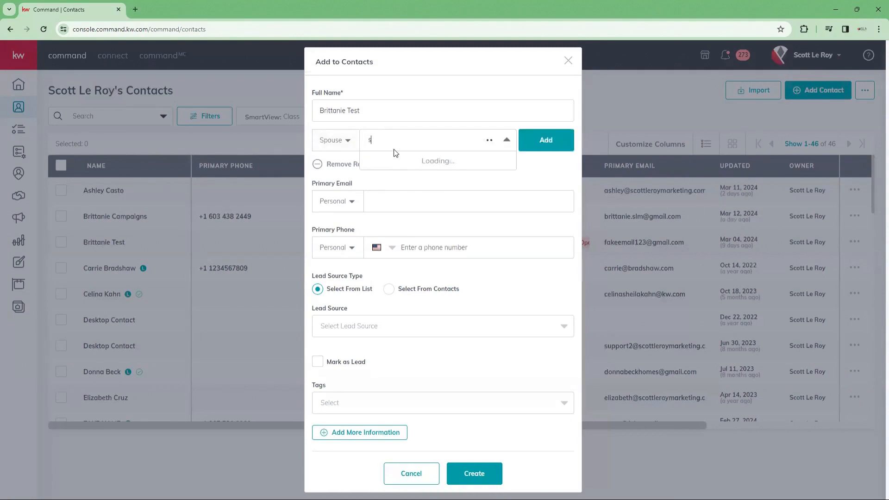
left_click(391, 185)
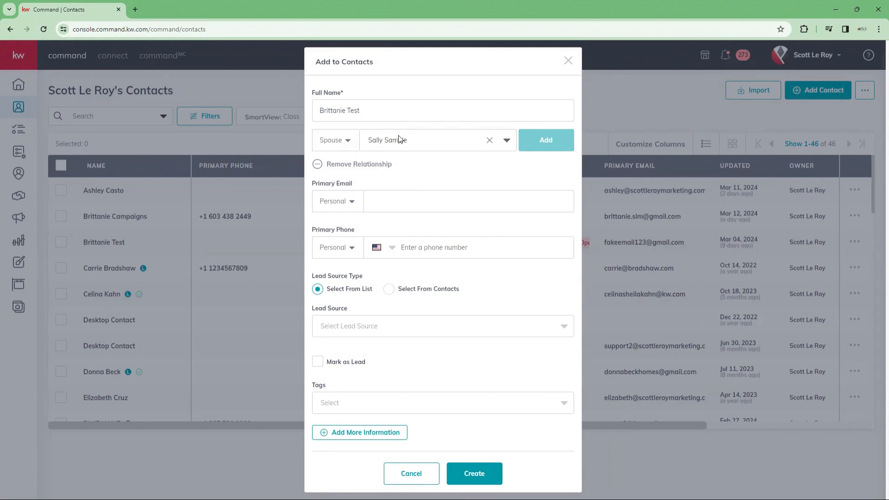
left_click(348, 142)
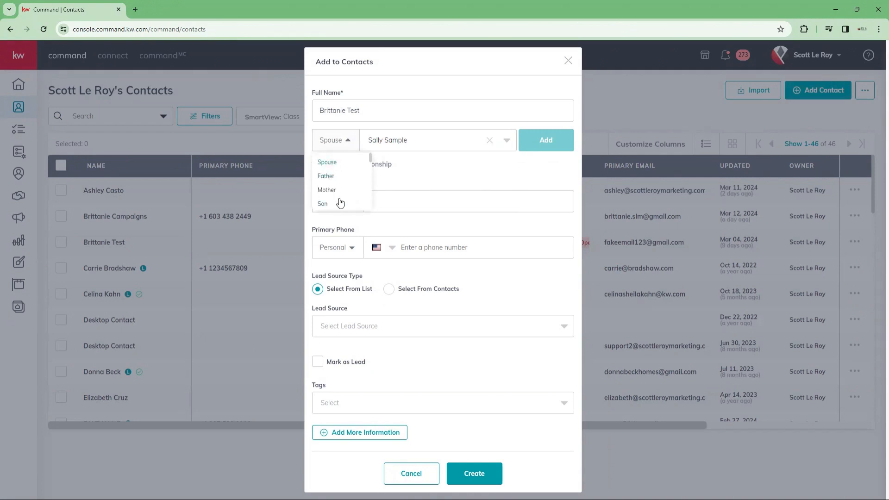
scroll(334, 205, "down", 3)
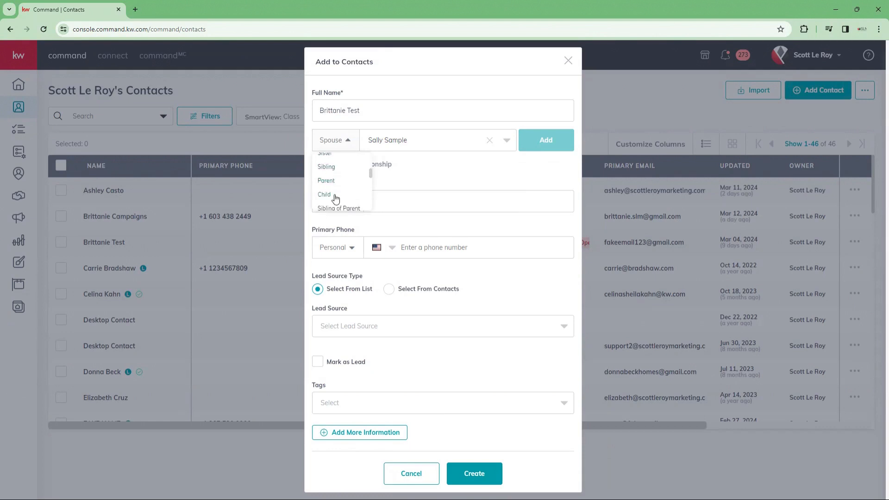
scroll(335, 199, "down", 1)
scroll(334, 203, "down", 5)
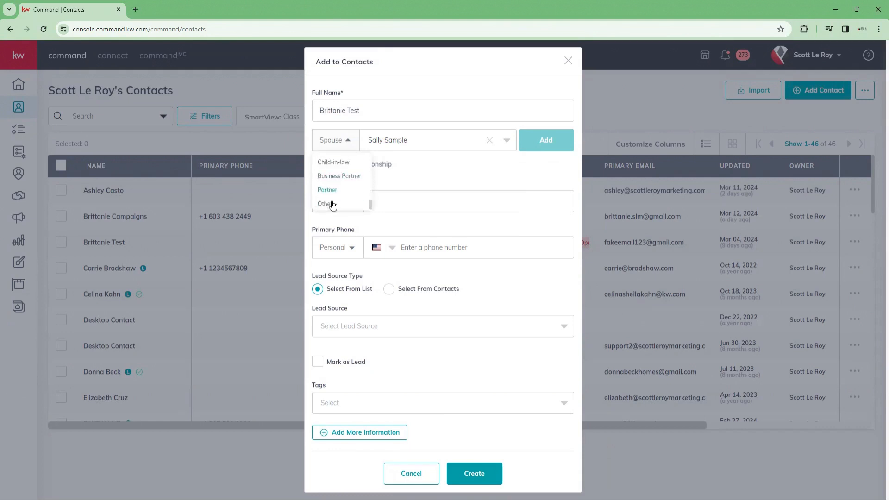
scroll(333, 205, "up", 9)
left_click(336, 141)
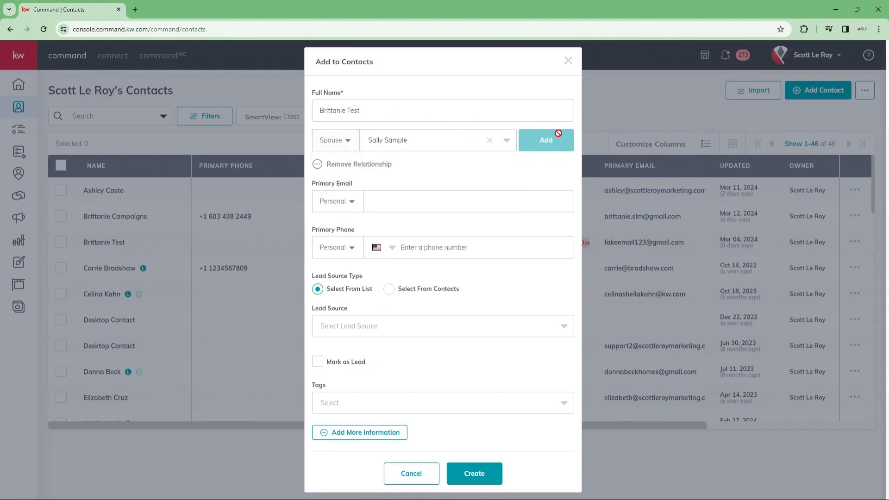
left_click(489, 141)
Step: Search 'sports' in Lead Source and choose Sports Fundraiser
left_click(565, 329)
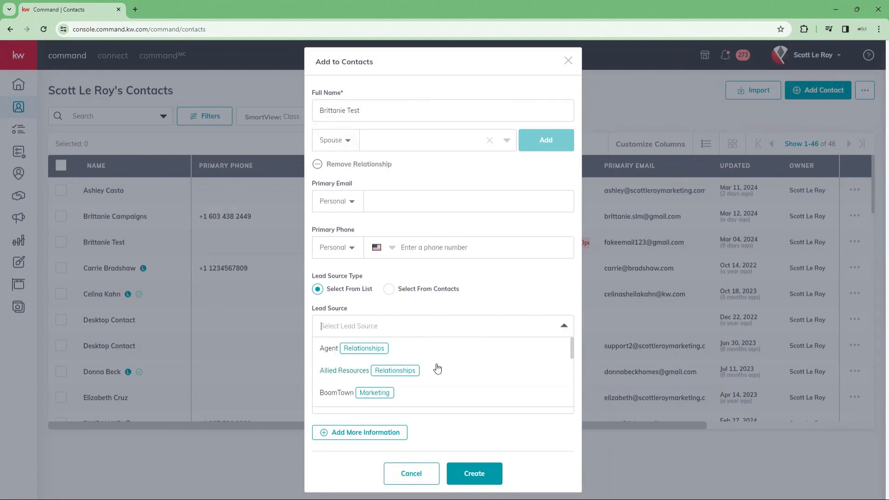
type("sports")
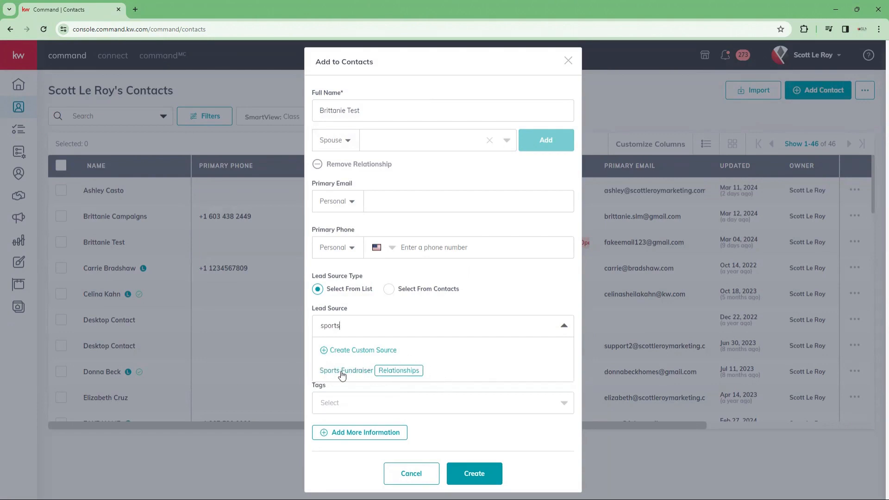
left_click(342, 371)
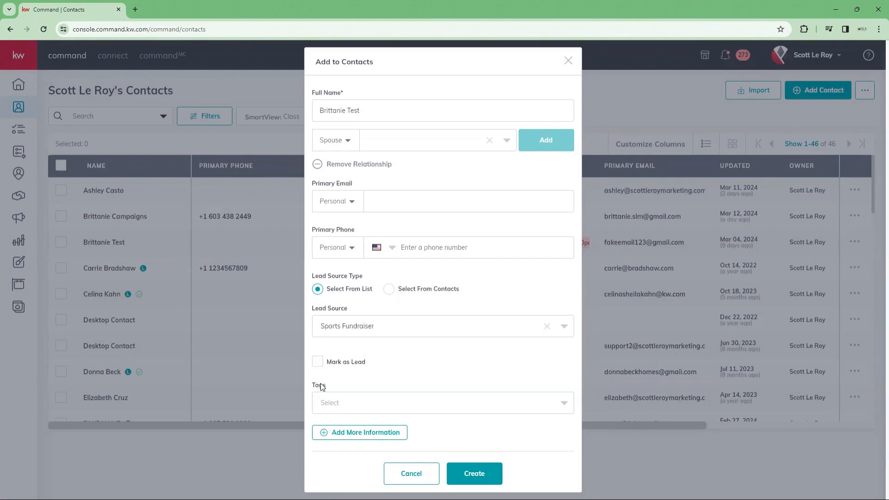
Step: Apply the existing sports and Buyer tags to the contact
left_click(556, 407)
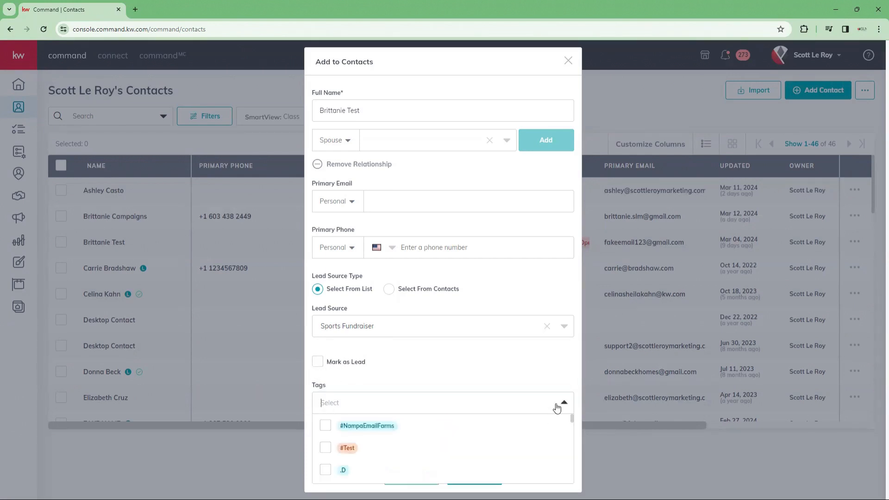
type("sport")
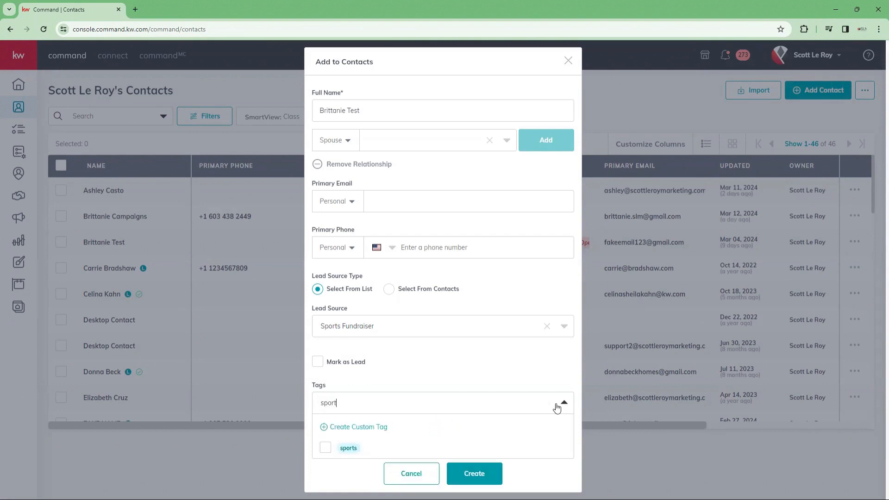
left_click(326, 448)
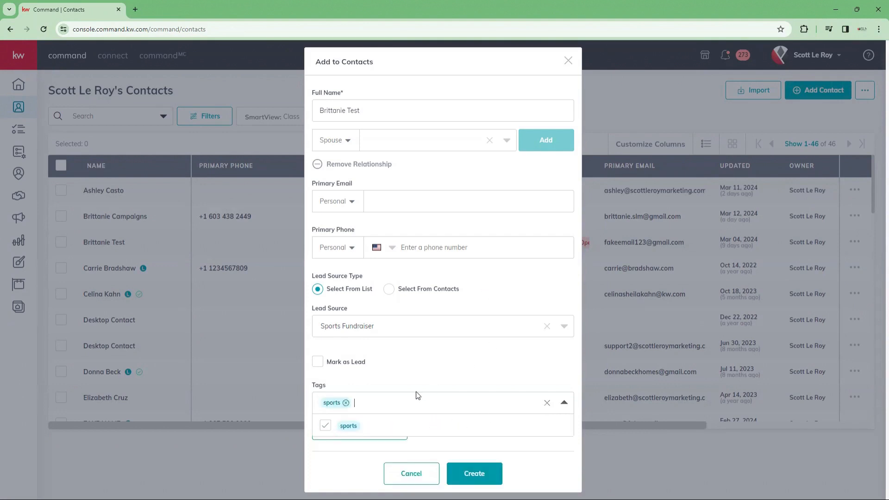
type("buyer")
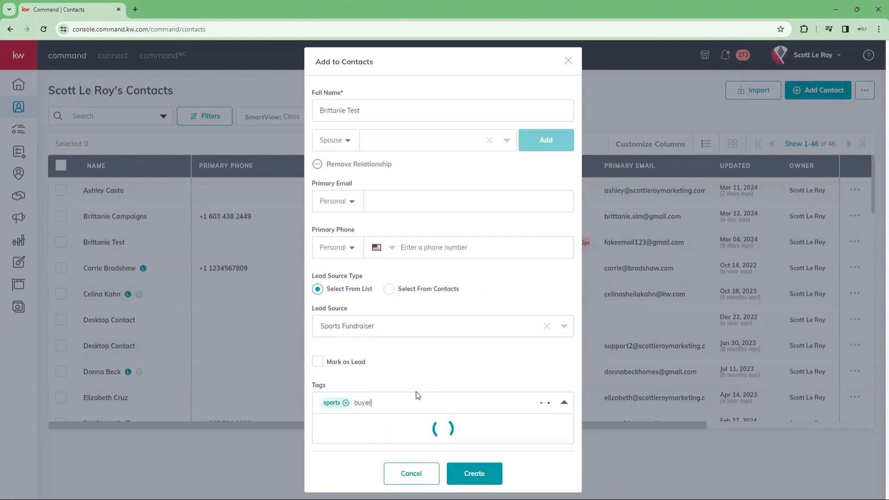
left_click(326, 449)
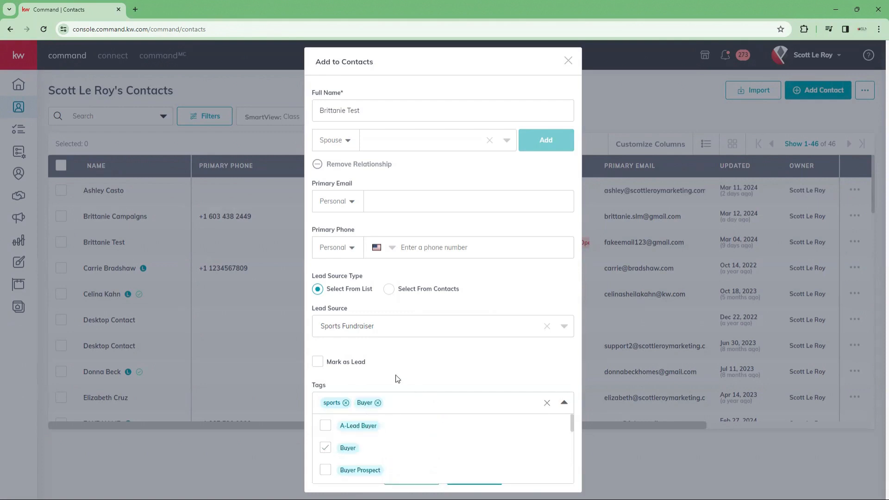
left_click(409, 406)
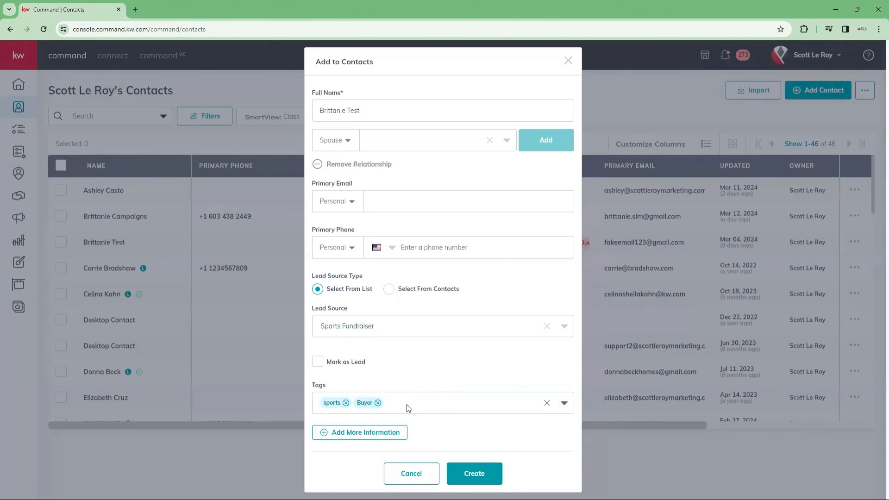
Step: Create a custom 'beach' tag in pink and add it to the contact
type("beach")
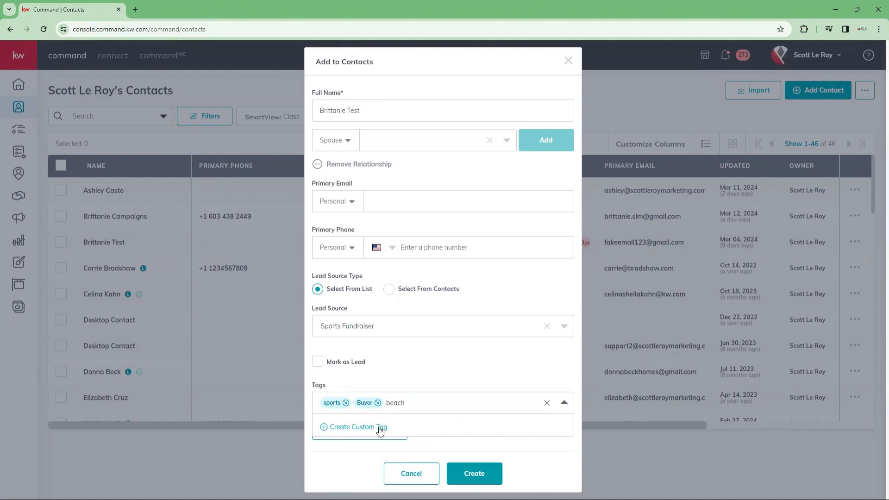
left_click(345, 428)
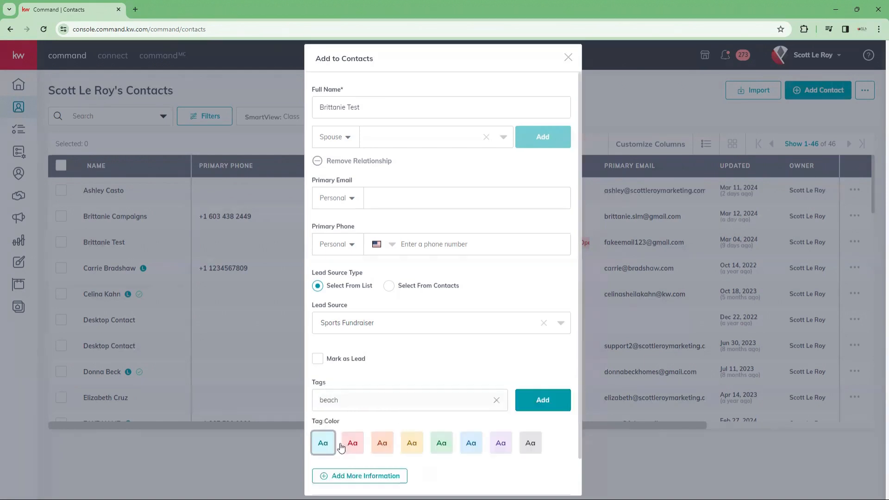
left_click(352, 442)
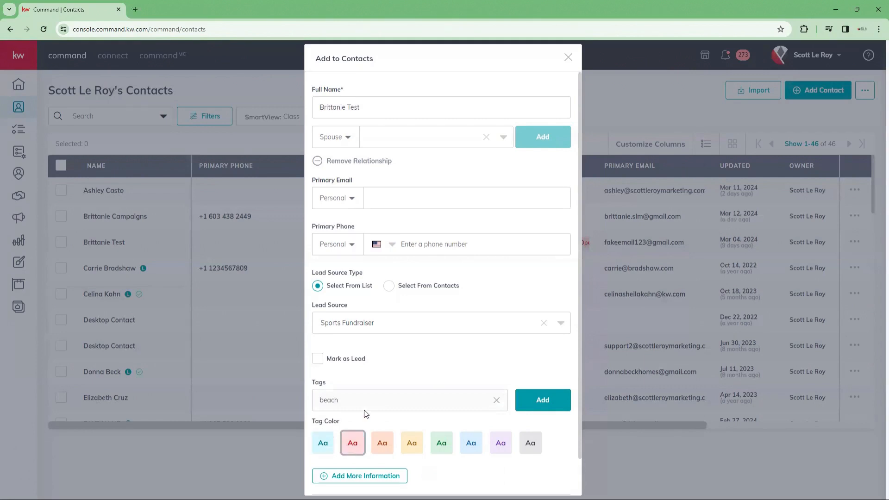
left_click(550, 401)
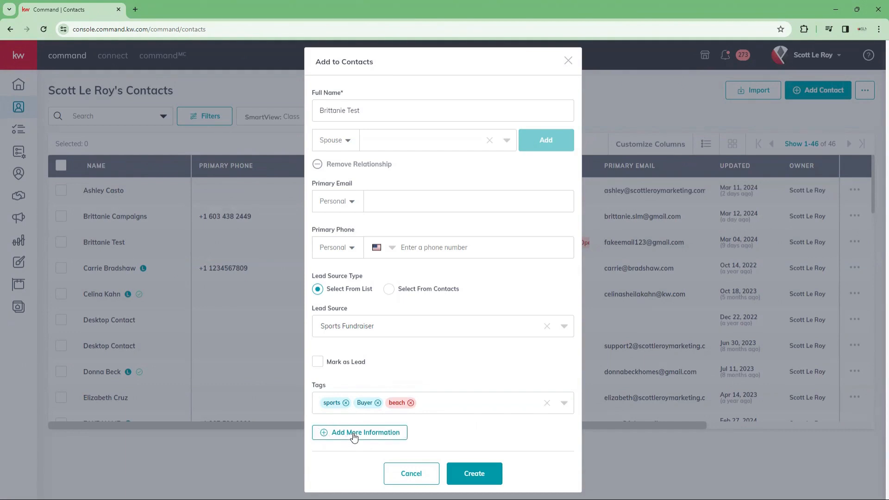
Step: Expand Additional Contact Information and review its preference, email, phone, address and social fields
left_click(328, 436)
scroll(414, 358, "down", 1)
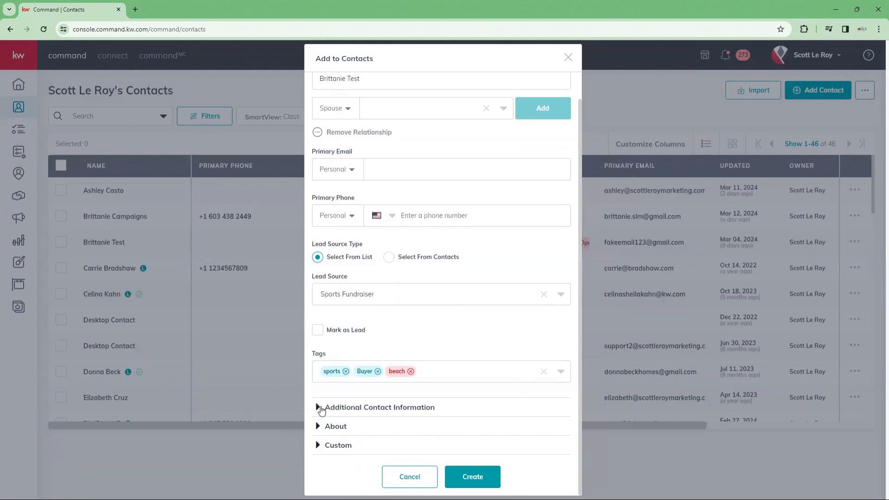
left_click(318, 408)
scroll(380, 408, "down", 4)
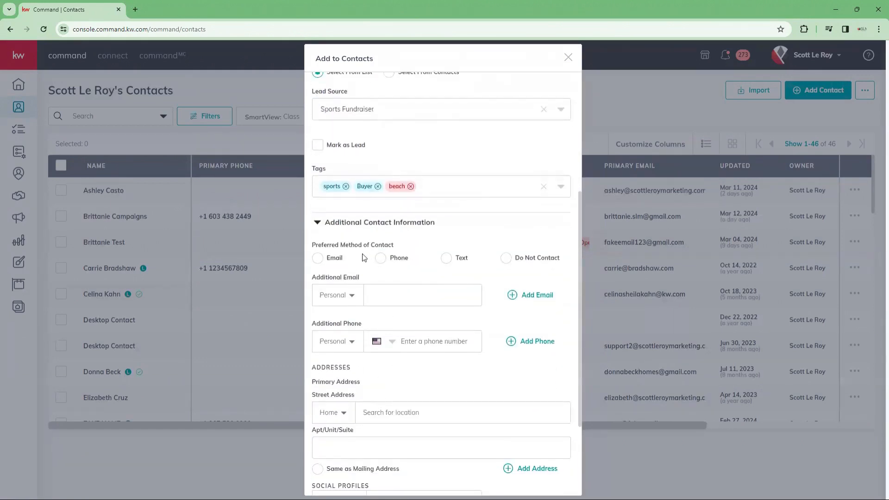
scroll(373, 284, "down", 2)
scroll(380, 371, "up", 1)
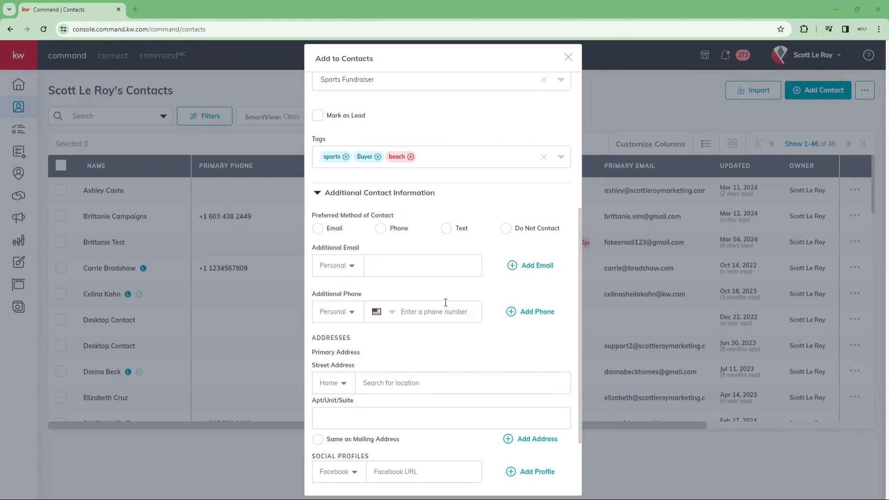
scroll(407, 315, "down", 1)
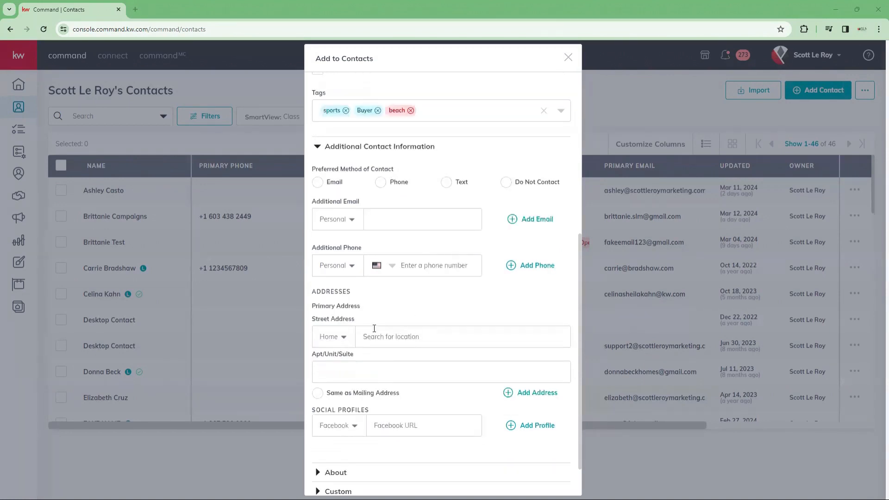
scroll(373, 329, "down", 1)
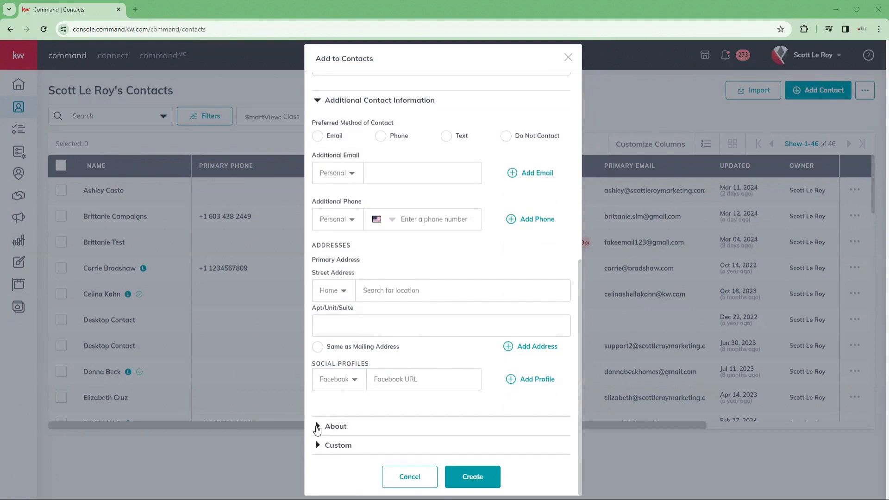
Step: Expand About, add then remove a spare relationship row, and expand the Custom fields
left_click(317, 427)
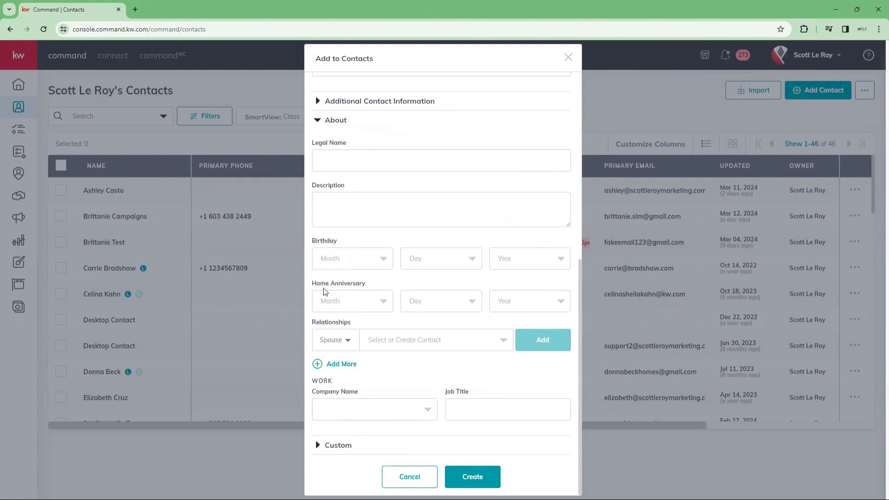
left_click(337, 365)
scroll(338, 392, "down", 1)
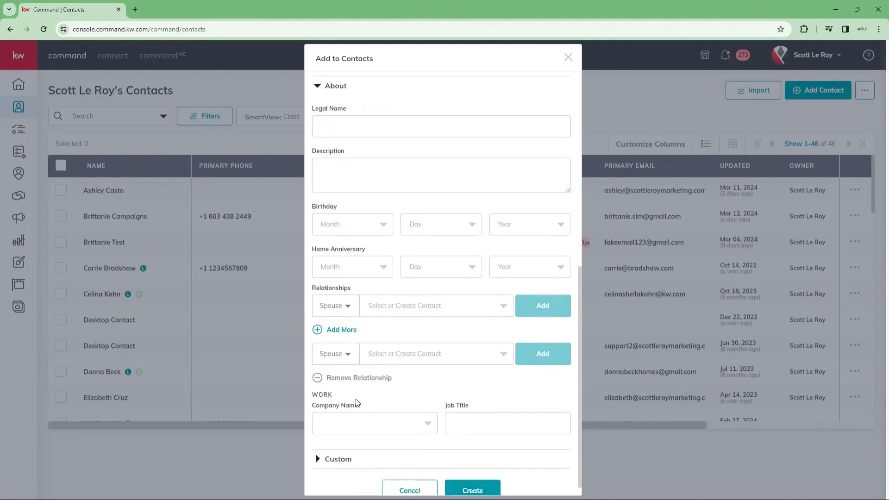
left_click(316, 365)
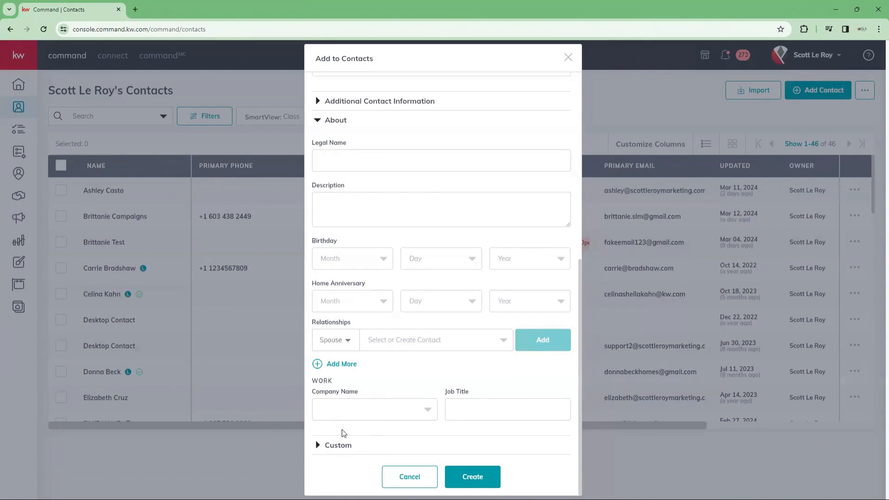
left_click(324, 446)
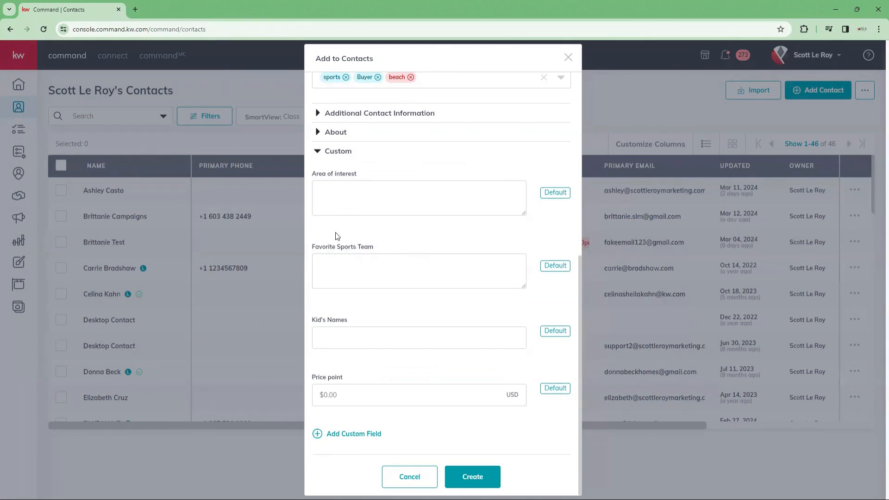
Step: Add a Pie Giveaway custom field row to the contact form
left_click(339, 271)
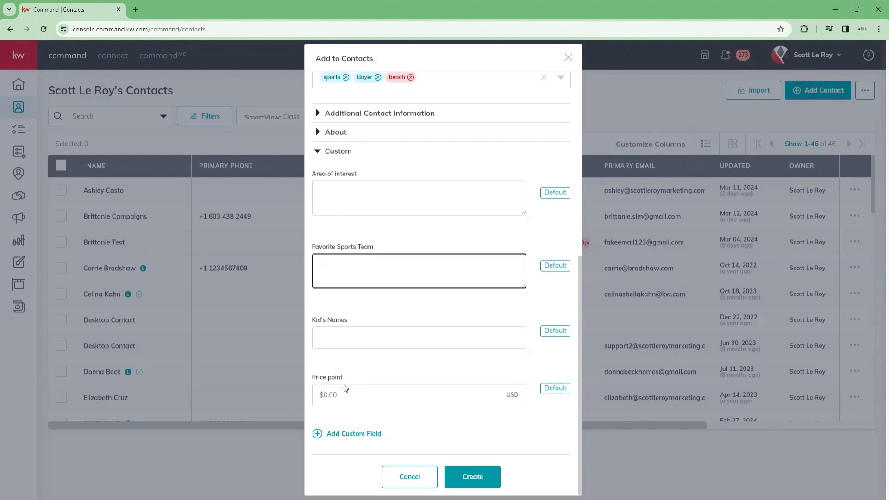
left_click(360, 438)
scroll(360, 439, "down", 1)
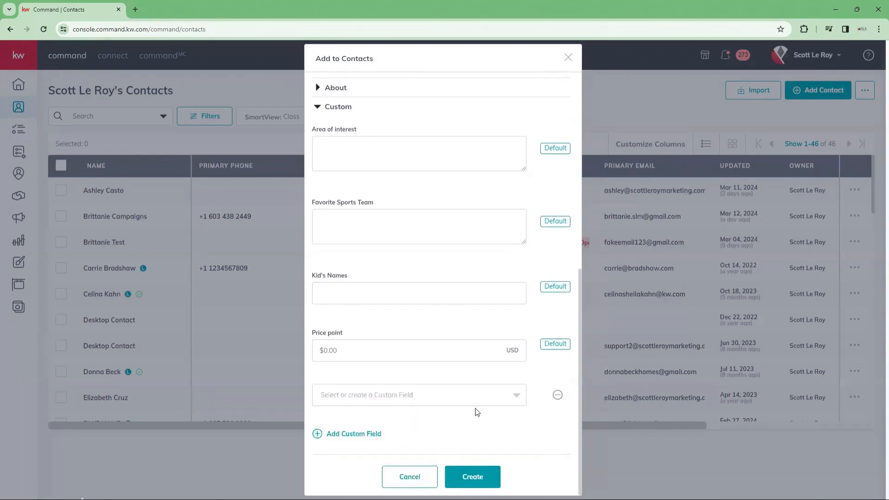
left_click(517, 396)
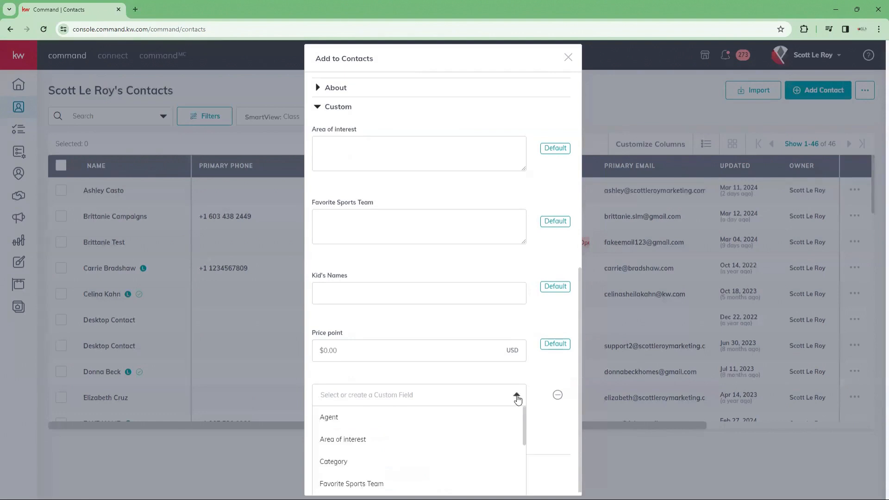
scroll(393, 421, "down", 3)
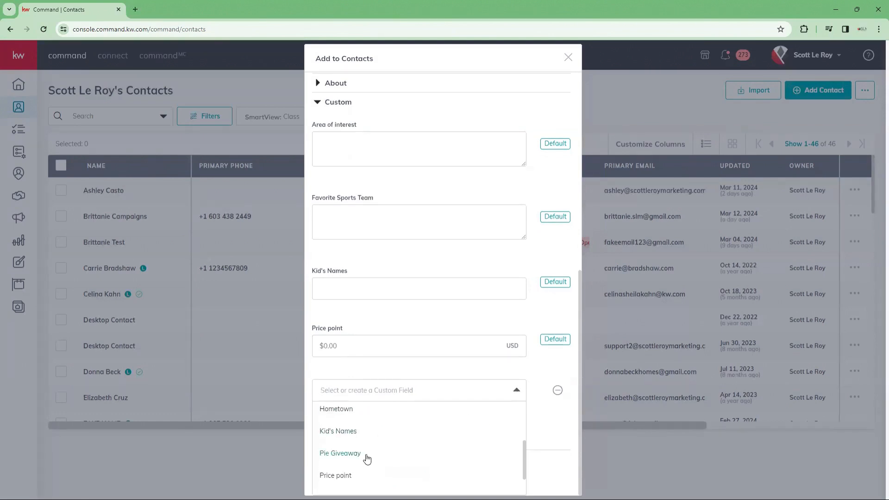
scroll(368, 457, "down", 1)
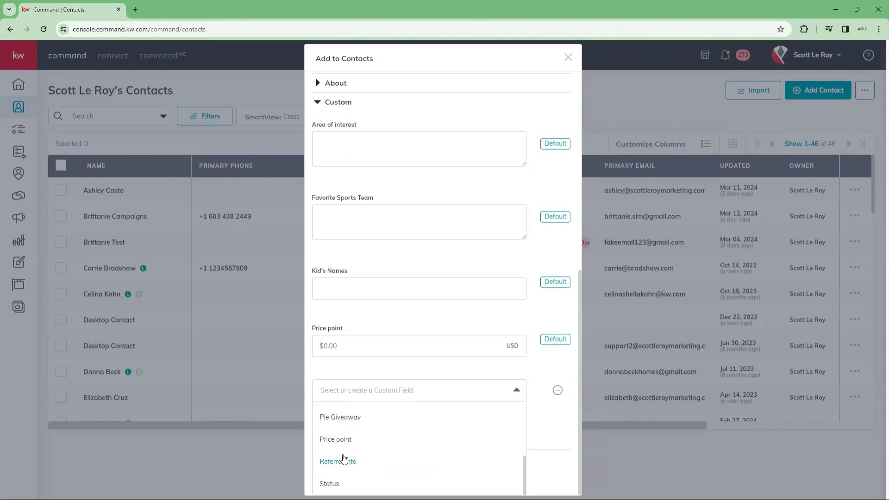
left_click(344, 419)
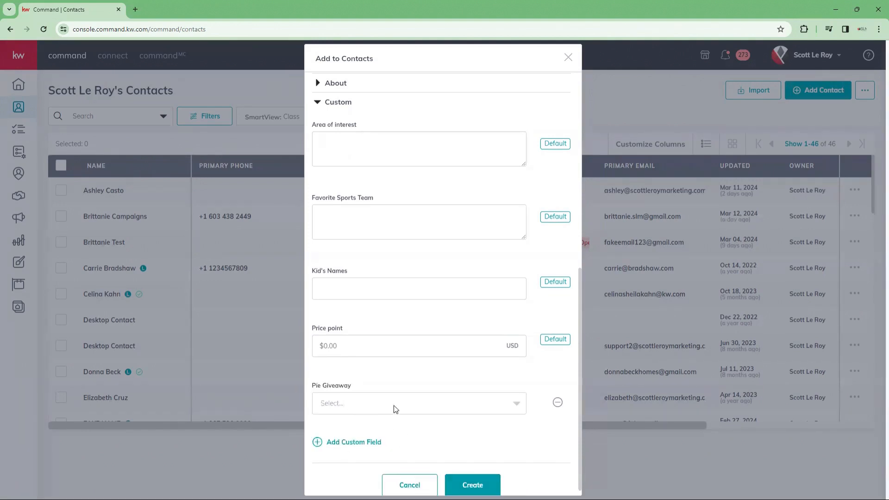
Step: Set Pie Giveaway to Apple and create the contact
left_click(508, 405)
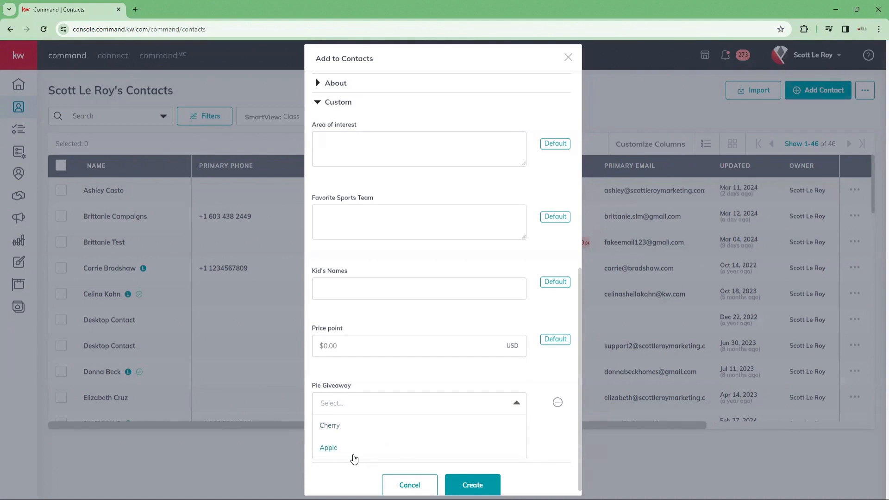
left_click(332, 450)
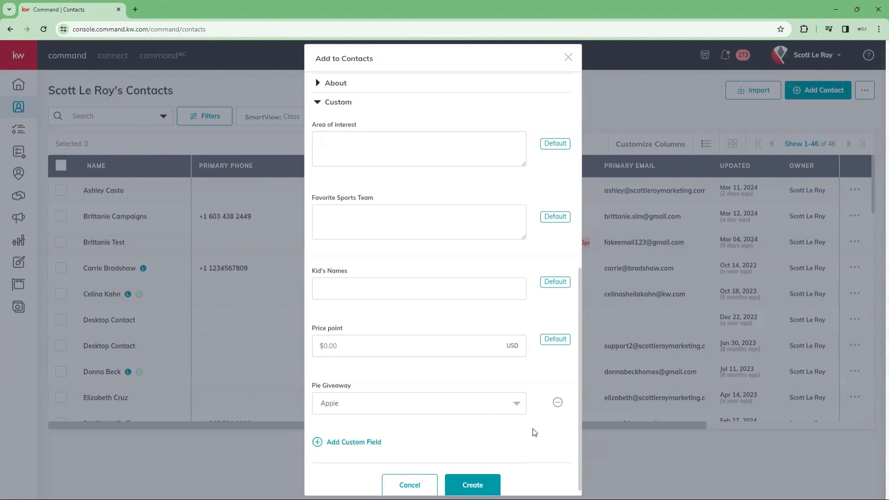
scroll(398, 460, "down", 1)
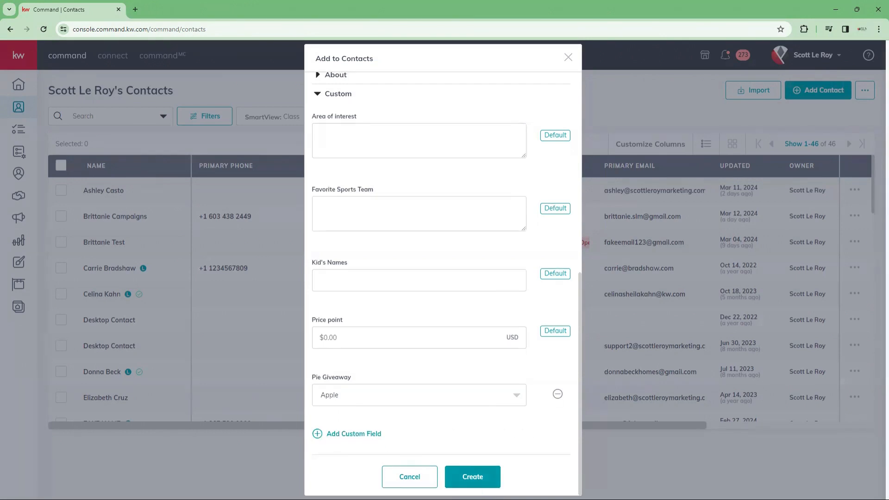
left_click(472, 477)
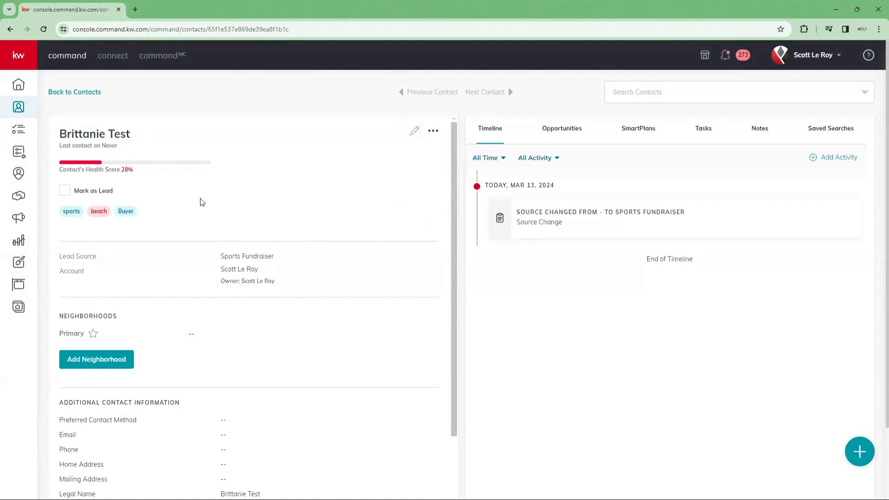
scroll(308, 280, "down", 5)
scroll(313, 302, "up", 6)
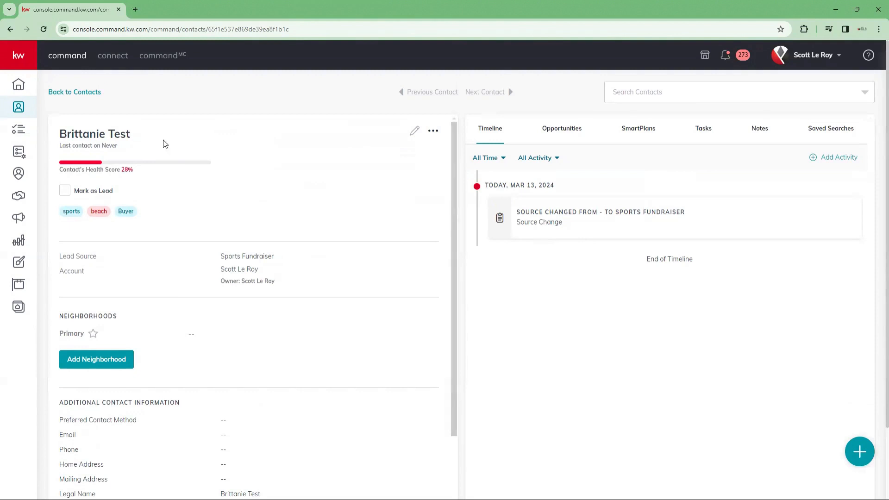
scroll(160, 185, "down", 5)
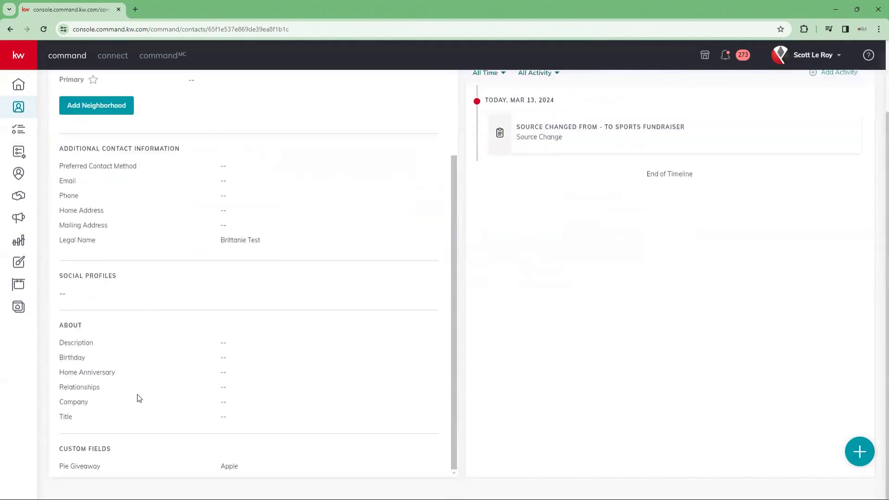
scroll(75, 434, "up", 10)
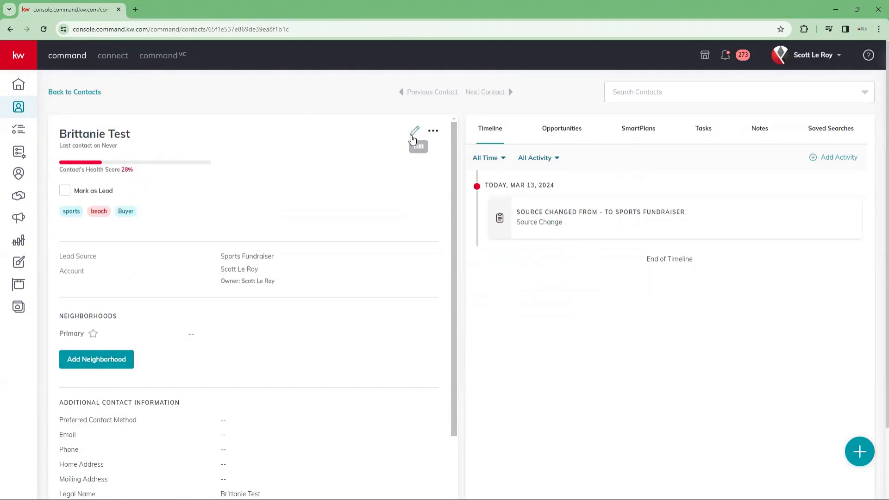
left_click(413, 134)
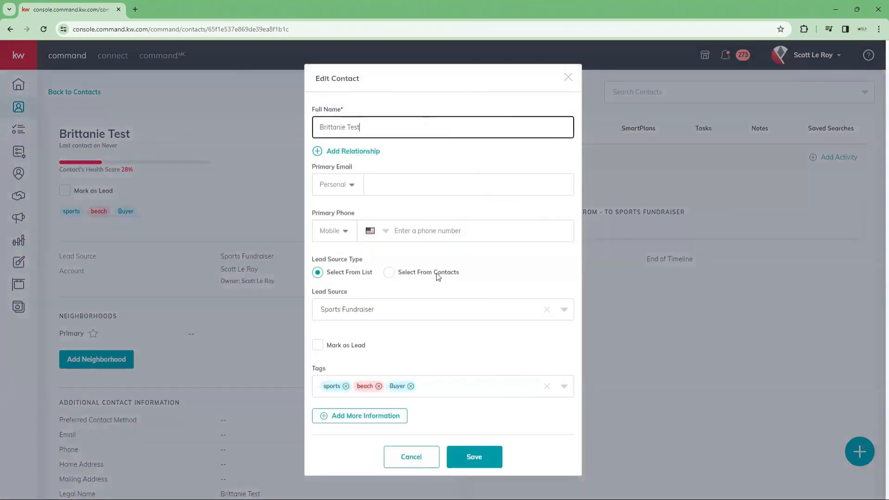
left_click(569, 78)
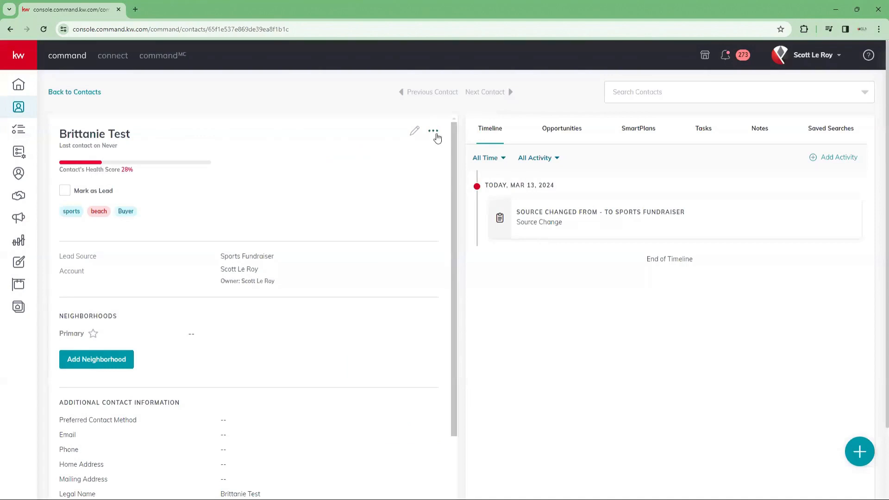
left_click(432, 134)
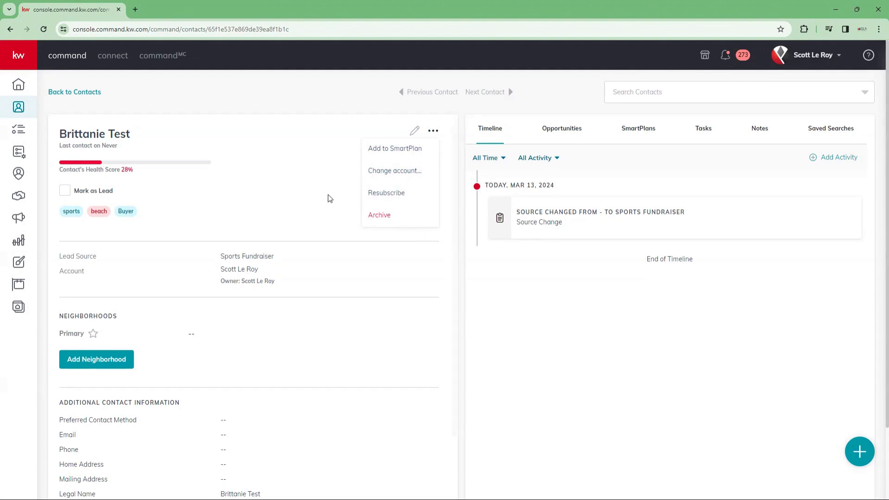
left_click(303, 155)
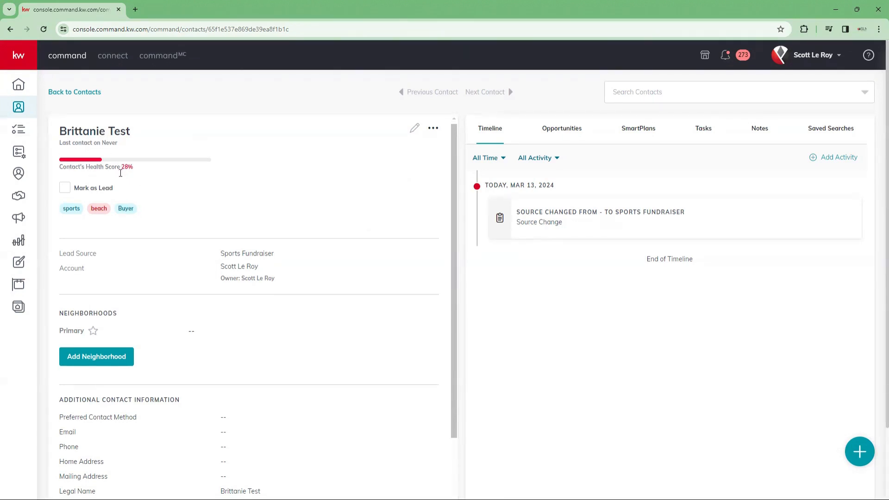
scroll(238, 278, "down", 5)
scroll(233, 258, "down", 2)
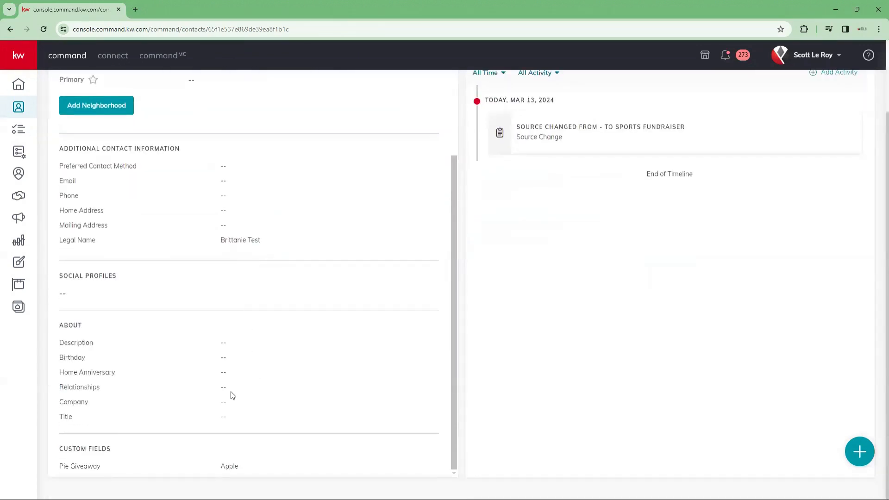
scroll(231, 394, "up", 3)
scroll(79, 167, "up", 1)
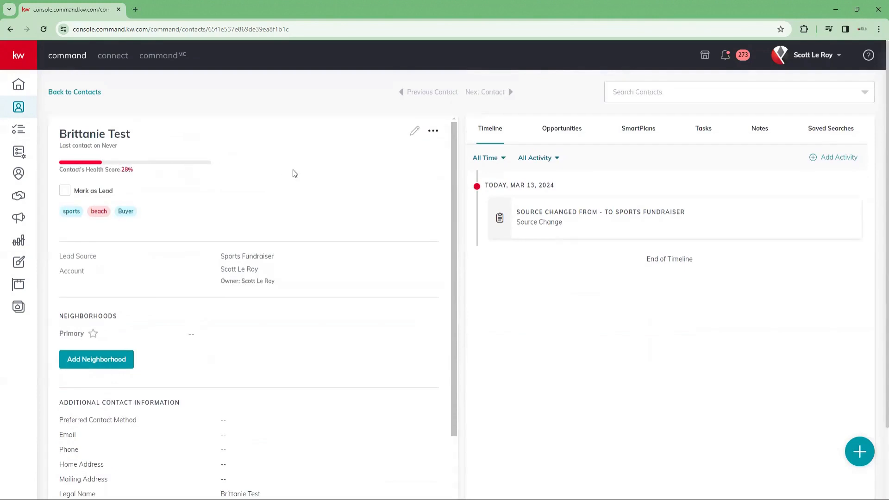
scroll(293, 173, "down", 2)
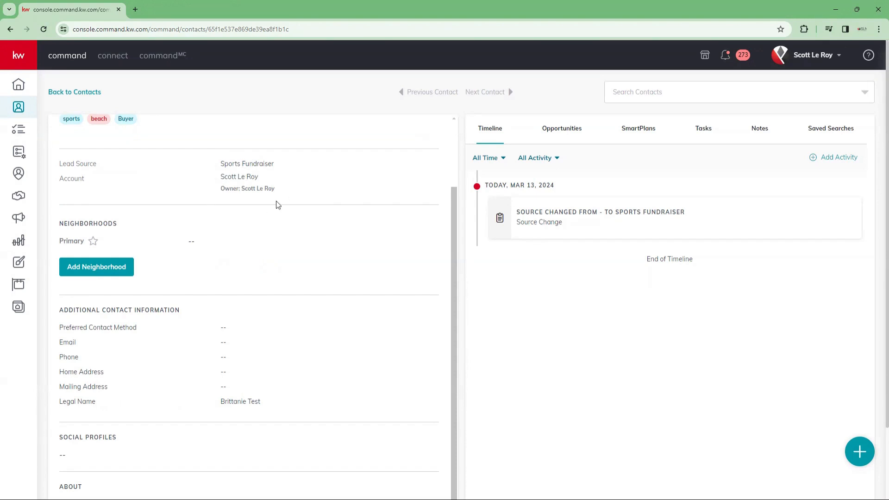
scroll(241, 195, "up", 1)
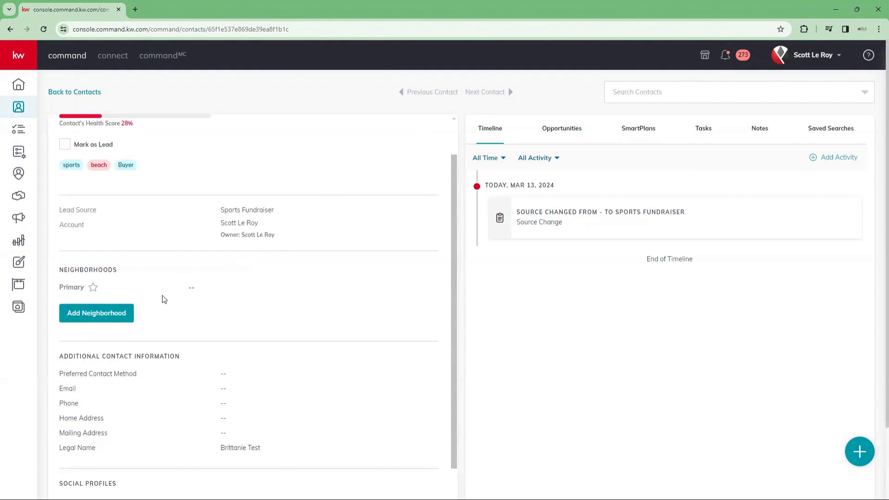
scroll(109, 291, "down", 1)
scroll(109, 292, "down", 1)
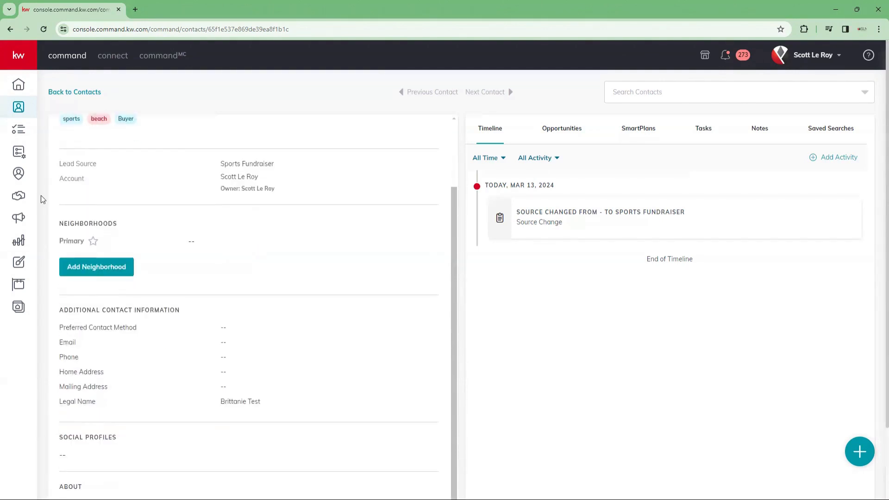
Step: Open the neighbourhood map picker and zoom in on Georgia in the Southeast US
left_click(89, 273)
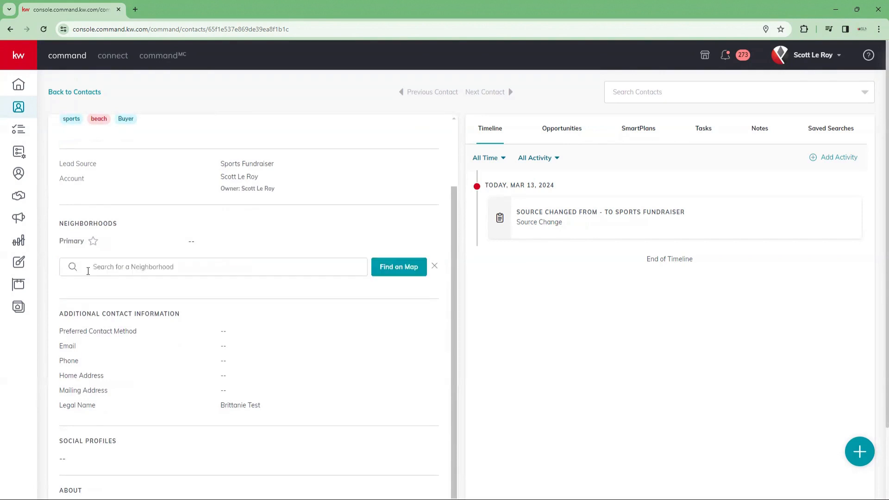
left_click(110, 268)
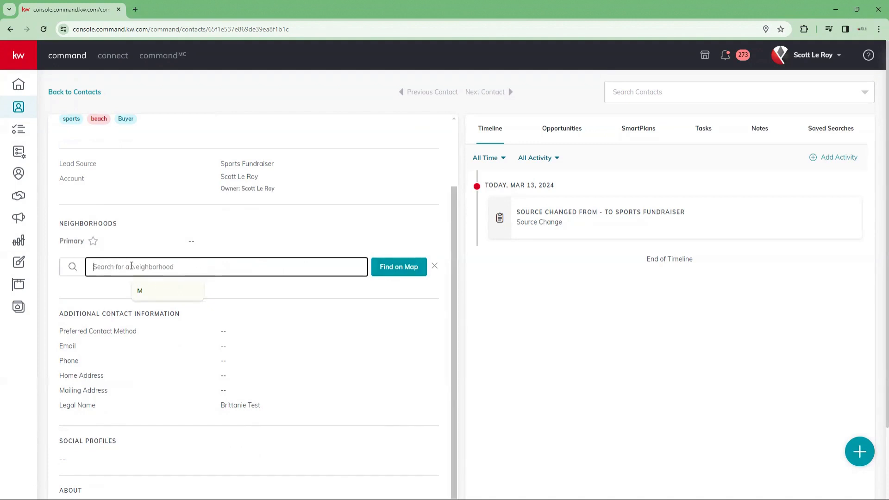
left_click(415, 273)
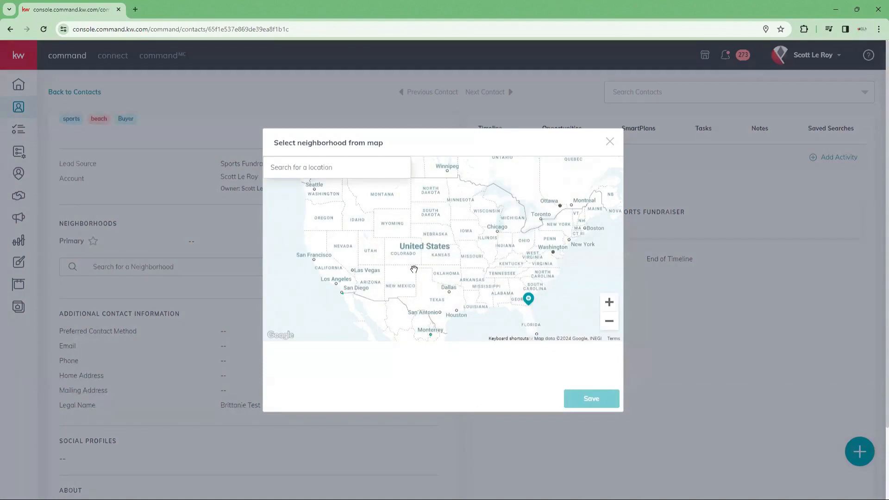
scroll(461, 275, "up", 2)
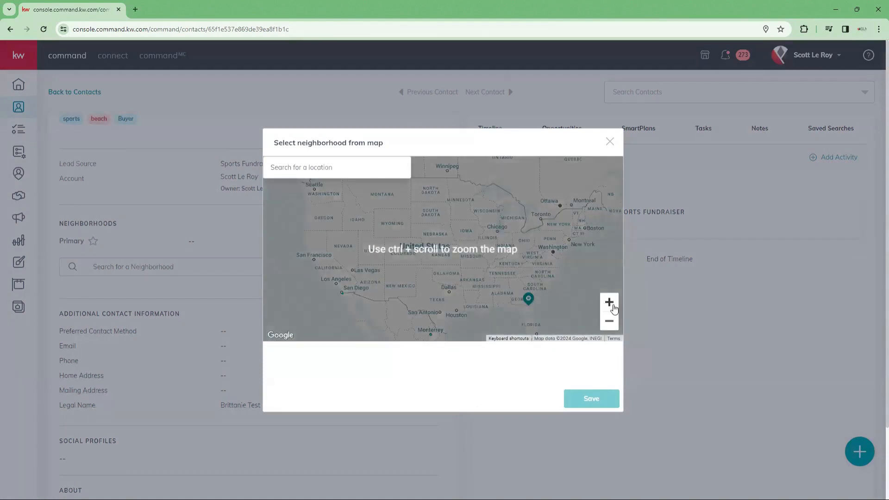
left_click(610, 303)
left_click_drag(554, 294, 478, 245)
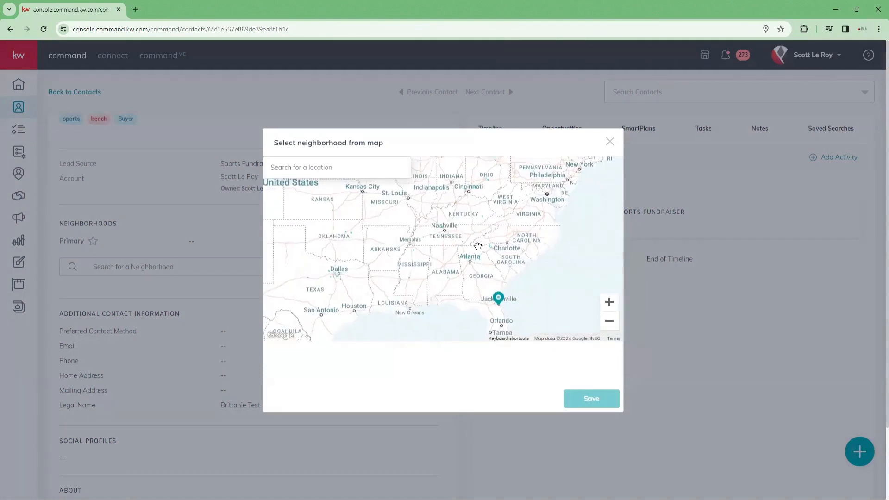
left_click_drag(544, 274, 530, 265)
left_click(606, 303)
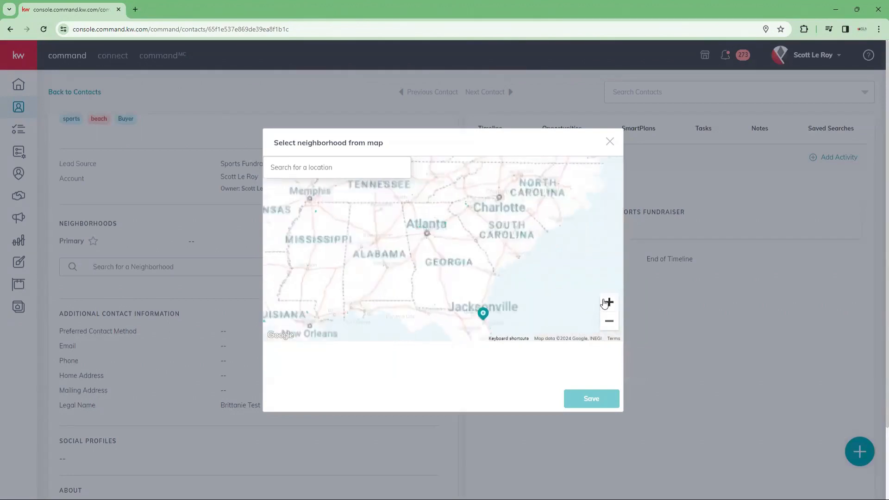
left_click(606, 302)
left_click_drag(551, 312, 432, 286)
Step: Search 'savannah' to reach Jacksonville, then select Ortega Farms and save it
left_click(298, 169)
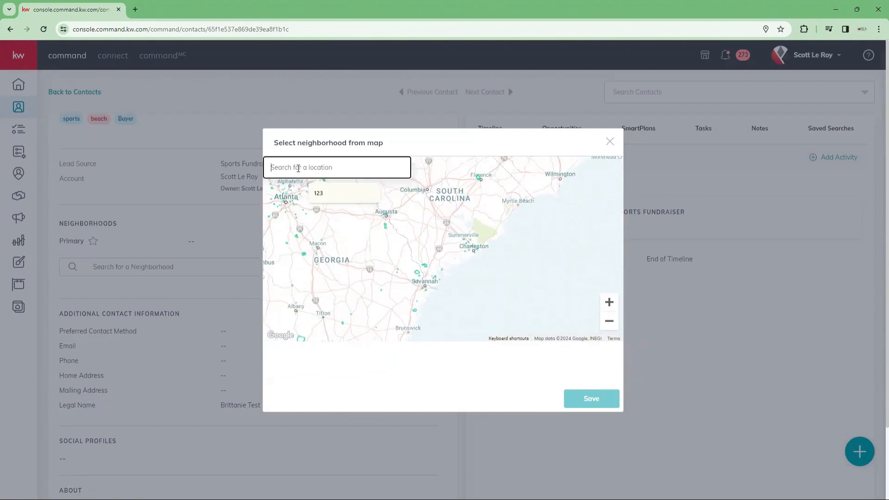
type("savannah")
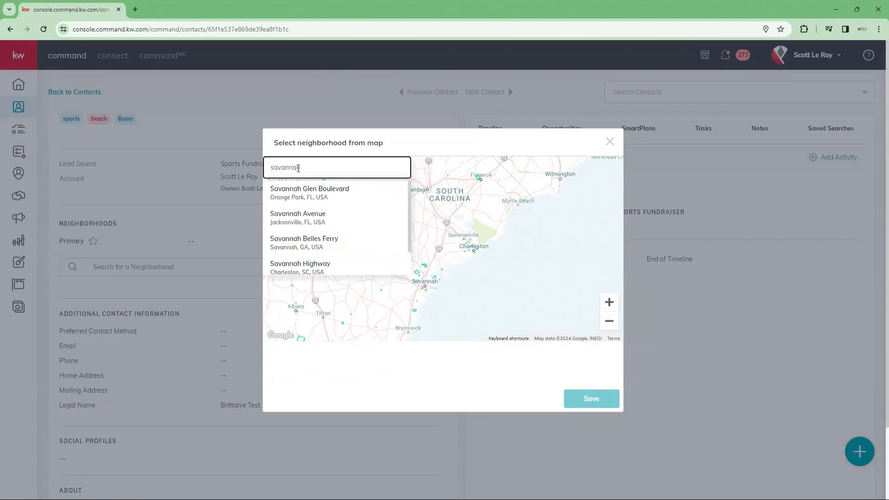
left_click(312, 216)
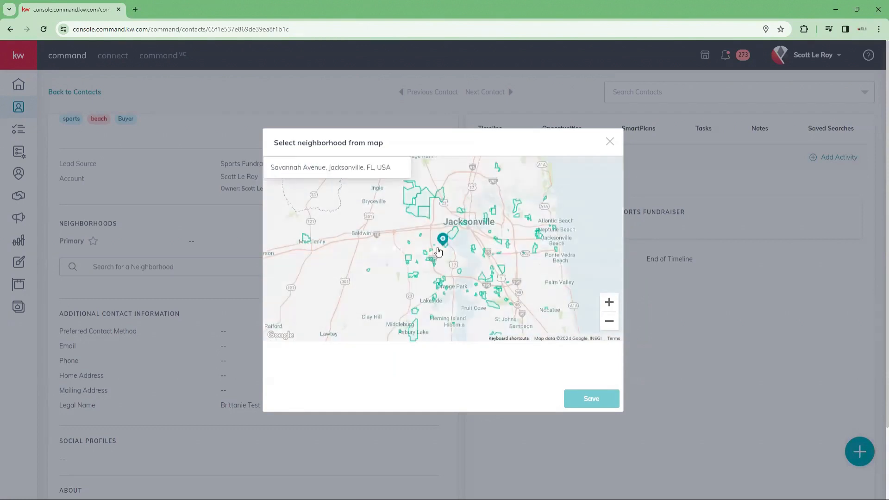
scroll(585, 289, "down", 2)
left_click(609, 301)
left_click(609, 302)
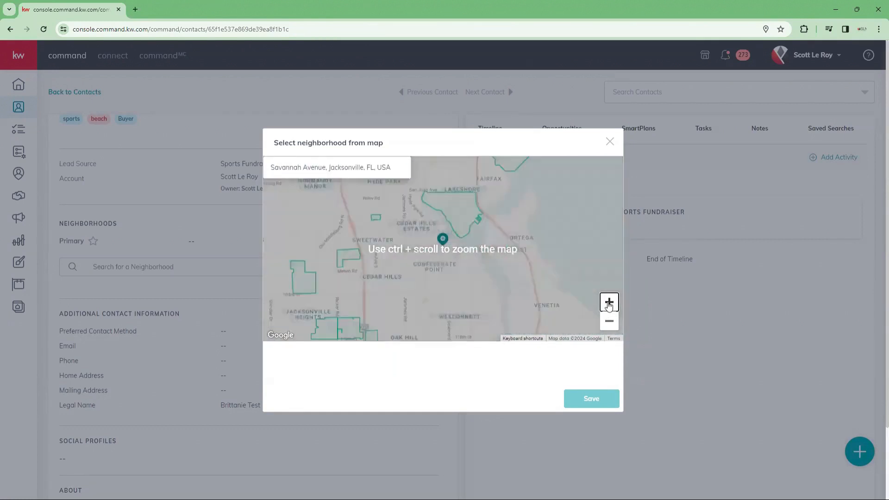
left_click(609, 302)
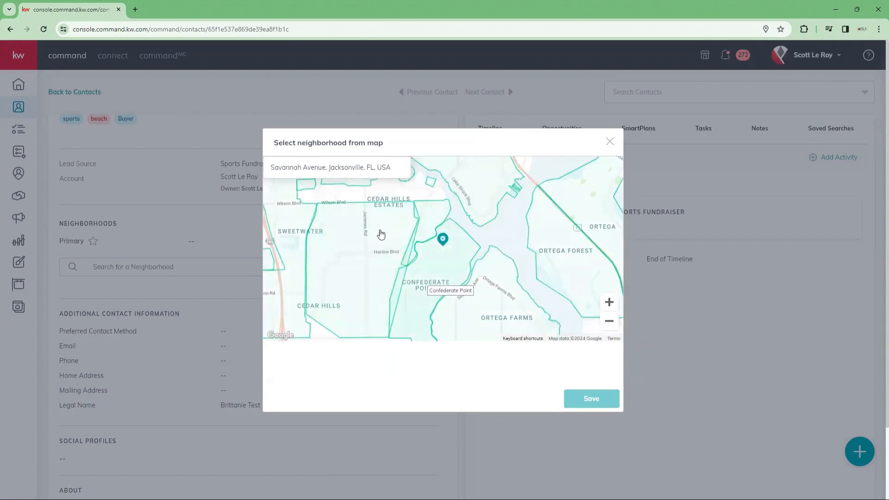
left_click(609, 321)
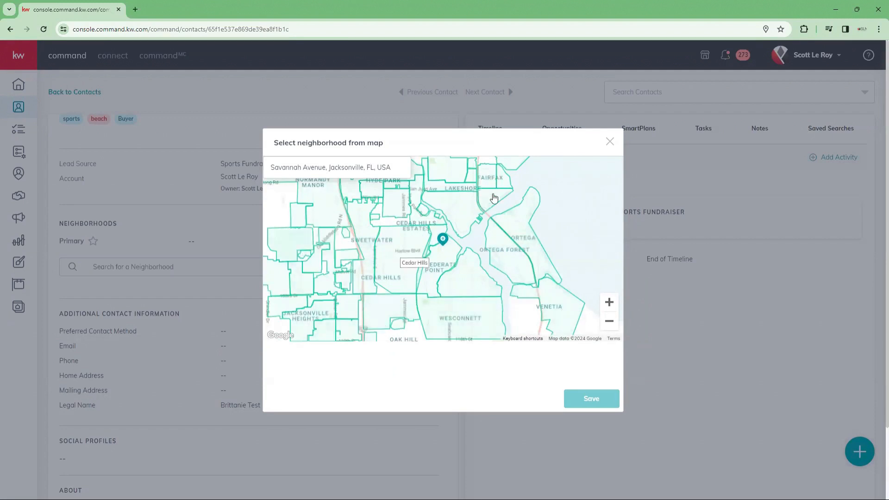
left_click(482, 295)
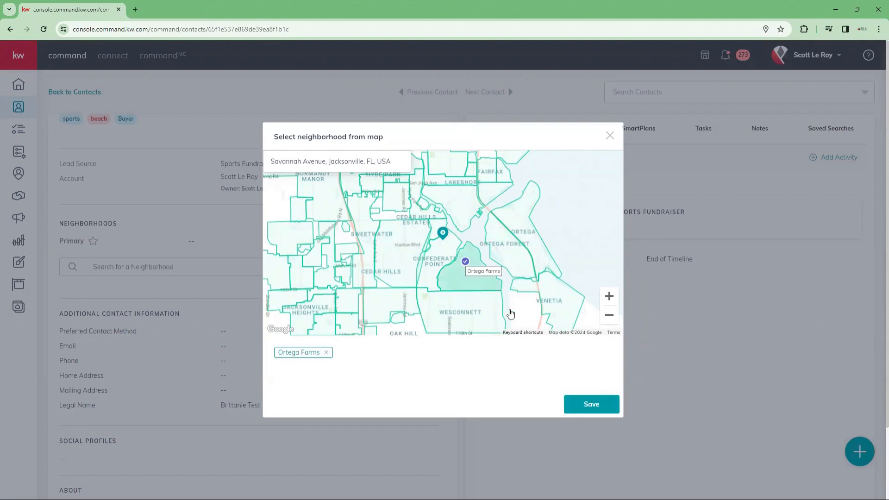
left_click(592, 405)
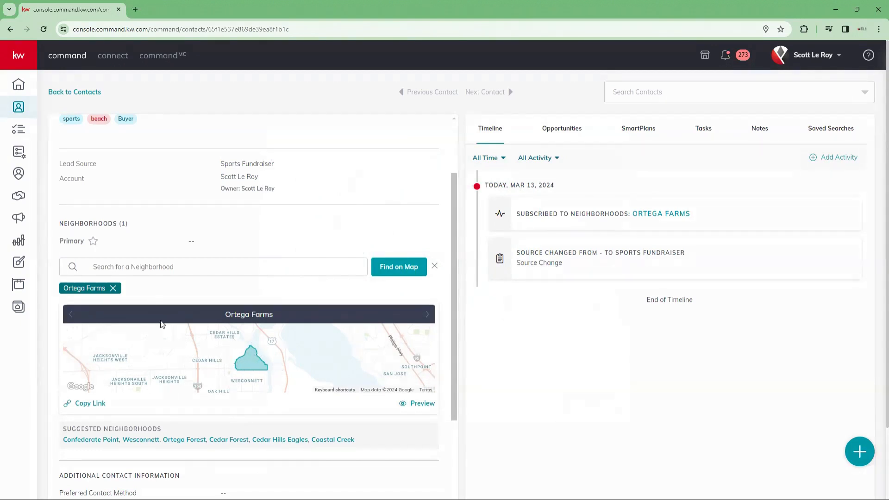
scroll(199, 297, "down", 5)
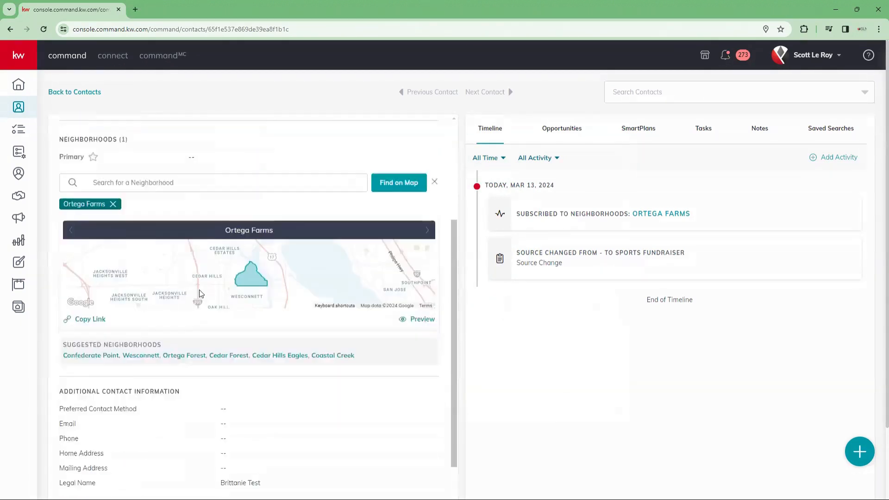
scroll(214, 321, "down", 2)
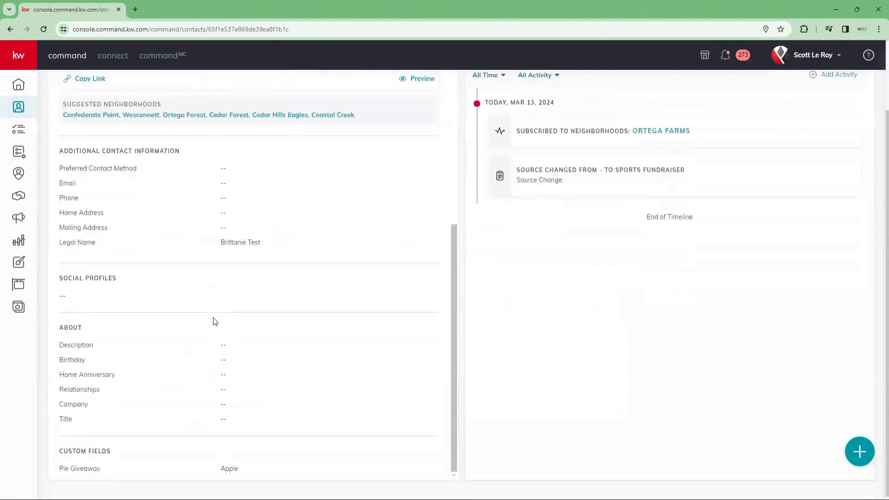
scroll(214, 322, "up", 7)
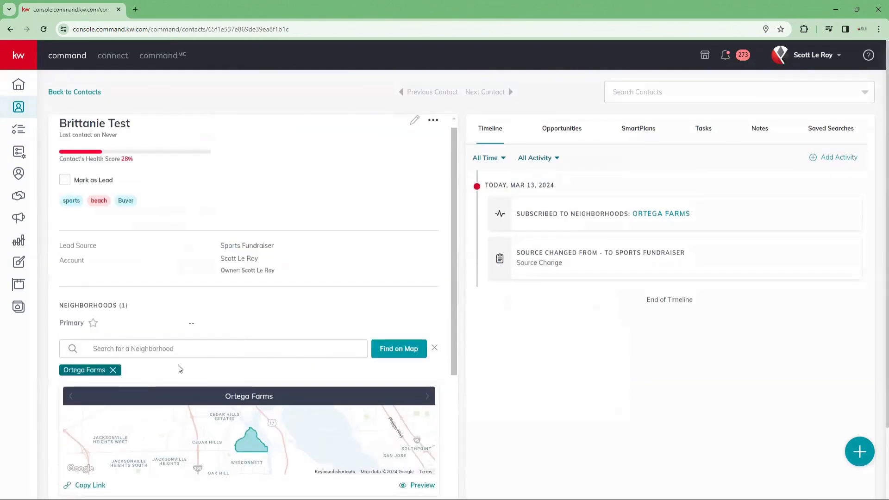
scroll(340, 342, "up", 1)
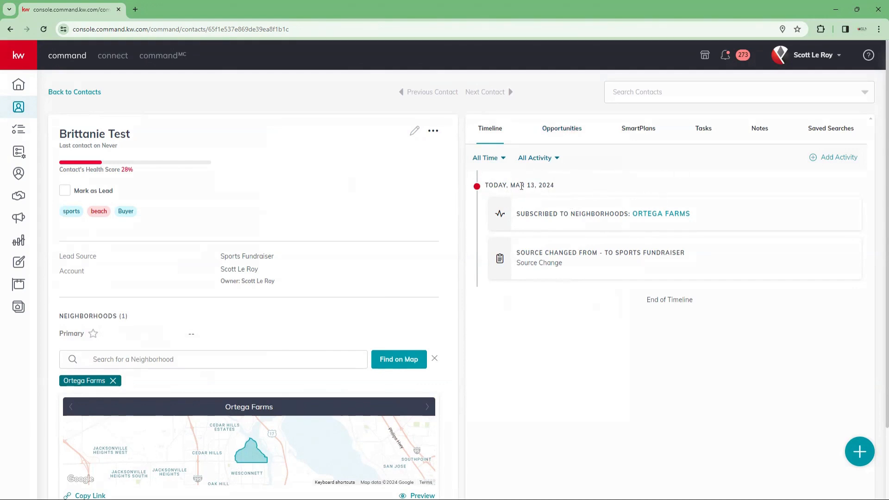
Step: Log a Call activity dated Mar 13, 2024 with the note 'new home for sale'
left_click(838, 159)
left_click(381, 251)
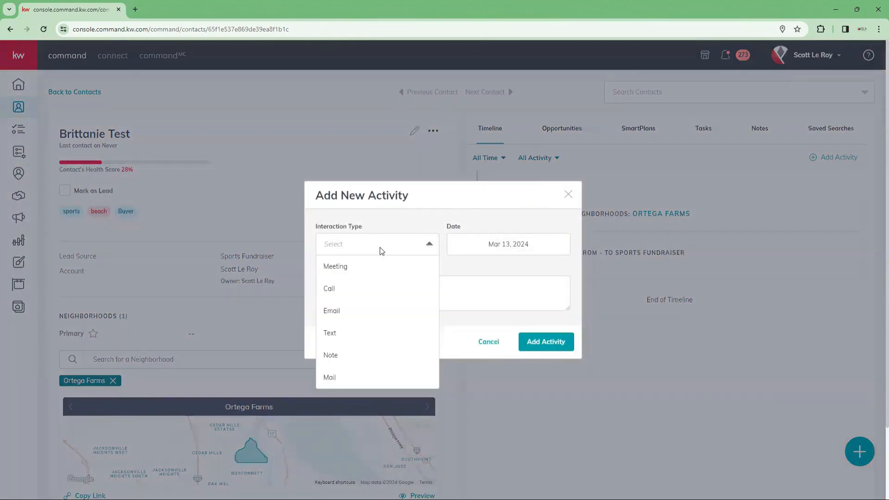
left_click(343, 291)
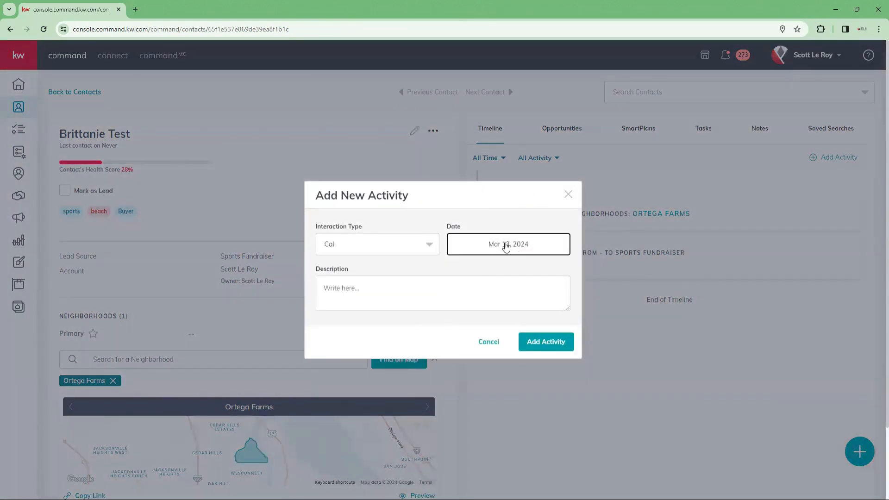
left_click(506, 246)
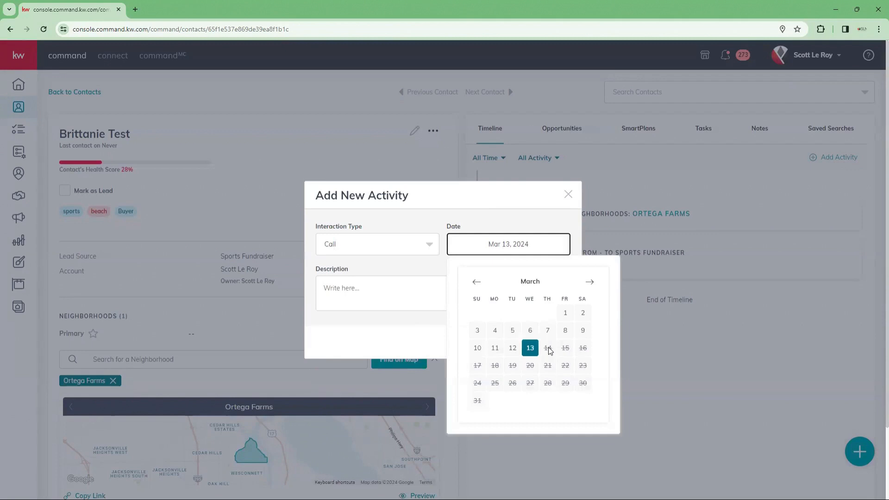
left_click(548, 347)
left_click(535, 350)
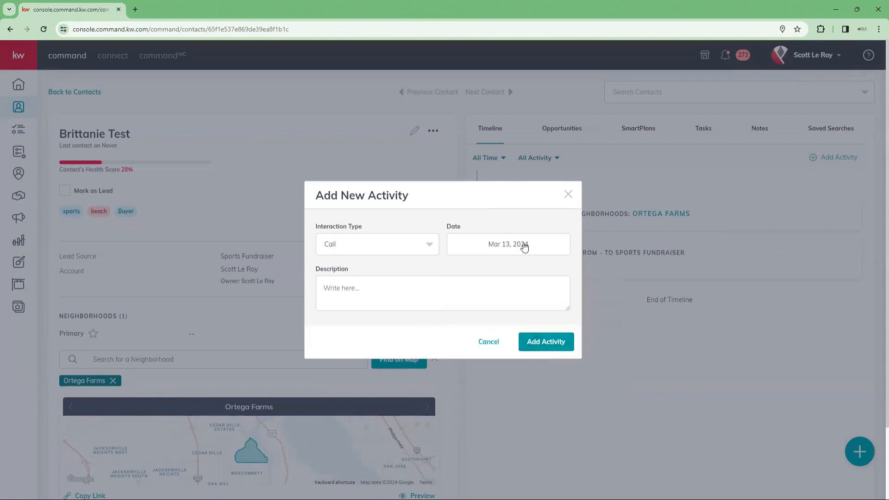
left_click(525, 246)
left_click(530, 347)
left_click(359, 295)
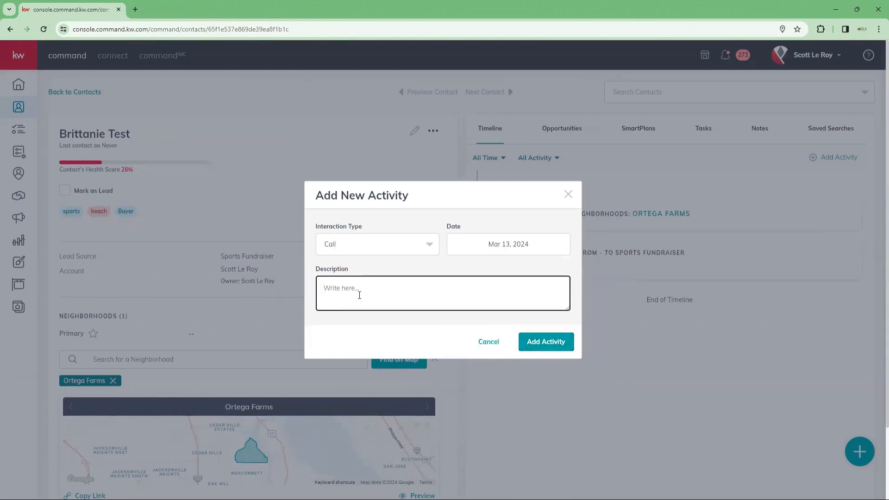
type("new home for sale")
left_click(564, 341)
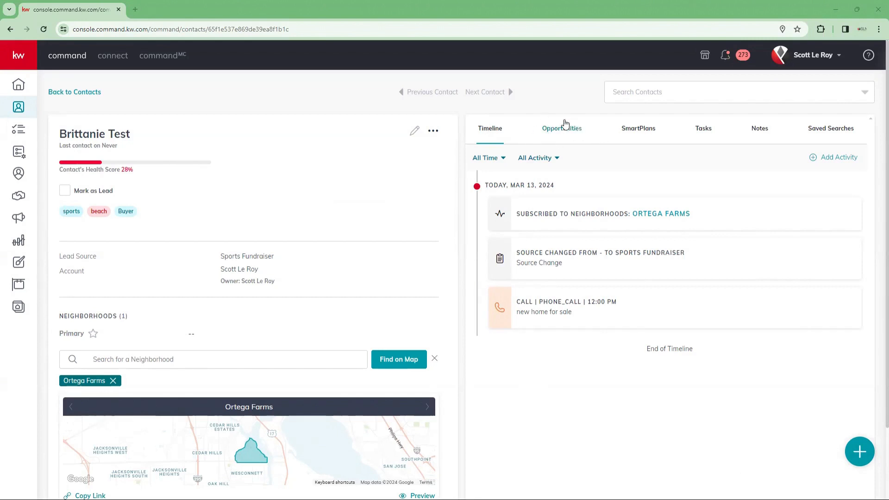
left_click(556, 133)
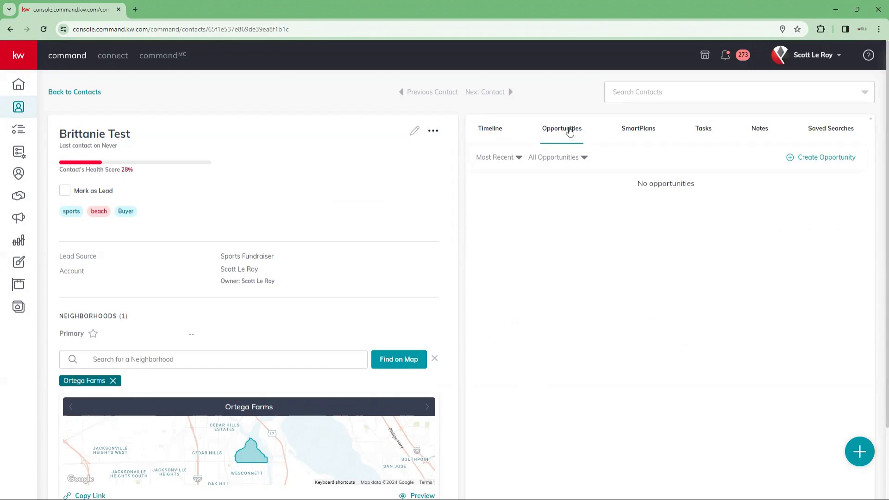
left_click(649, 134)
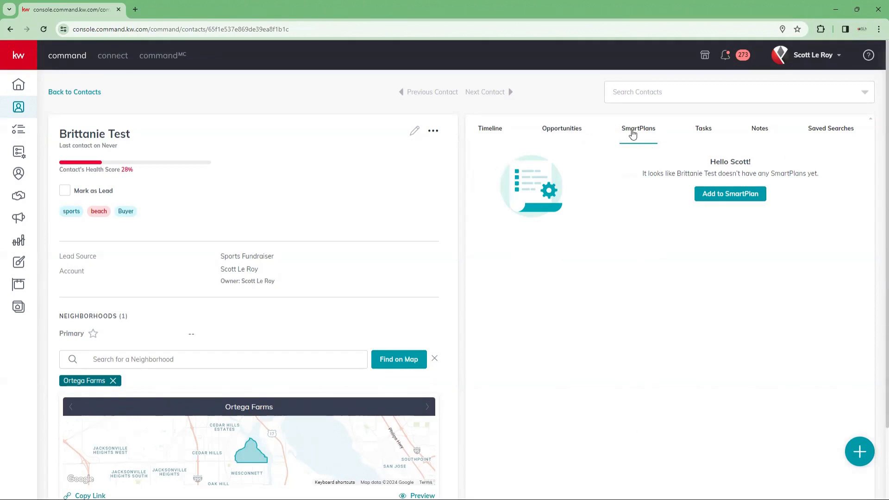
left_click(709, 134)
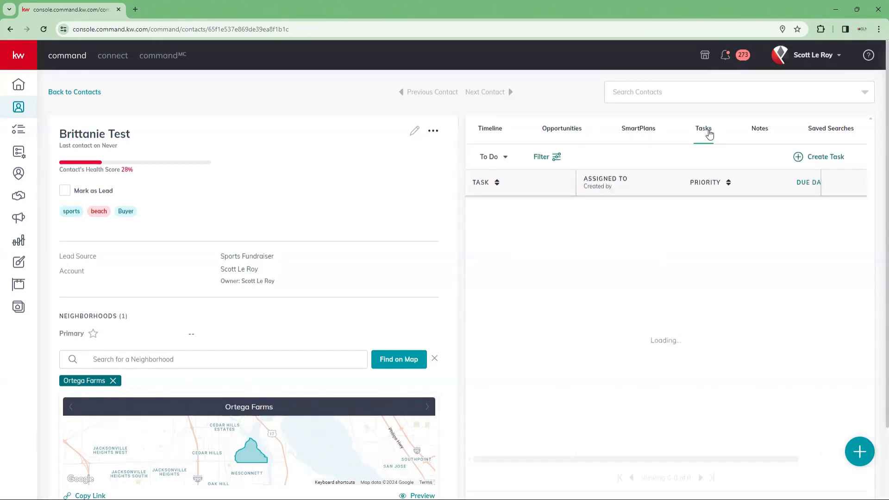
left_click(759, 129)
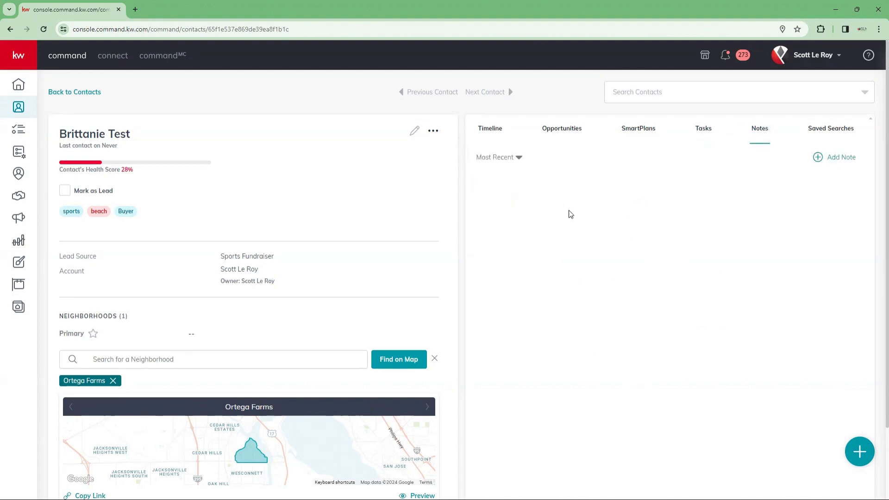
left_click(850, 131)
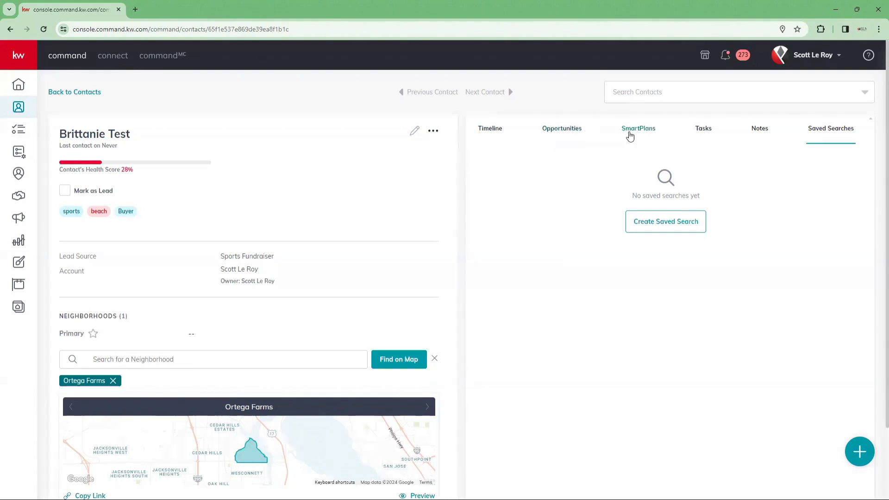
left_click(491, 133)
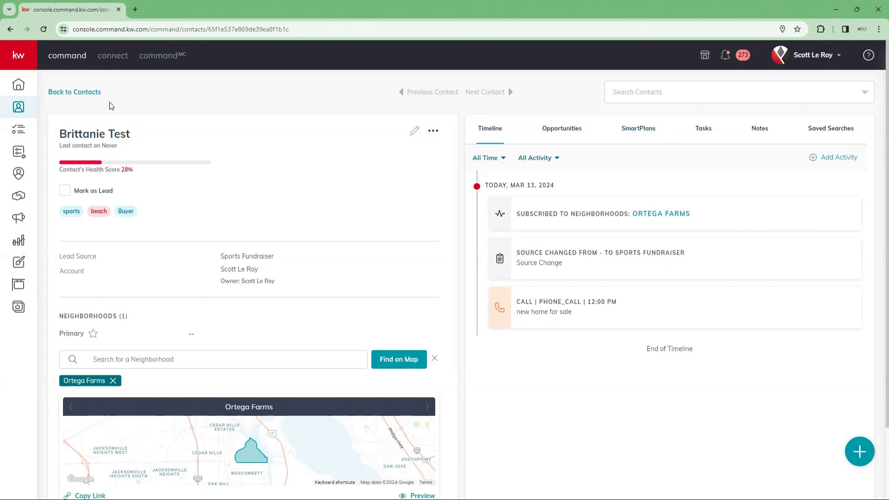
scroll(245, 203, "down", 1)
scroll(245, 203, "down", 5)
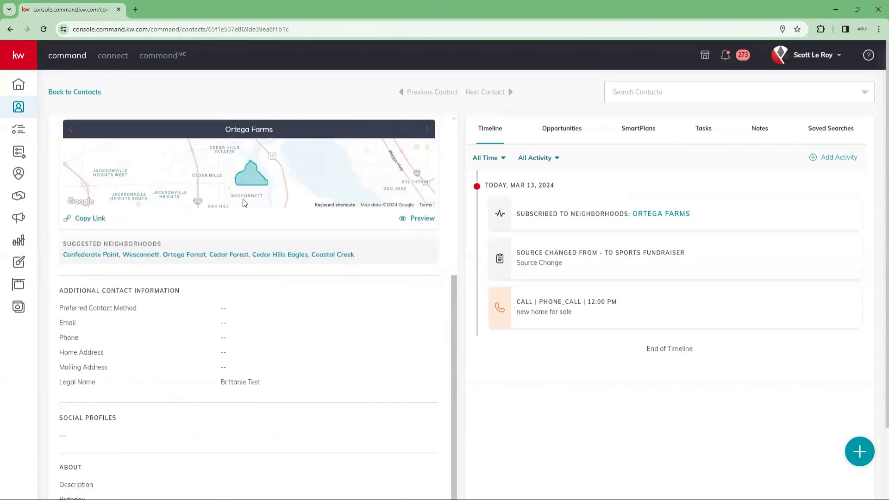
scroll(244, 202, "up", 6)
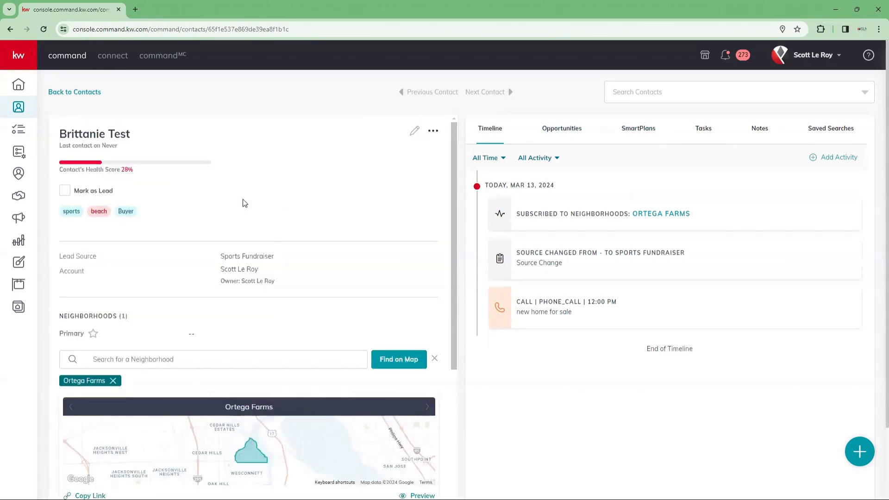
Step: Return to the 47-contact list and view the more menu's duplicate-check and export options without choosing one
left_click(72, 95)
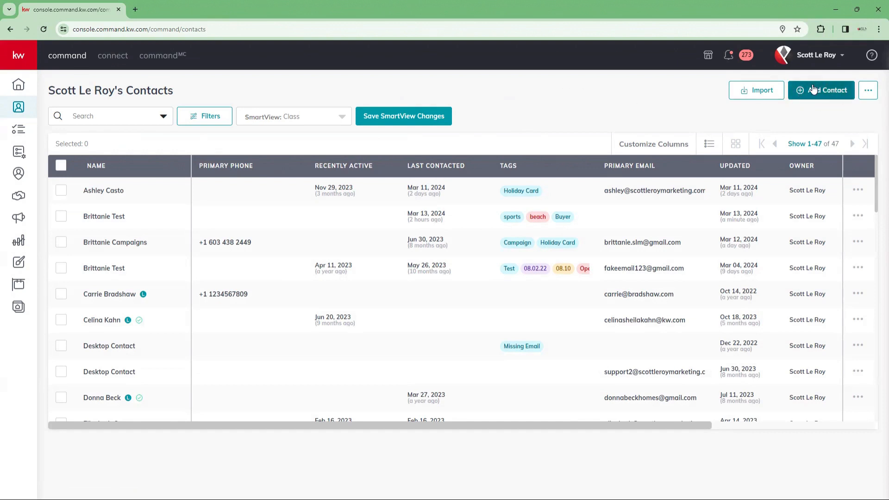
left_click(869, 91)
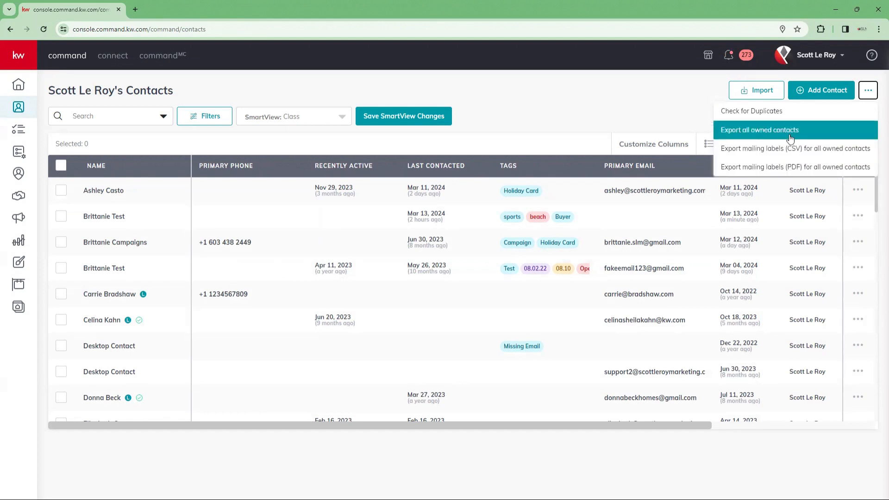
left_click(642, 78)
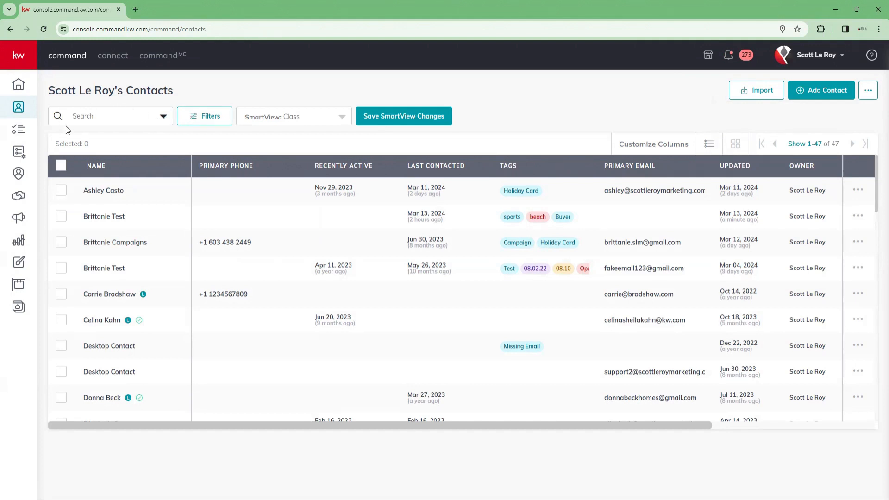
Step: Set the contact search scope to Everything, clear the 'brit' query, and open Filters
left_click(88, 116)
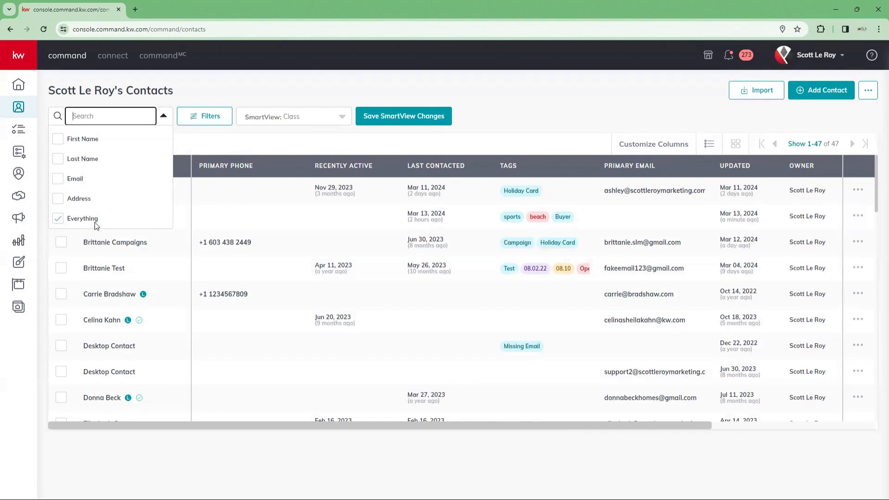
left_click(58, 218)
type("bri")
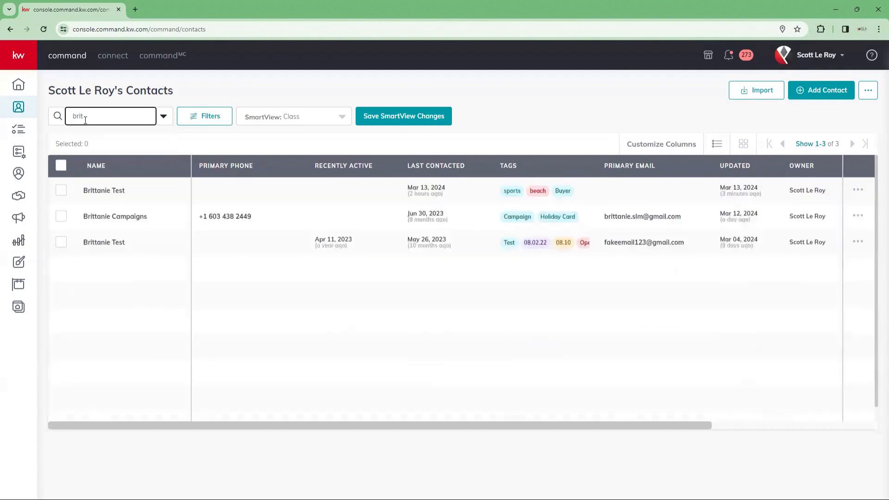
type("t")
key("BackSpace")
key("BackSpace")
key("BackSpace")
key("BackSpace")
key("BackSpace")
key("BackSpace")
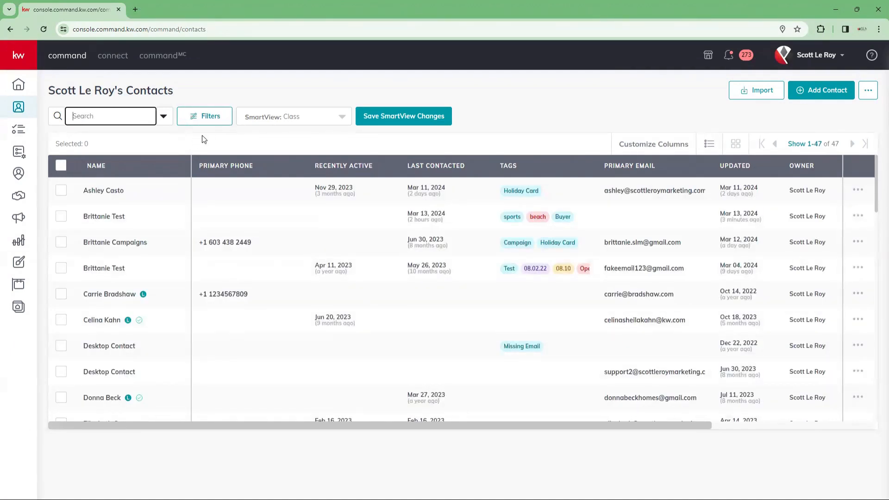
left_click(211, 122)
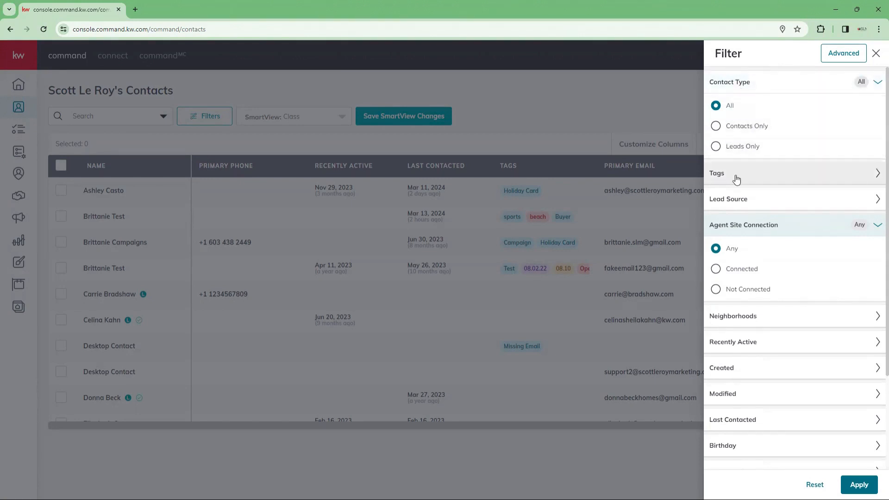
Step: Select the Buyer tag in the Tags filter, leaving Holiday Card unticked
left_click(735, 176)
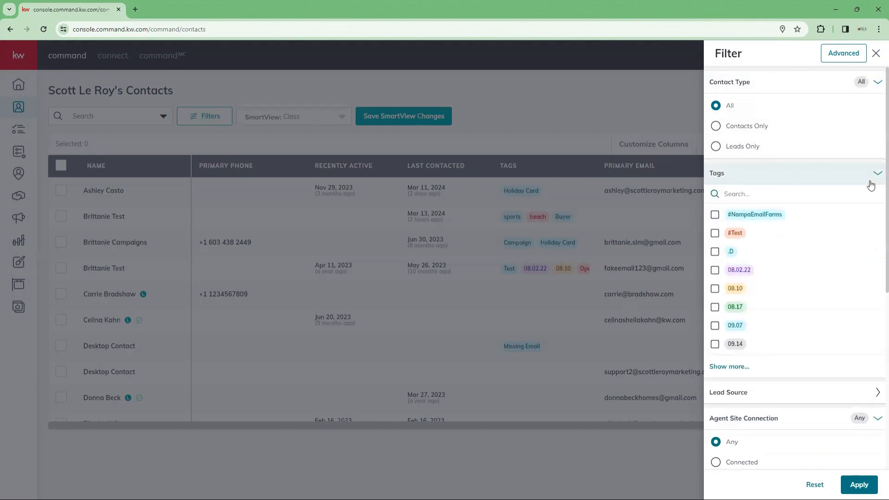
type("s")
key("BackSpace")
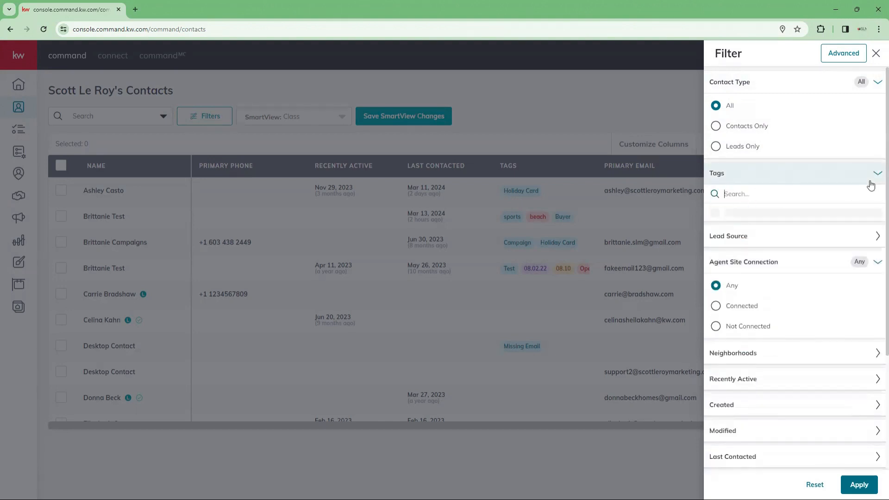
type("test")
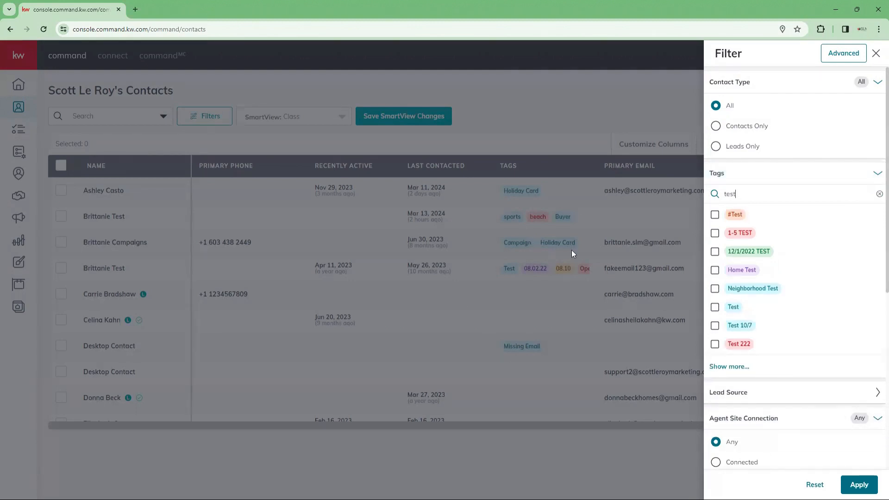
double_click(730, 194)
type("holiday")
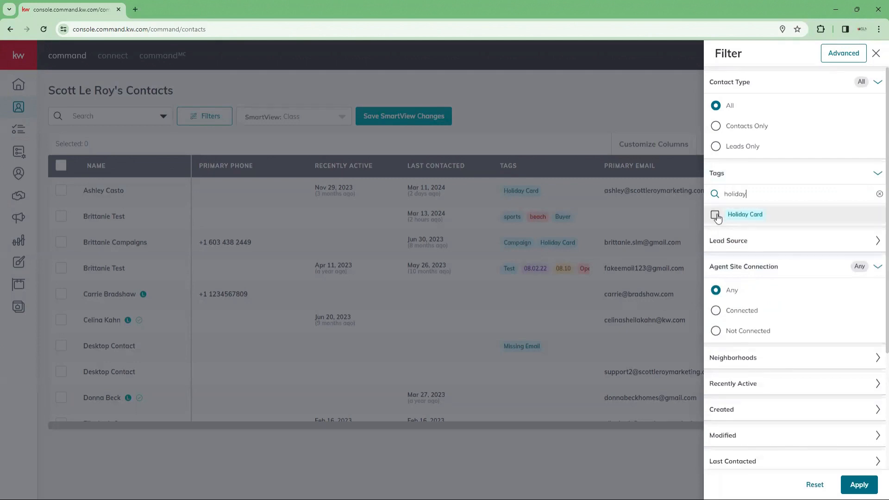
left_click(715, 215)
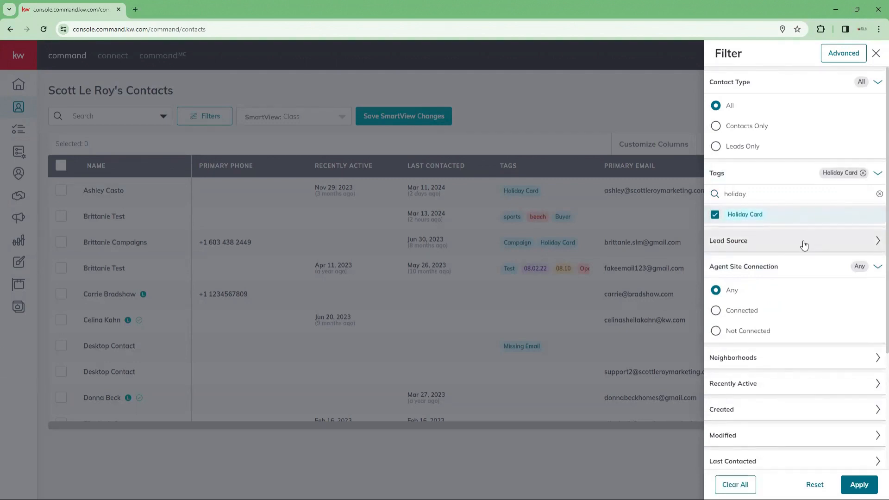
left_click(716, 215)
double_click(743, 194)
type("buyer")
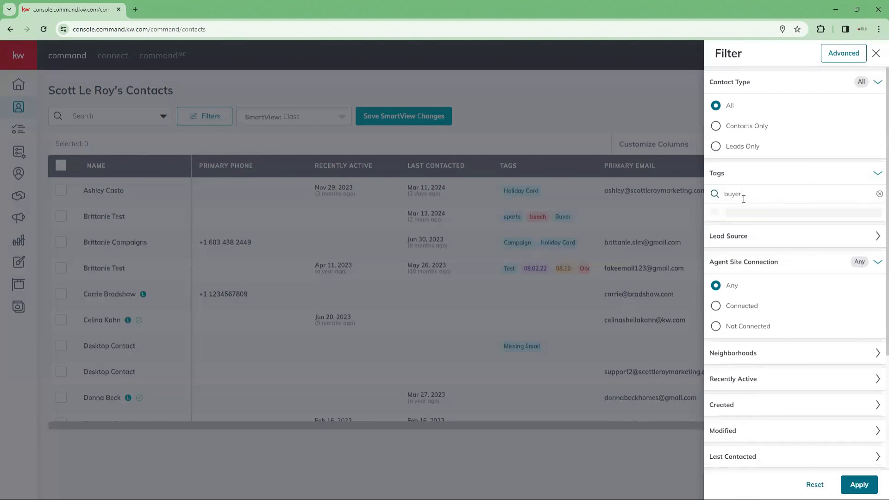
left_click(716, 232)
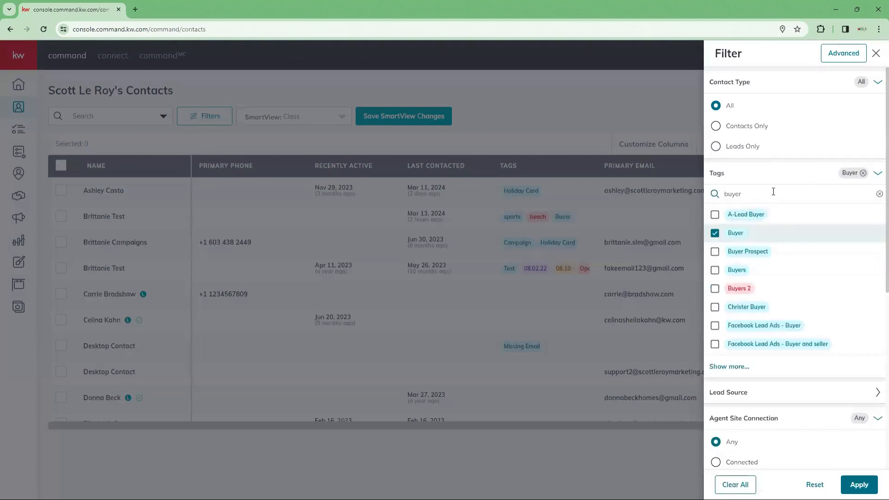
left_click(778, 182)
left_click(777, 181)
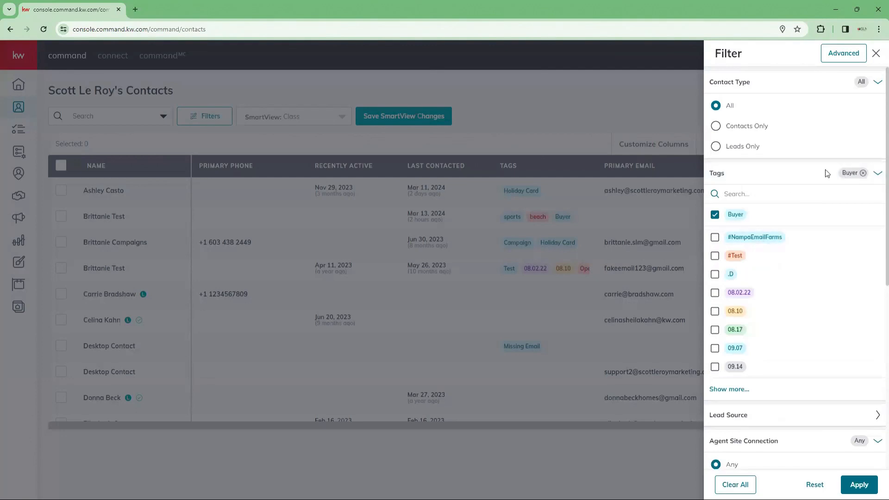
left_click(727, 174)
Step: Add the Open House lead source and apply the filters, which return no contacts
left_click(741, 200)
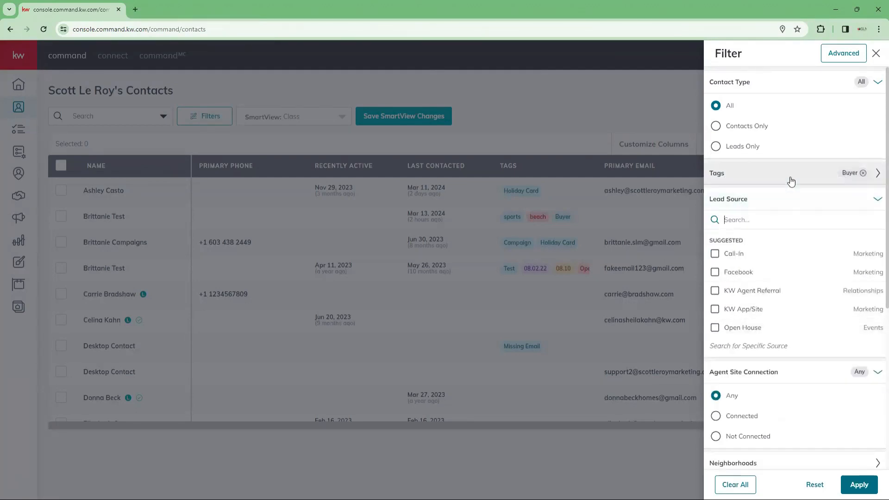
left_click(715, 329)
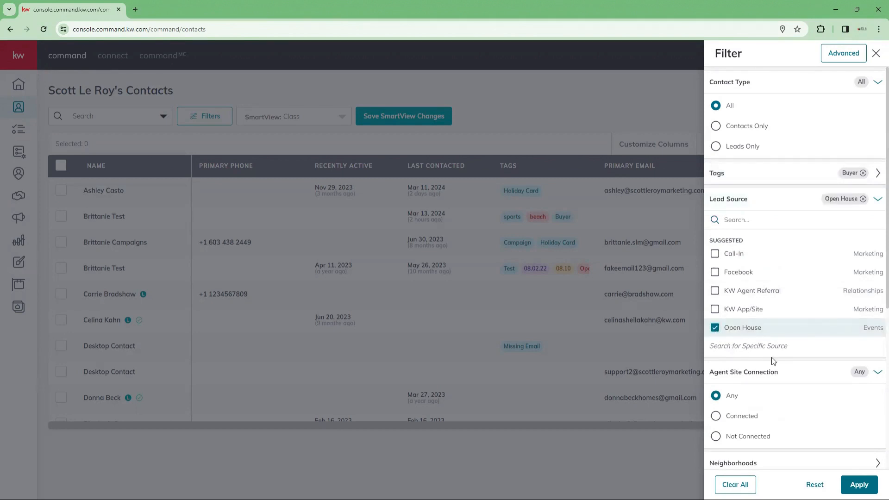
scroll(771, 357, "down", 4)
scroll(769, 243, "down", 2)
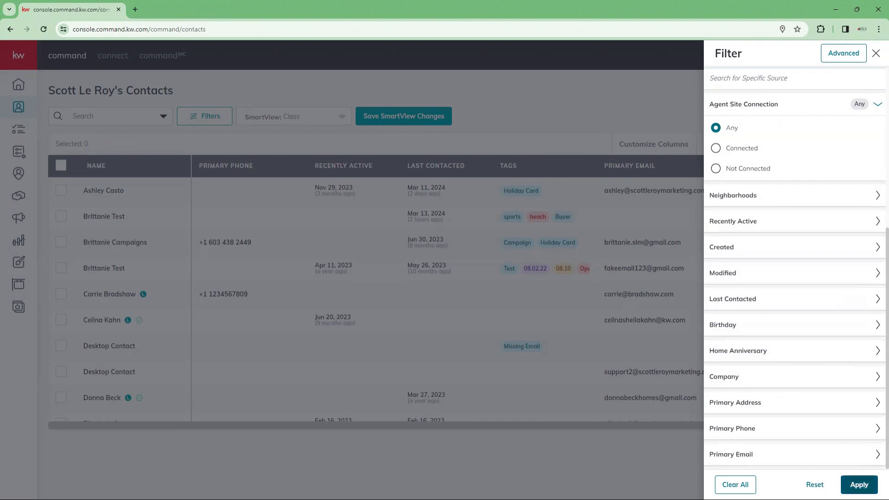
left_click(859, 485)
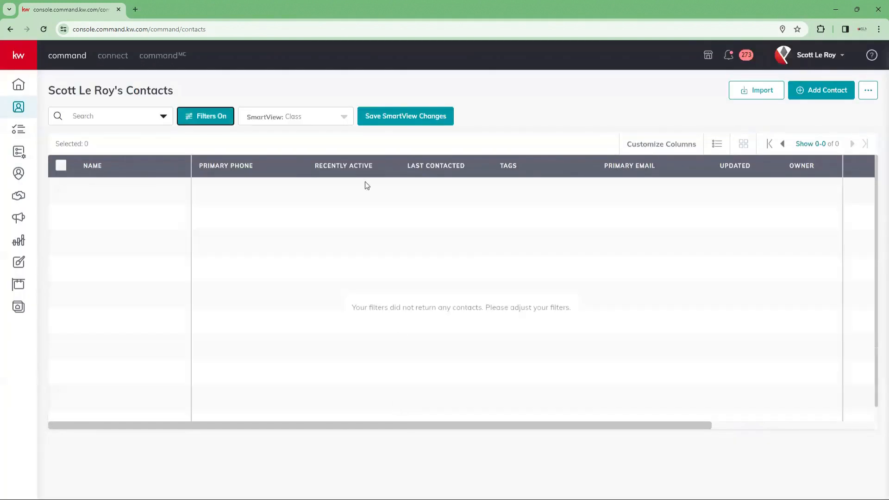
Step: Untick Open House under Lead Source and reapply, leaving three Buyer-tagged contacts
left_click(201, 120)
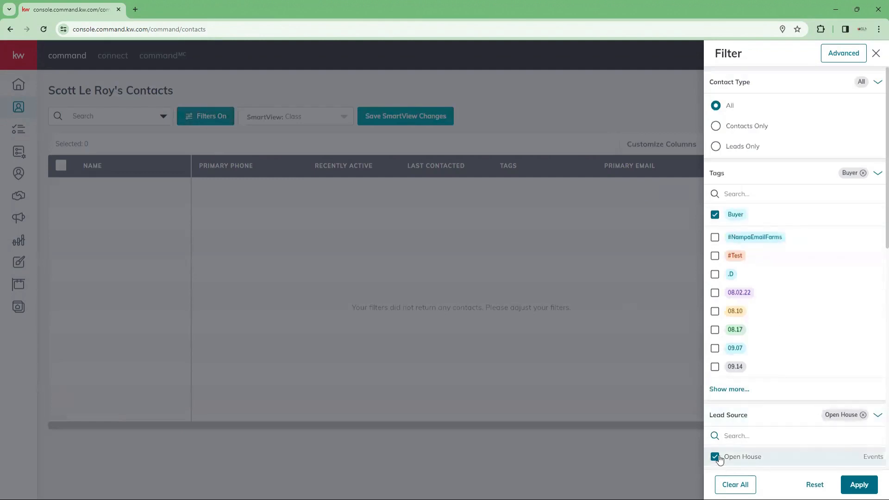
left_click(715, 457)
left_click(858, 484)
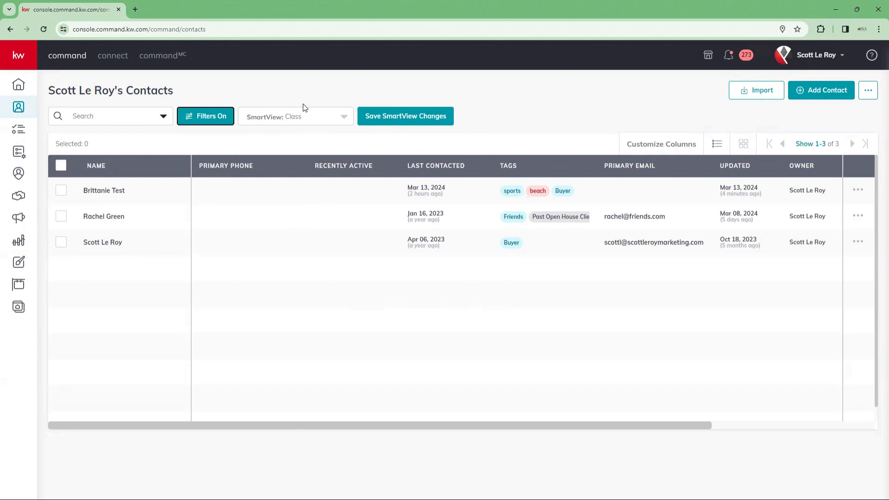
Step: Review the existing saved SmartViews in the SmartView dropdown list
left_click(347, 119)
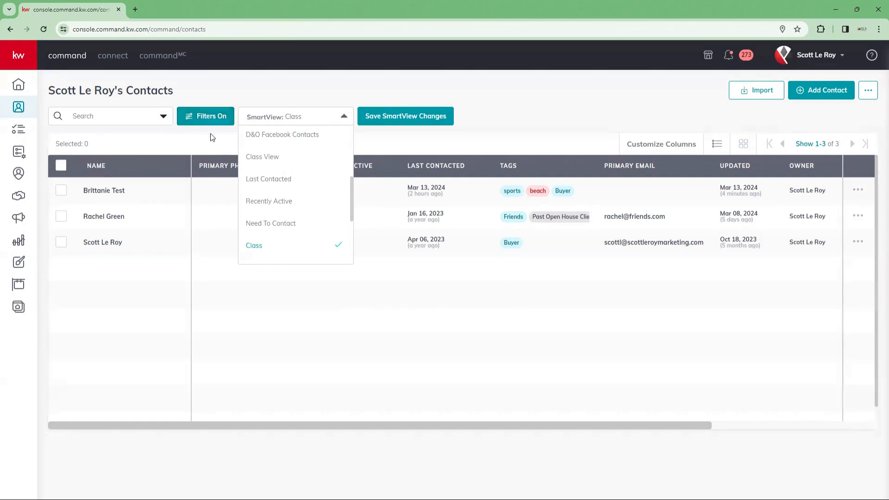
left_click(188, 138)
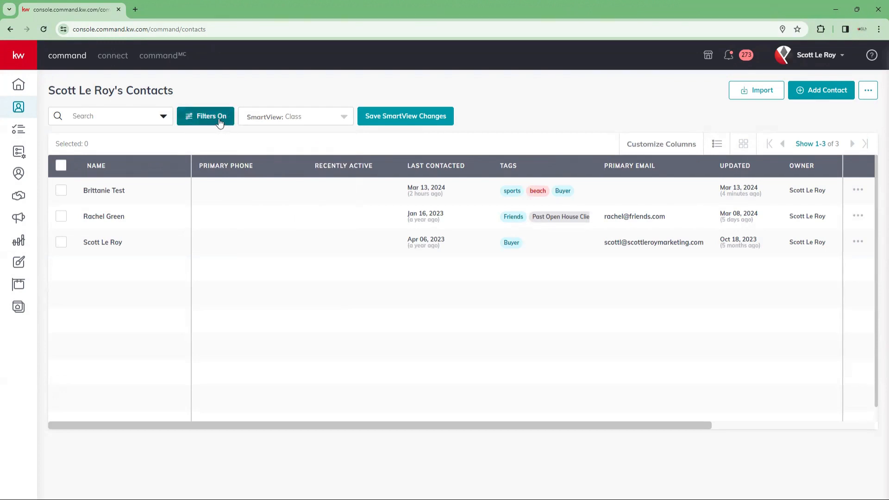
left_click(316, 121)
scroll(324, 148, "up", 2)
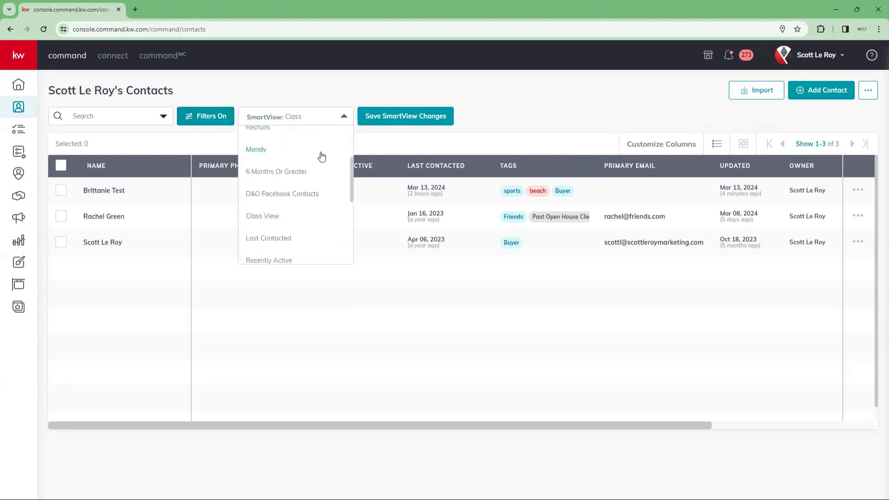
scroll(321, 157, "up", 3)
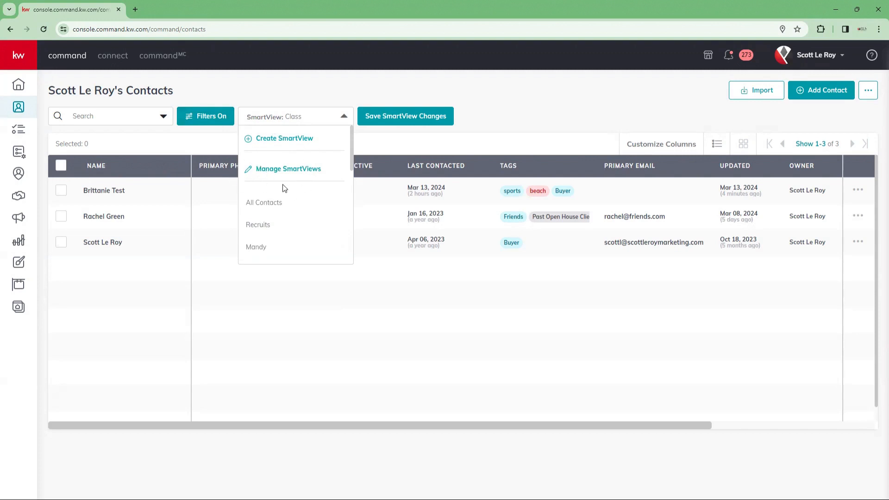
scroll(307, 201, "down", 1)
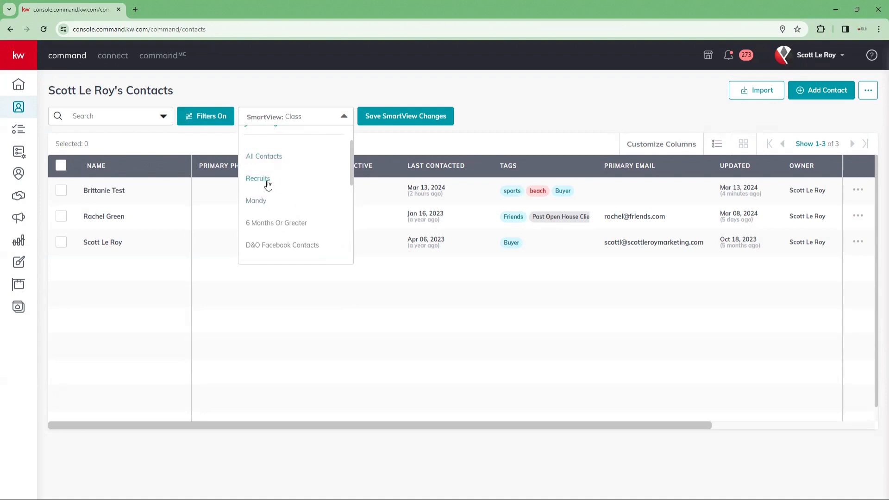
scroll(313, 193, "down", 1)
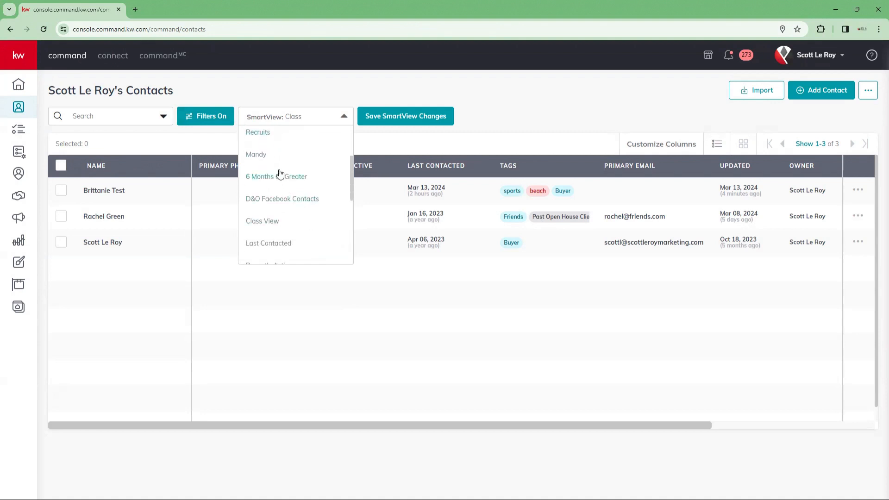
scroll(300, 178, "down", 1)
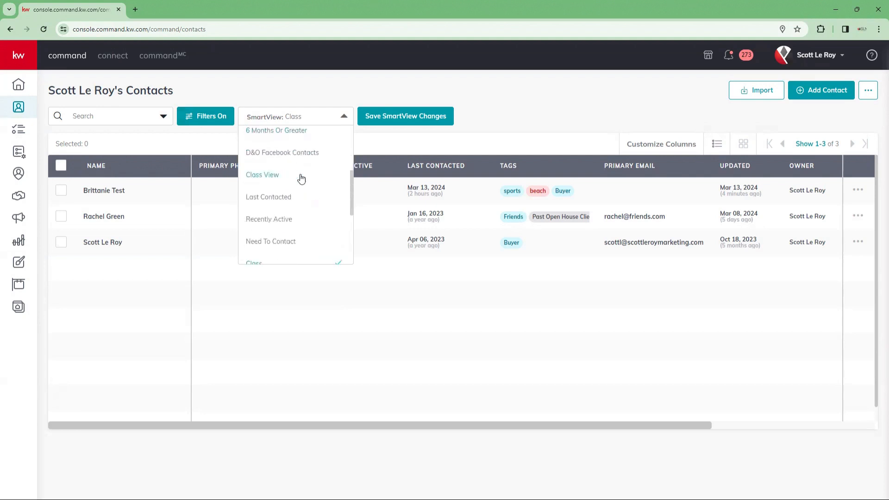
scroll(302, 178, "down", 1)
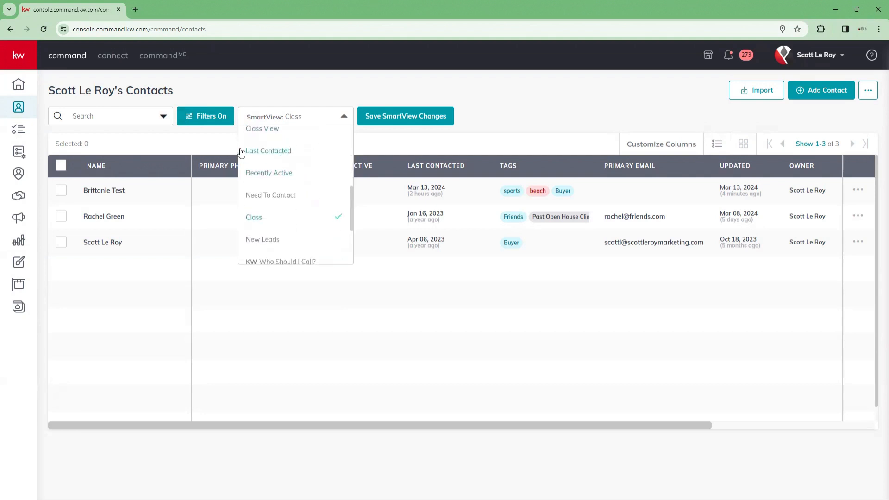
scroll(317, 227, "up", 3)
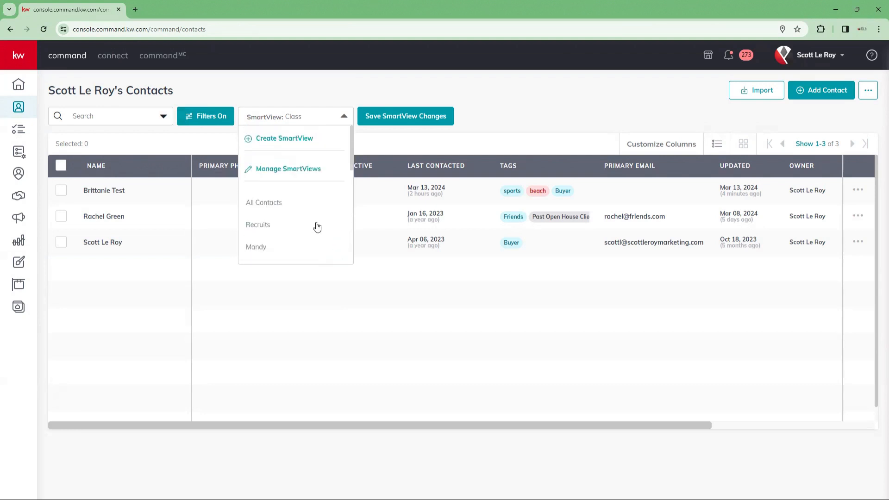
Step: Create a SmartView named 'New Buyers' from the filtered list and save it
left_click(263, 140)
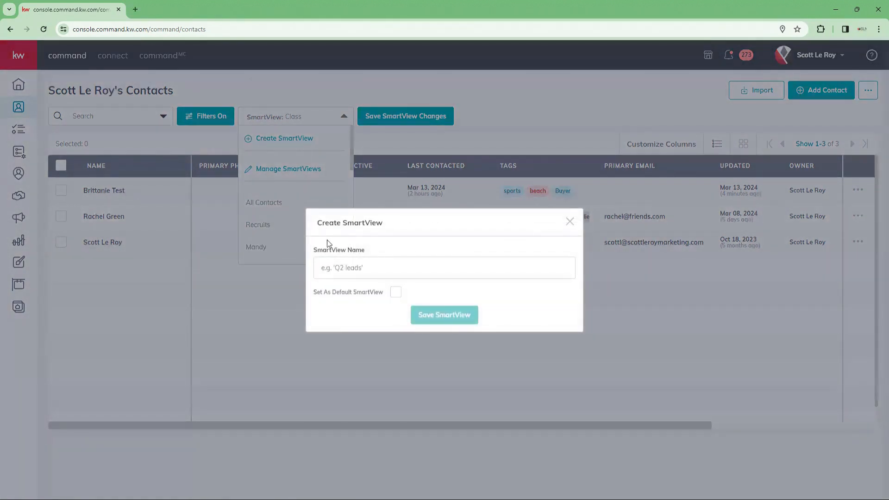
left_click(338, 267)
type("New Buyers")
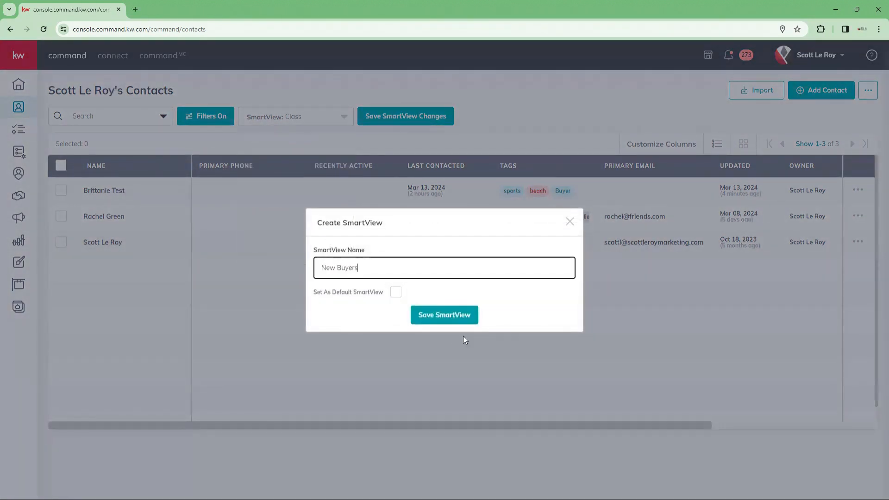
left_click(470, 319)
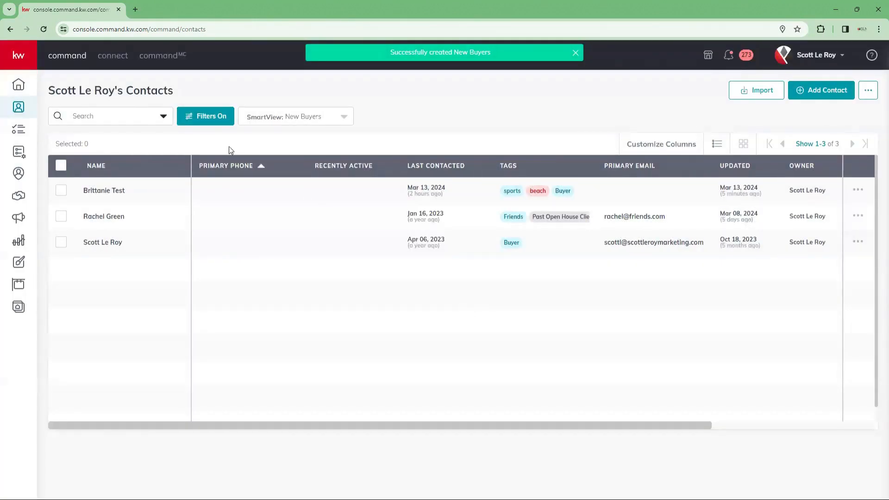
left_click(199, 120)
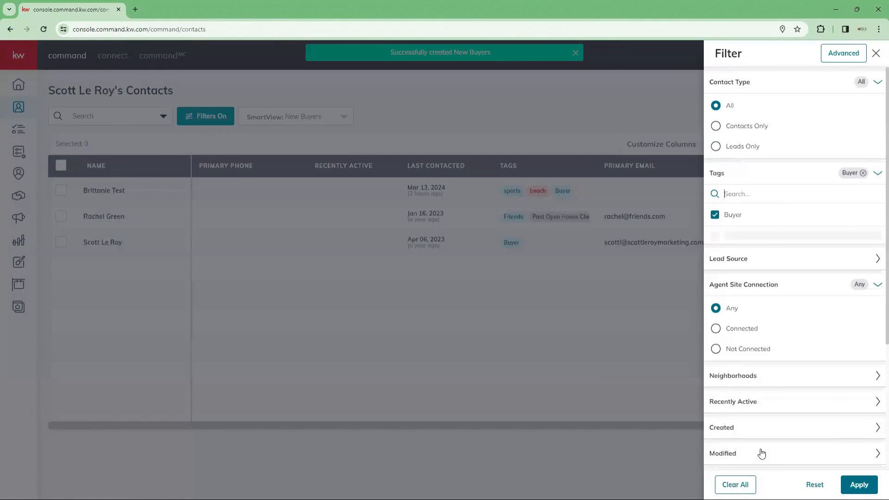
left_click(741, 484)
left_click(859, 484)
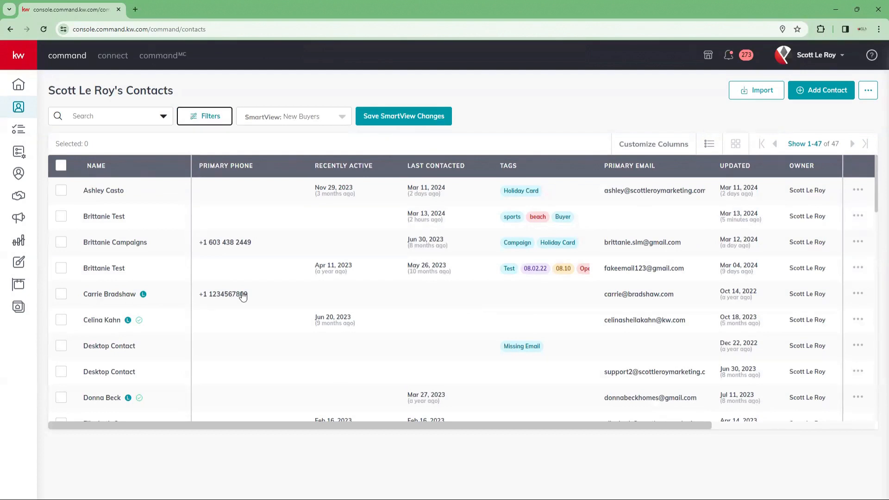
left_click(334, 117)
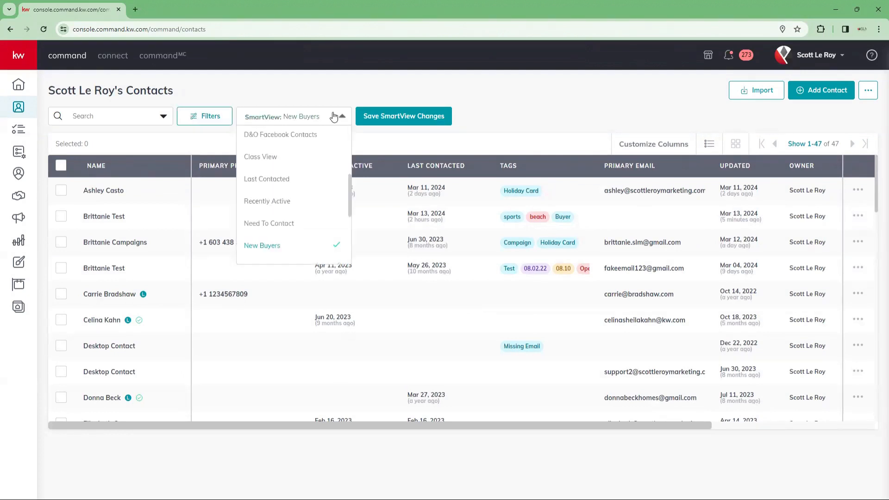
left_click(360, 91)
left_click(338, 119)
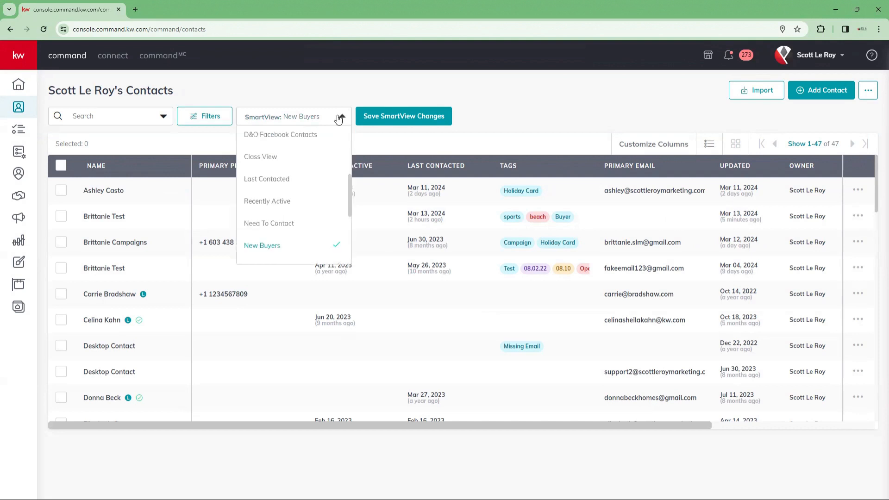
left_click(267, 248)
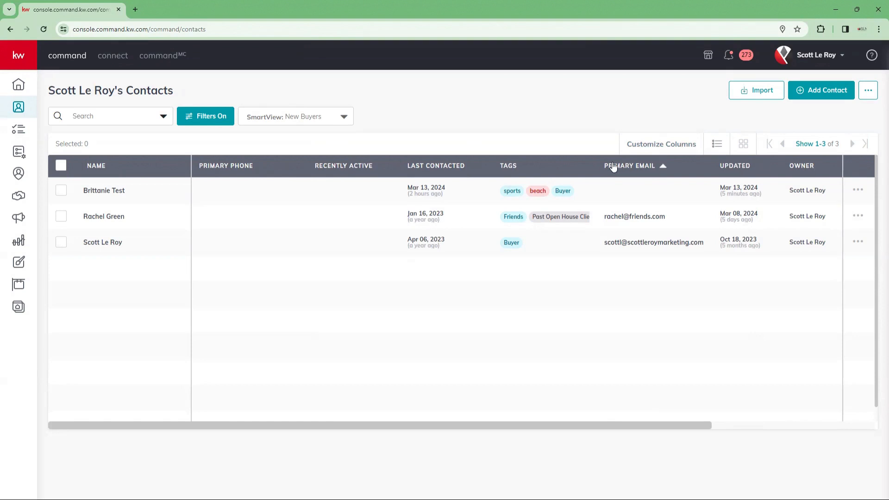
left_click_drag(630, 431, 520, 439)
Step: Enable the Mailing Address column in the Customize Columns settings
left_click(647, 146)
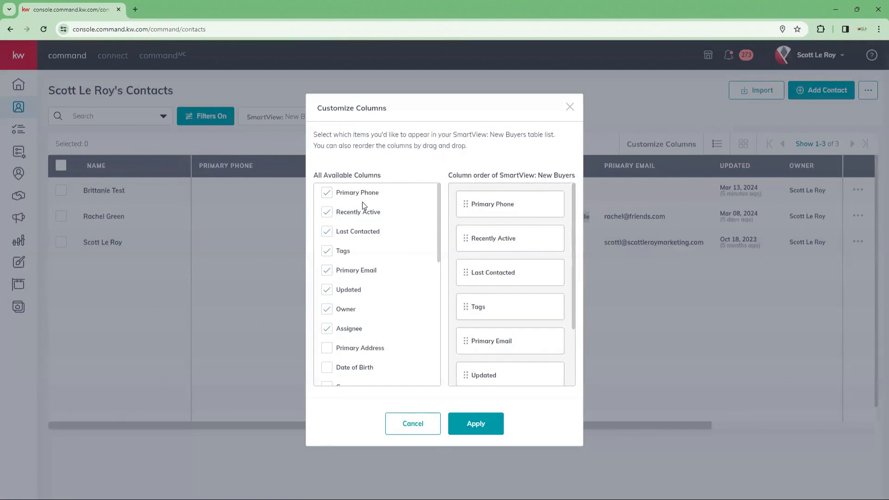
scroll(363, 205, "down", 5)
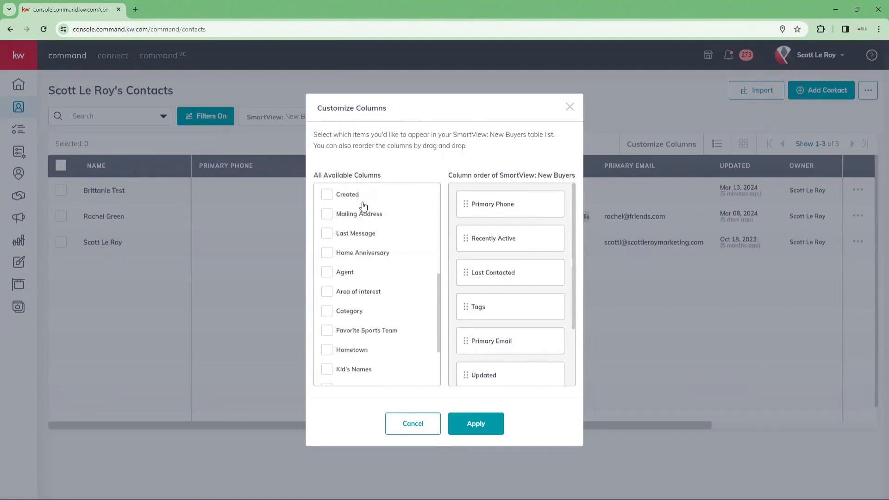
scroll(363, 207, "down", 3)
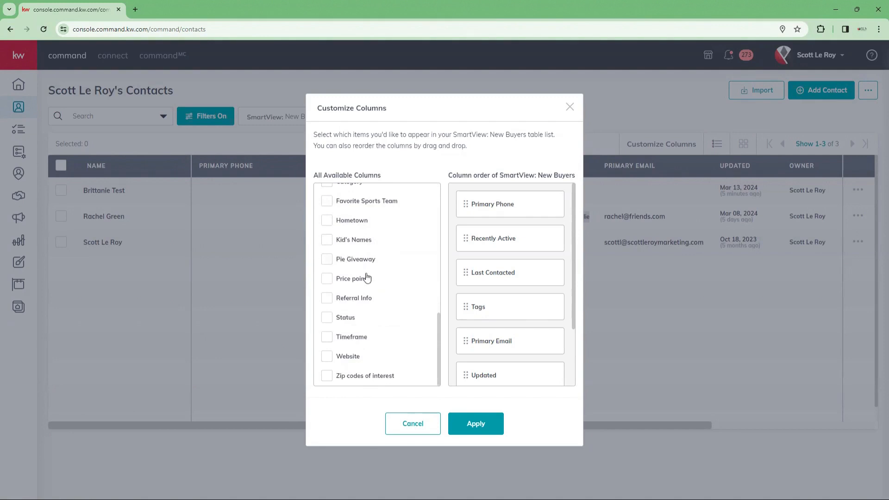
scroll(345, 359, "up", 3)
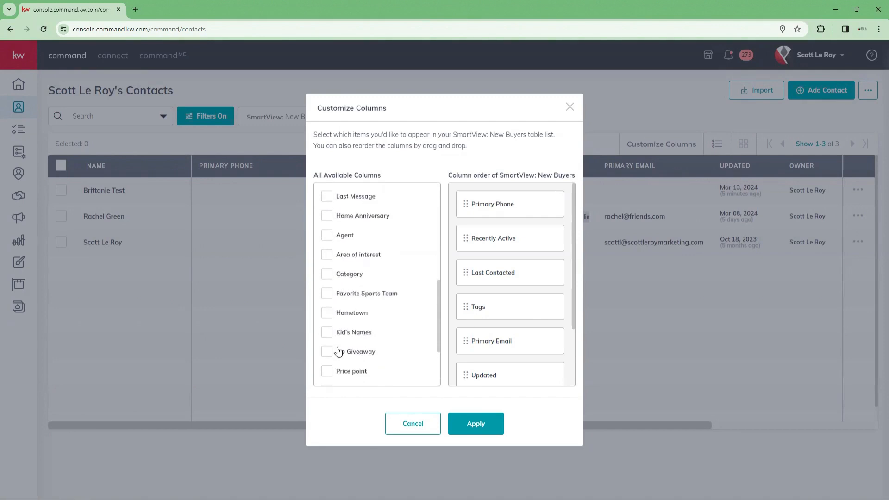
scroll(337, 345, "up", 3)
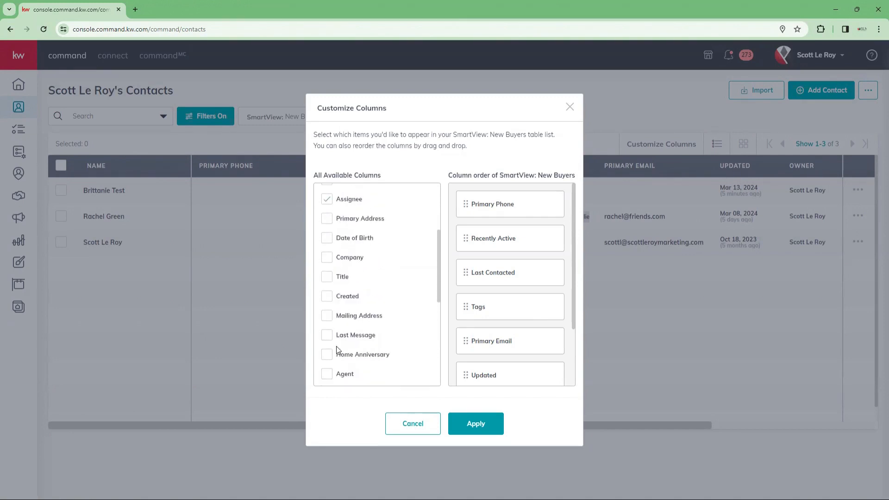
left_click(327, 316)
Step: Move Assignee ahead of Owner and Mailing Address after Last Contacted, then apply
scroll(524, 316, "down", 3)
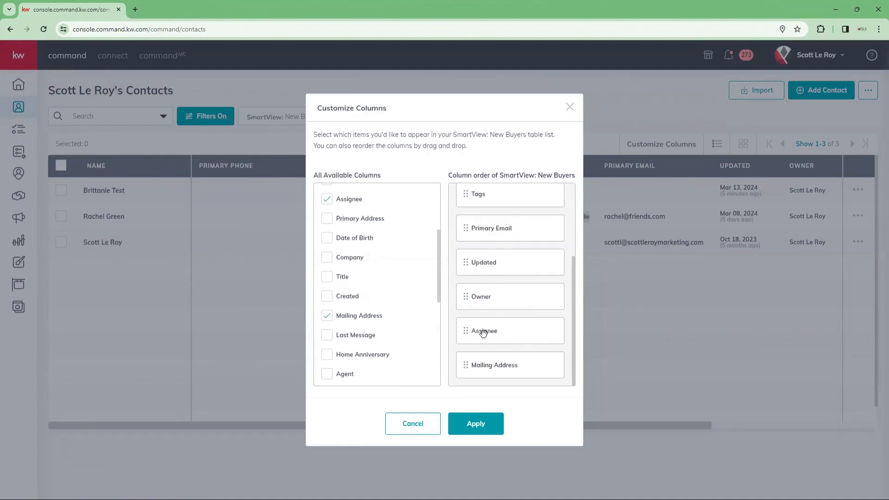
left_click_drag(483, 333, 486, 299)
scroll(488, 291, "up", 4)
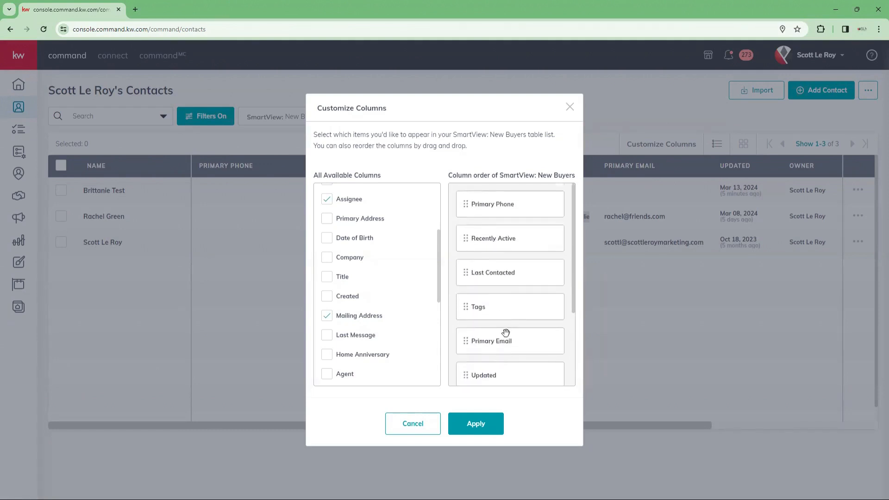
scroll(505, 332, "down", 3)
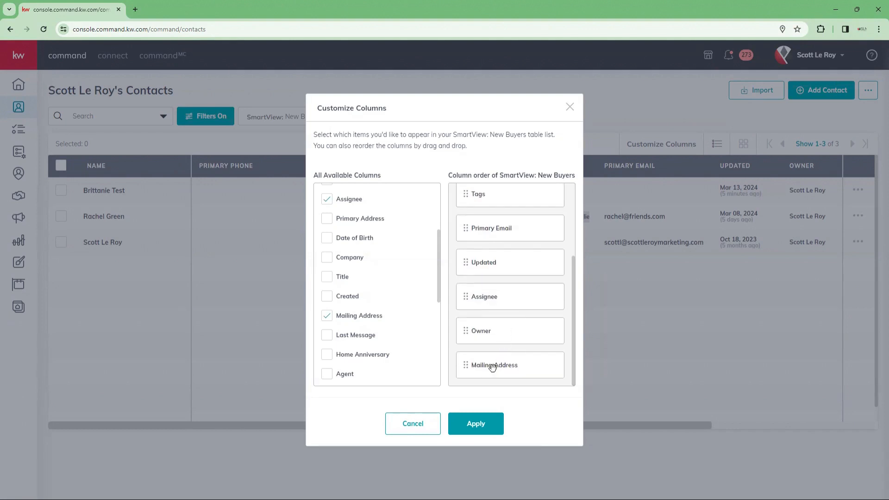
left_click_drag(491, 361, 476, 238)
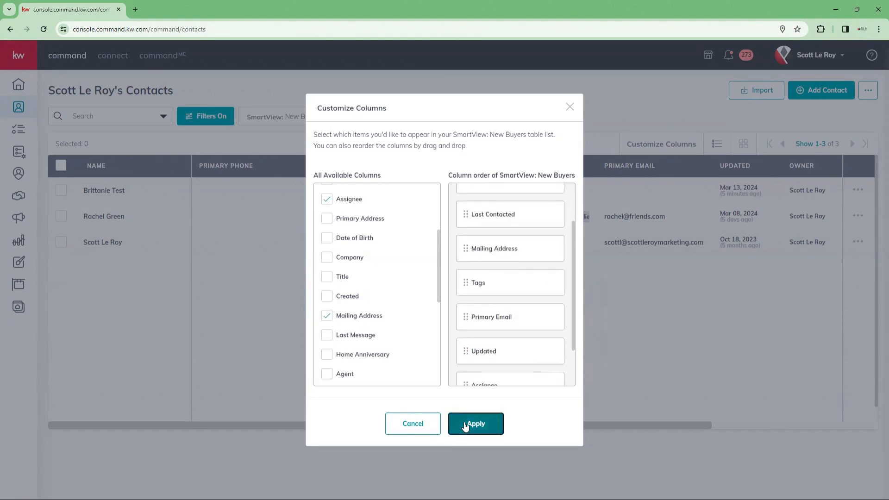
left_click(464, 423)
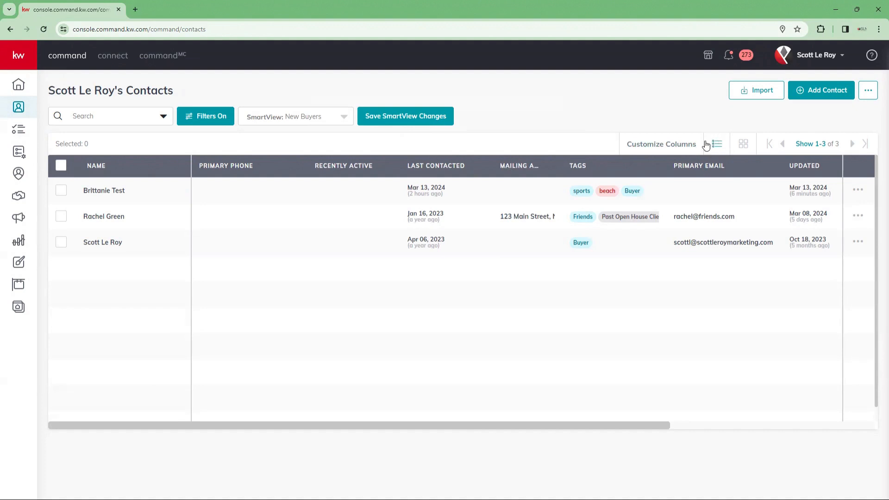
left_click(743, 145)
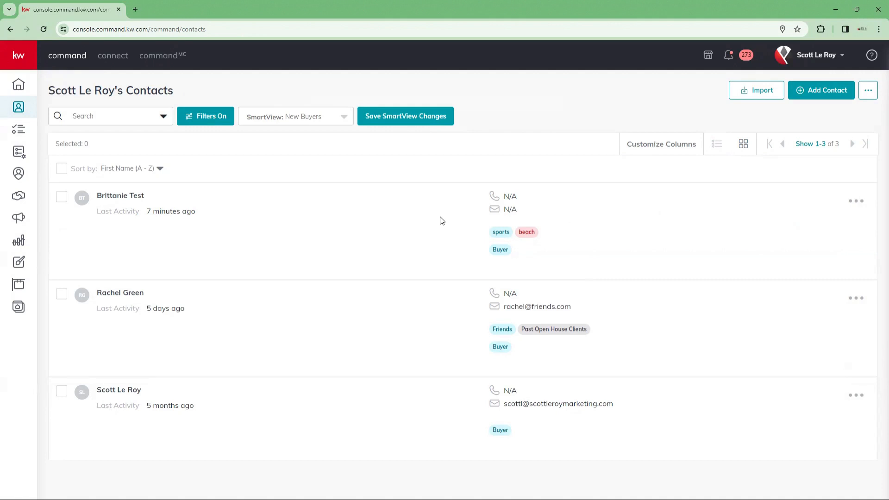
left_click(716, 145)
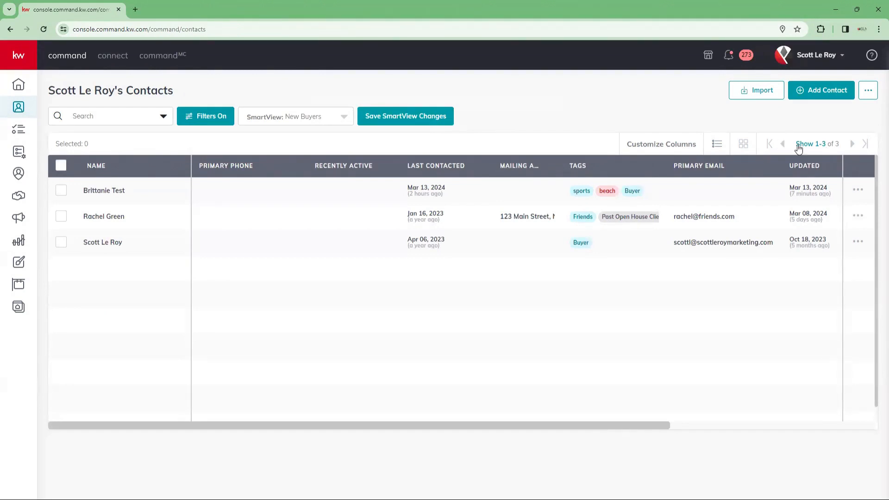
Step: Clear the Buyer tag filter so all 47 contacts are listed
left_click(197, 115)
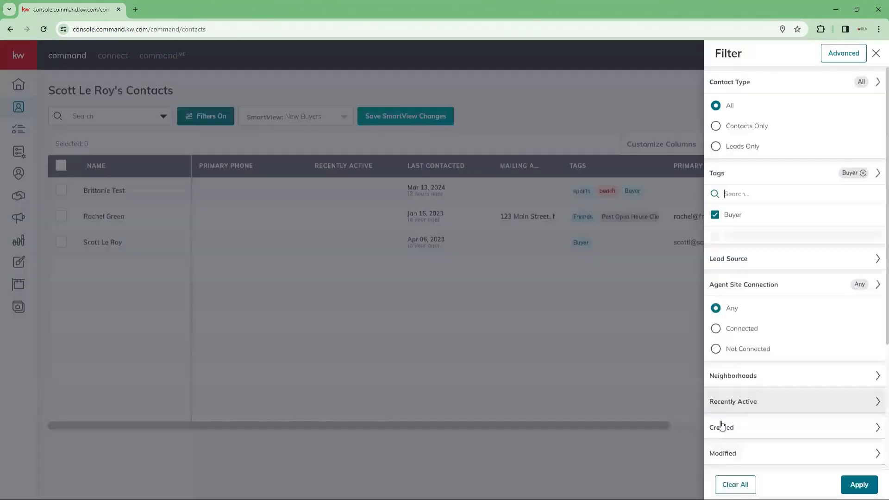
scroll(795, 324, "down", 1)
left_click(735, 484)
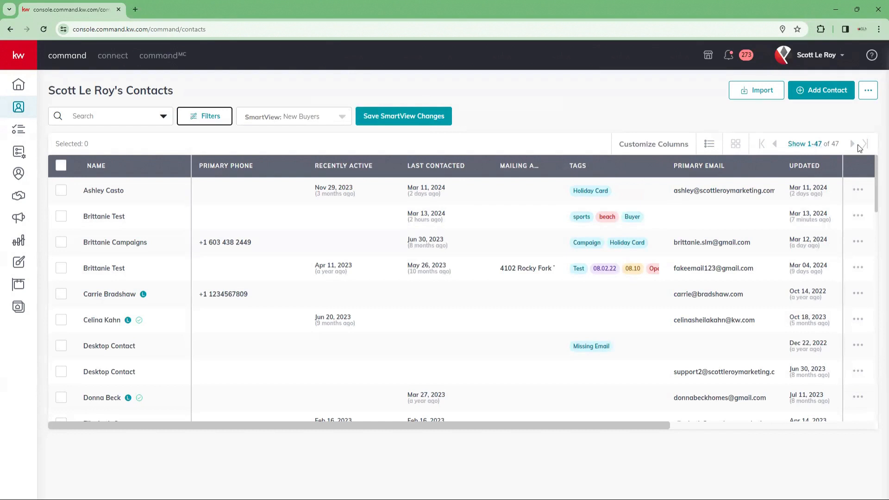
scroll(784, 320, "down", 3)
scroll(784, 319, "up", 3)
Step: Show 10 contacts per page and page forward to contacts 21-30, then back to page one
left_click(817, 143)
left_click(818, 170)
left_click(818, 146)
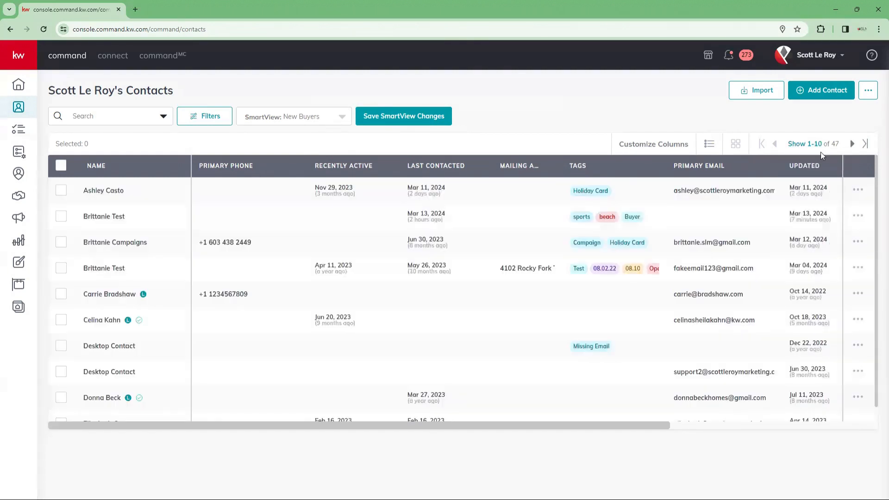
left_click(853, 144)
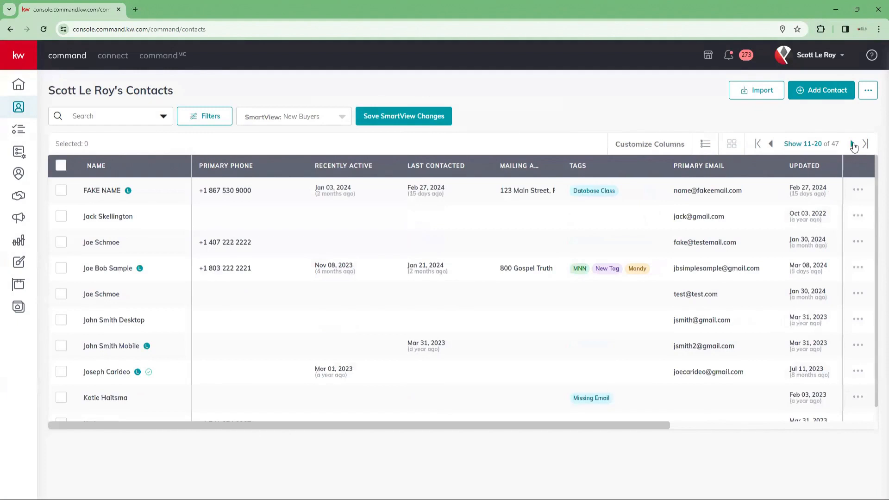
left_click(853, 145)
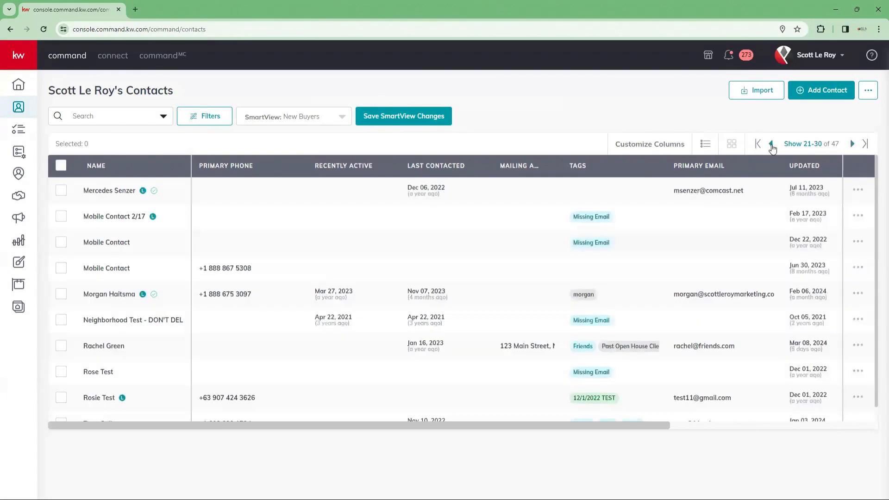
left_click(772, 145)
left_click(772, 145)
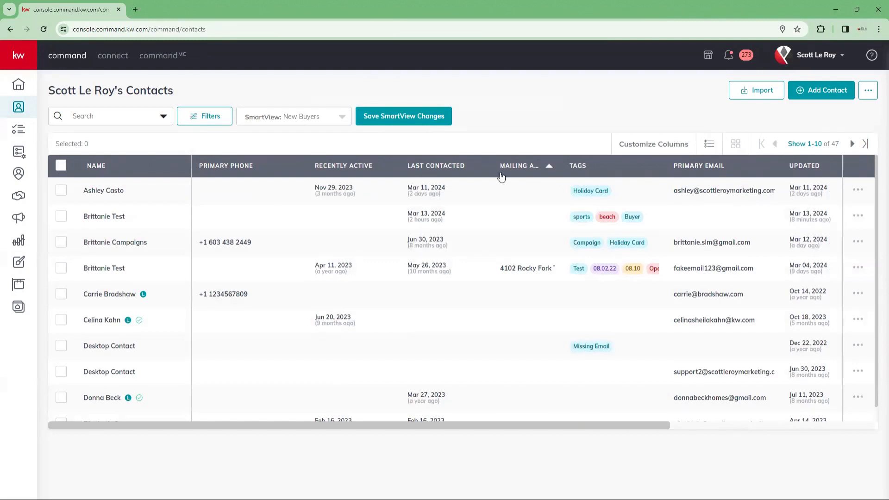
scroll(270, 218, "down", 1)
scroll(274, 234, "up", 1)
left_click(812, 148)
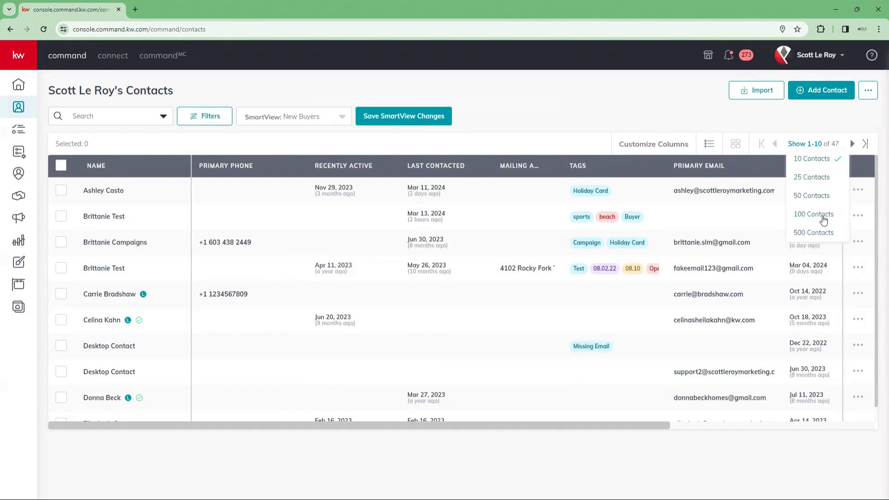
Step: Show 100 contacts per page so all 47 fit on one page, then select them all
left_click(823, 238)
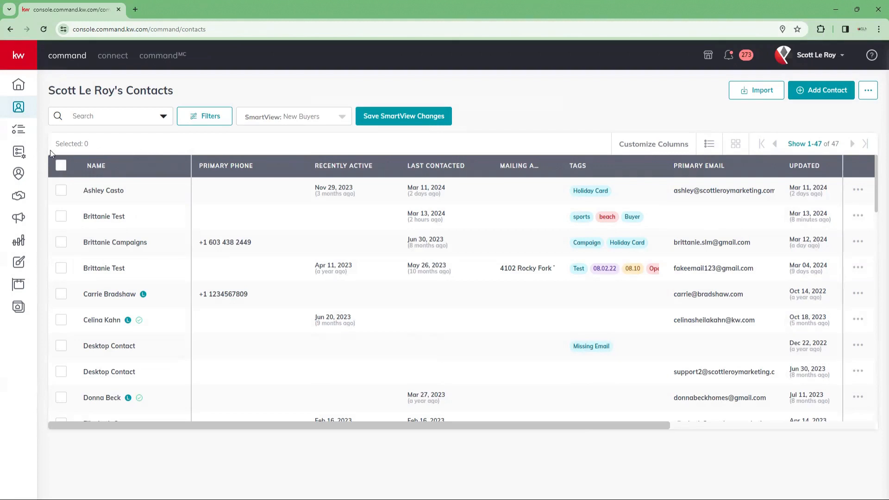
left_click(60, 166)
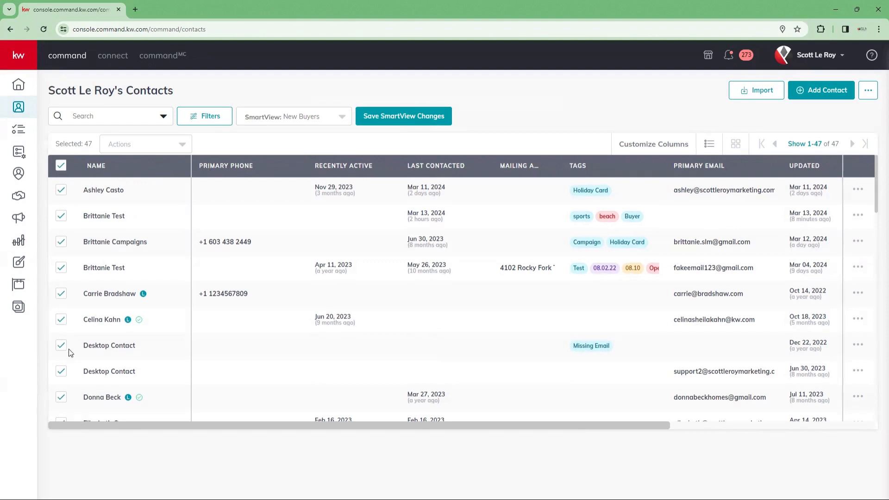
scroll(69, 366, "down", 3)
scroll(72, 381, "down", 15)
scroll(71, 194, "up", 20)
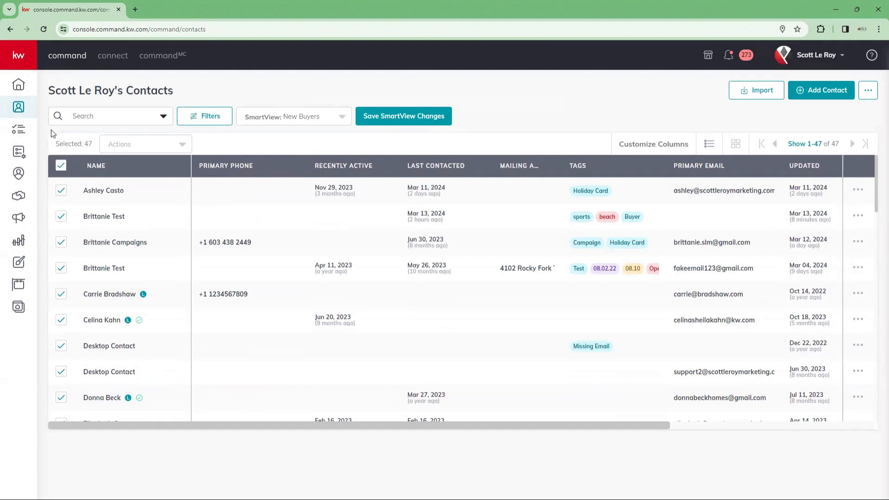
left_click(183, 144)
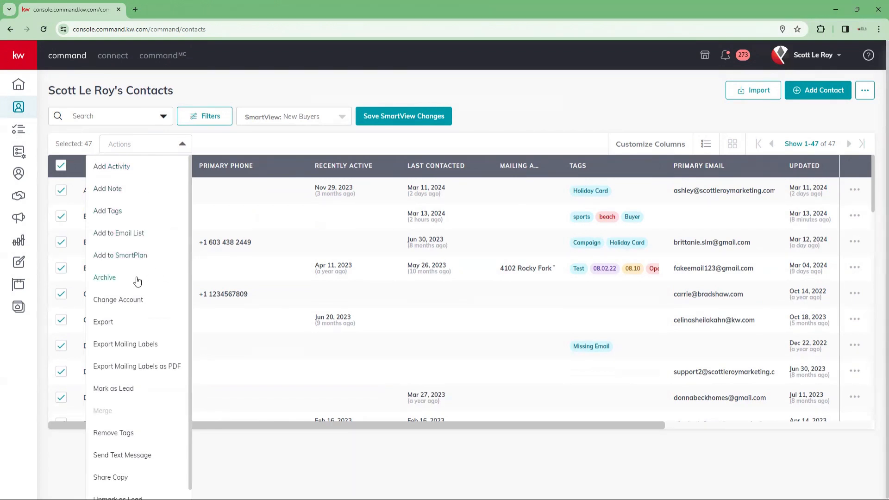
scroll(137, 280, "down", 2)
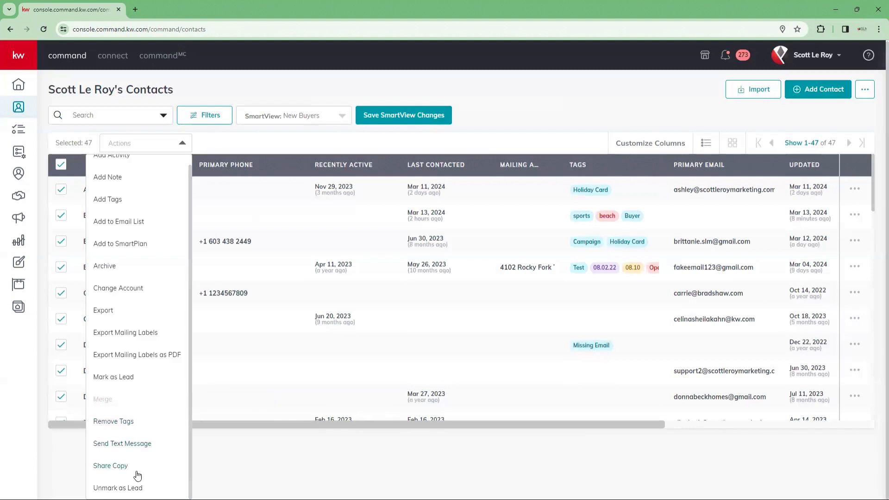
scroll(130, 399, "up", 1)
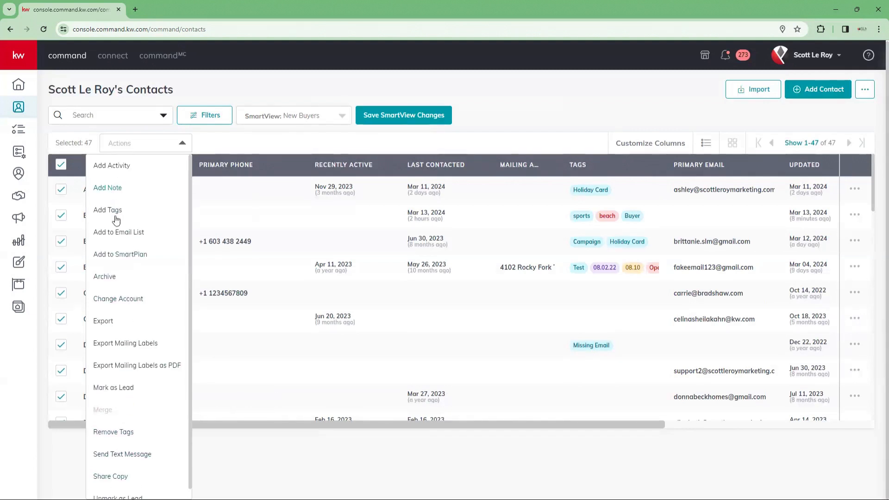
left_click(129, 259)
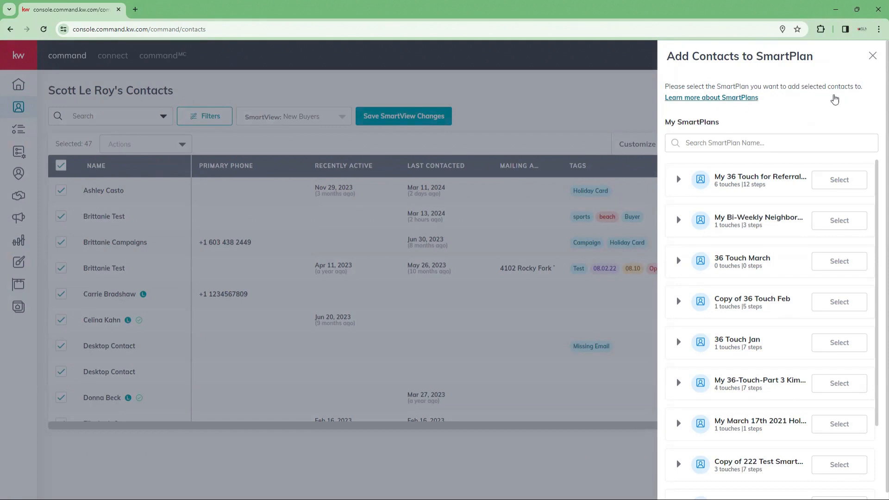
left_click(872, 56)
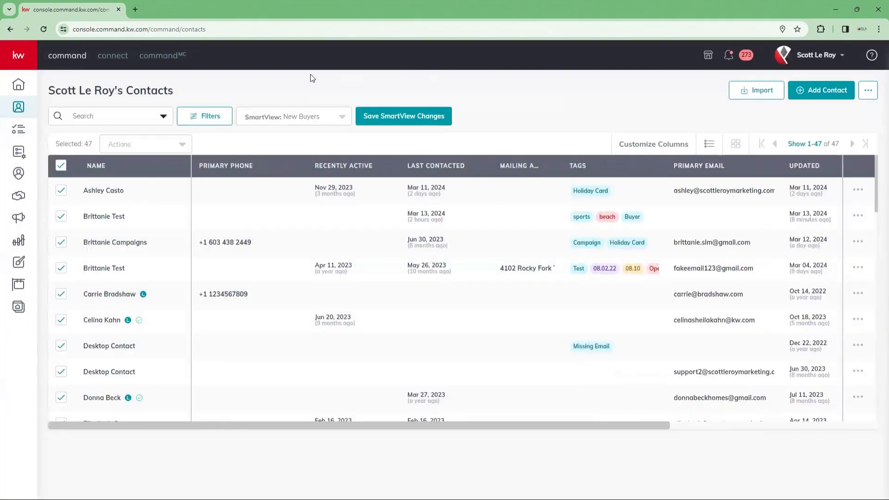
Step: Deselect all 47 contacts, then view the first contact's record and return to the list
left_click(61, 166)
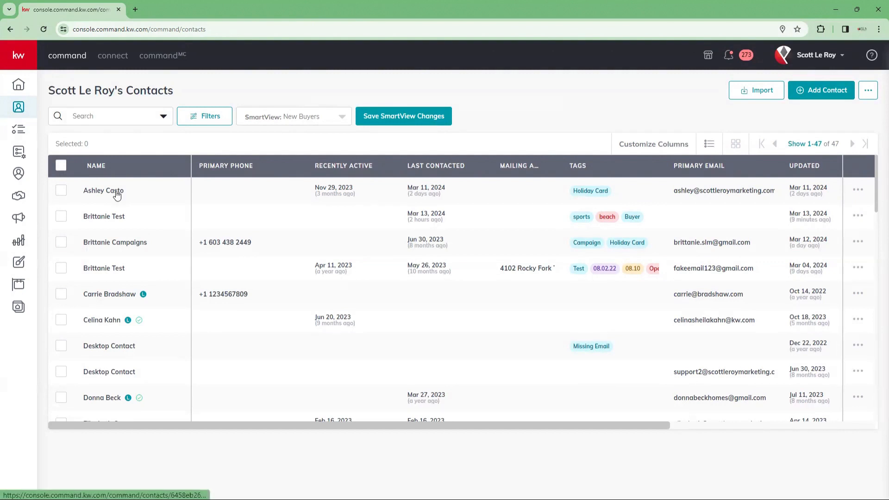
left_click(92, 194)
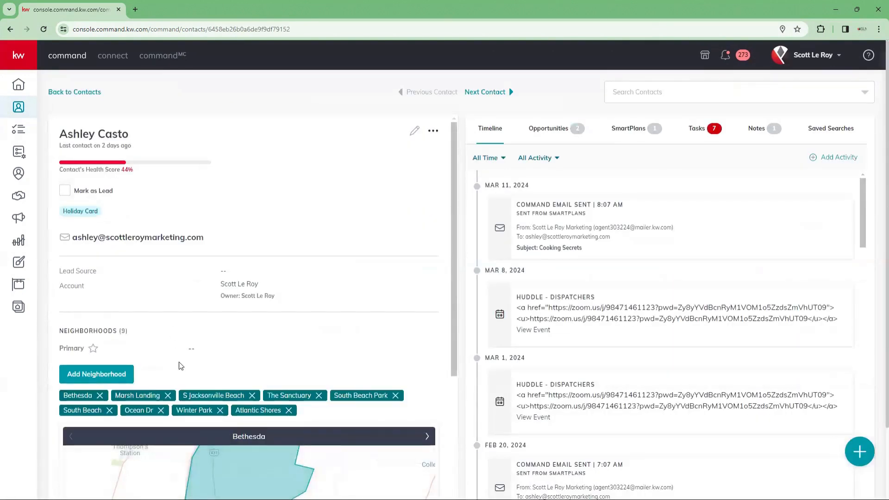
left_click(63, 92)
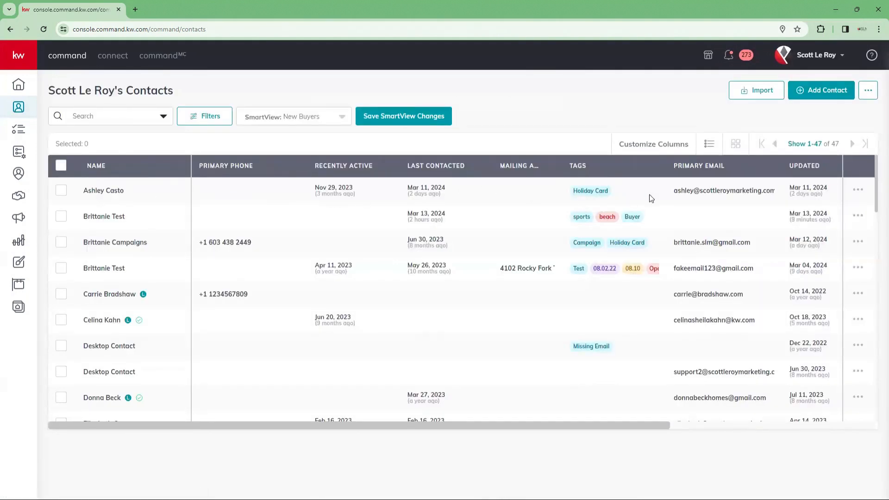
left_click(857, 191)
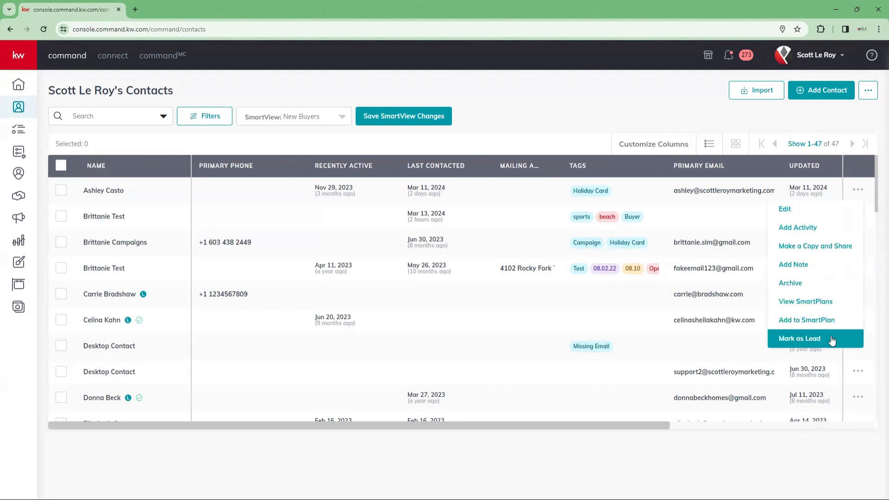
left_click(620, 99)
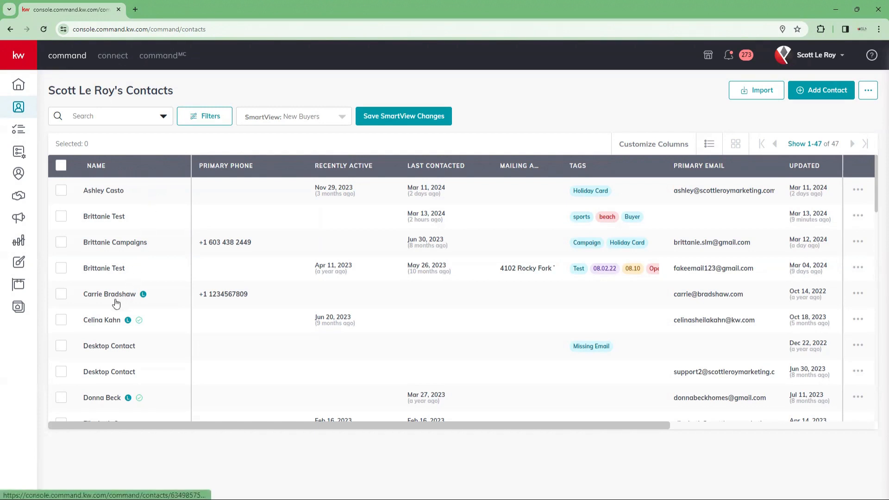
mouse_move(143, 297)
left_click(144, 297)
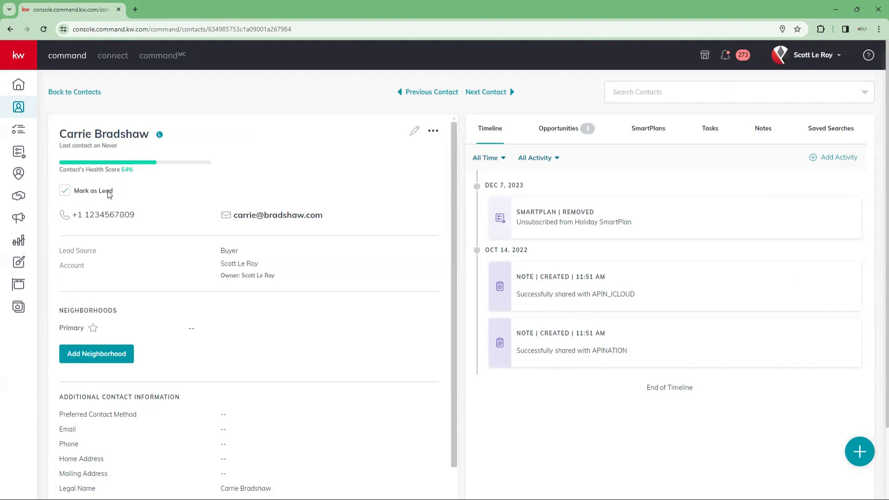
scroll(107, 191, "down", 3)
scroll(107, 191, "up", 3)
left_click(48, 94)
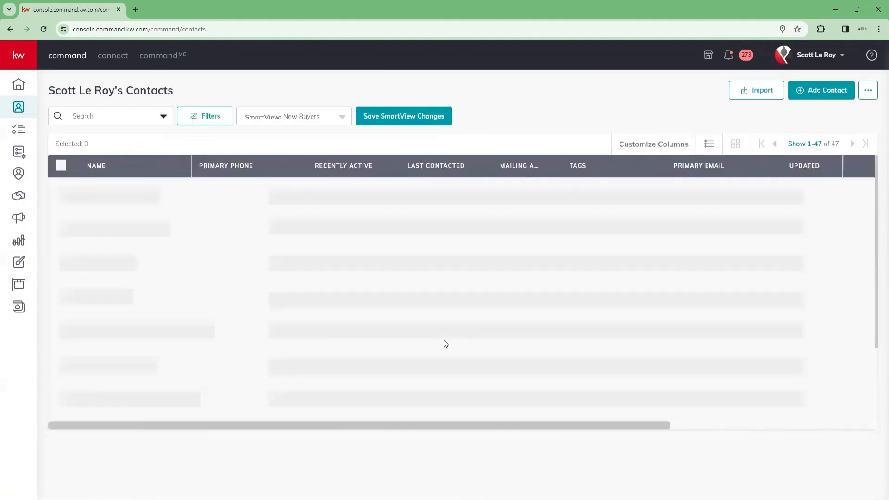